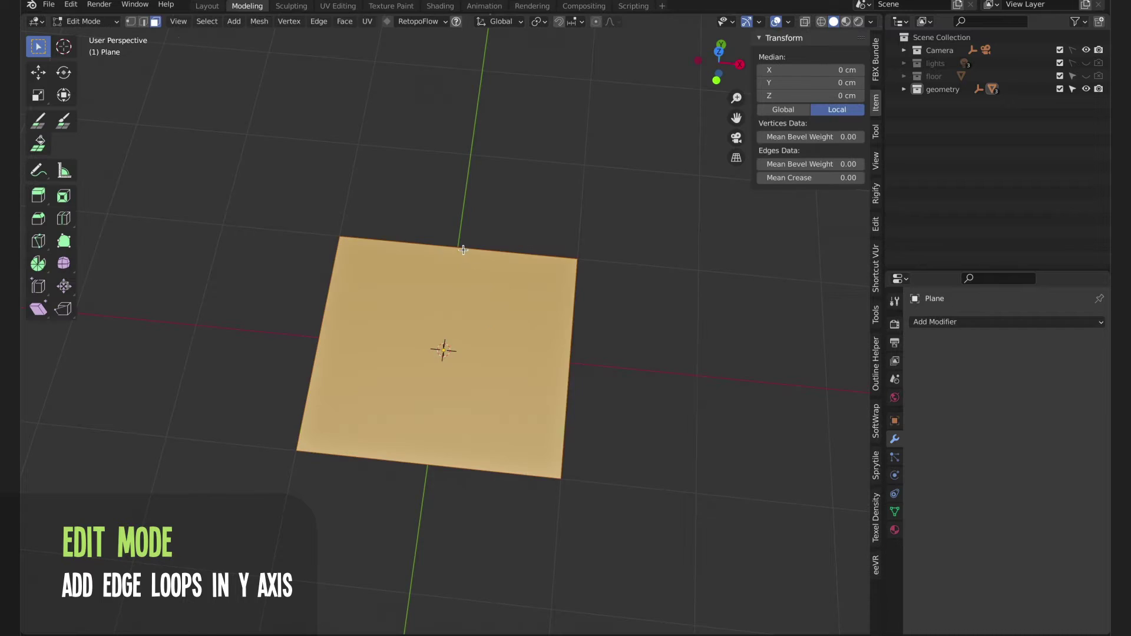
Add four evenly spaced edge loops along the Y axis to divide the plane into five strips
key(2)
click(464, 249)
scroll(463, 249, up, 1)
click(460, 247)
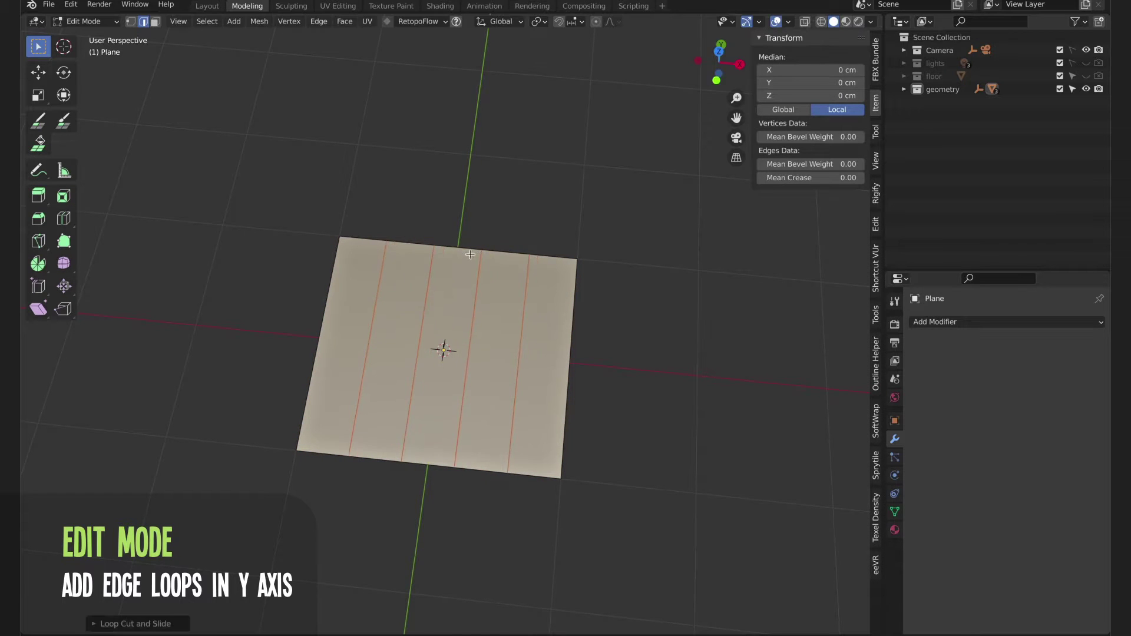
middle_drag(461, 248, 458, 270)
Check the plane's UV layout and open the dustbyte-1x.png palette image in the Texture Paint workspace
click(340, 7)
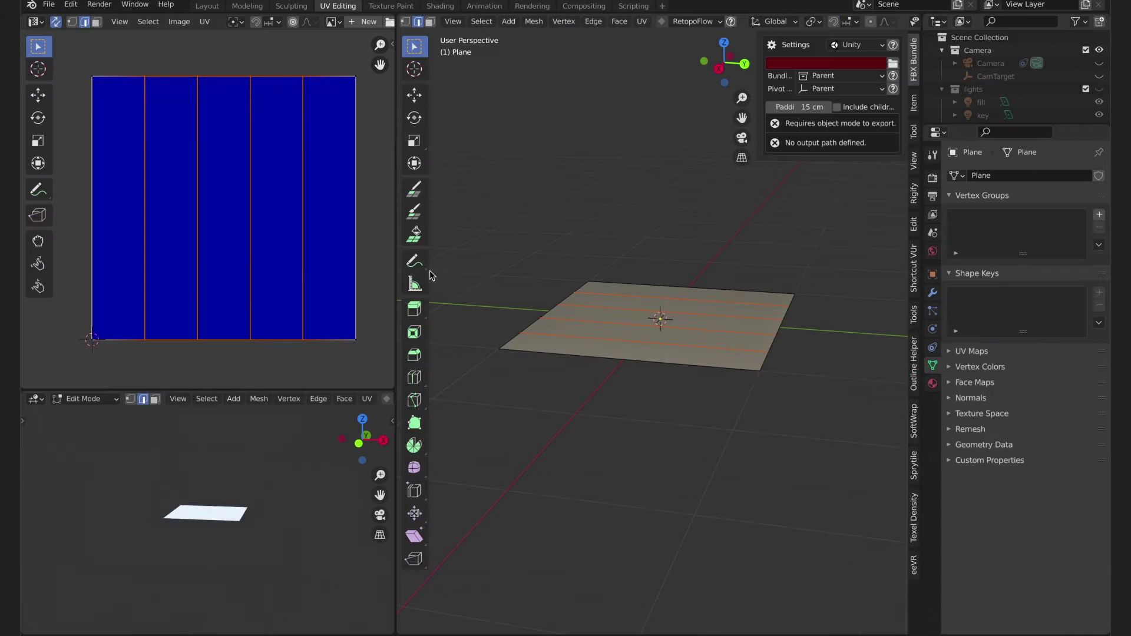
middle_drag(638, 290, 825, 377)
click(393, 7)
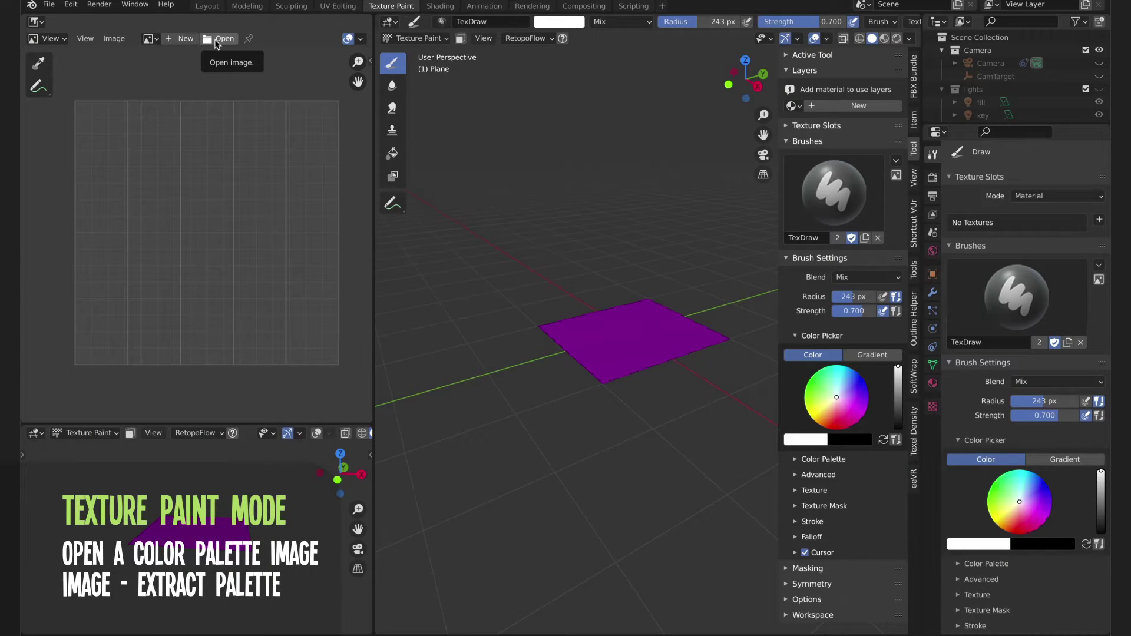
click(217, 43)
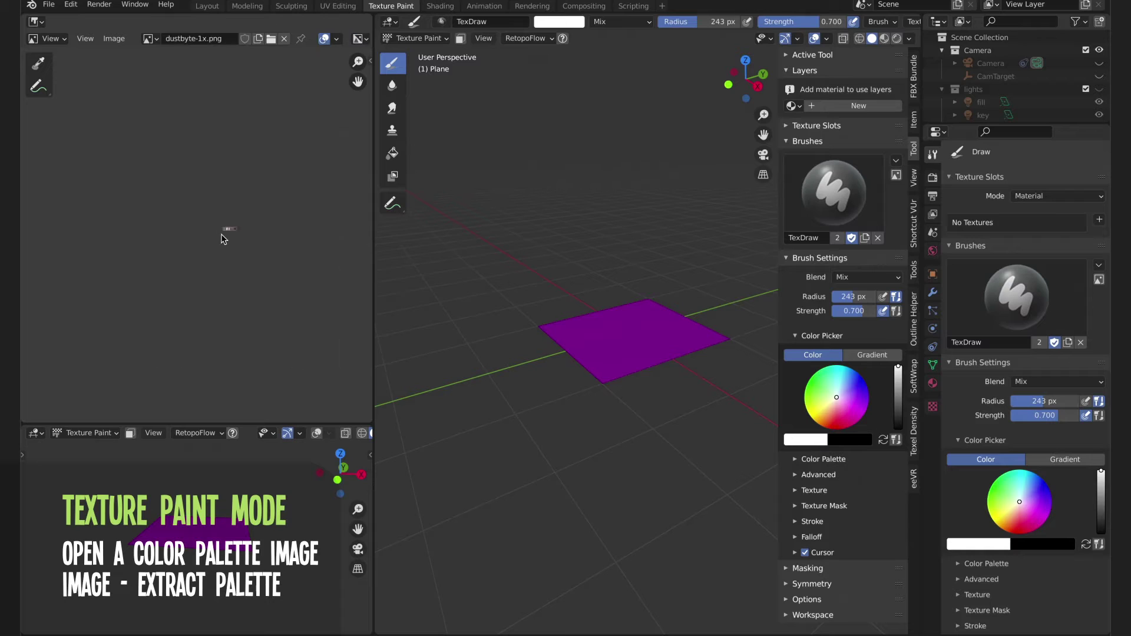
scroll(318, 224, up, 5)
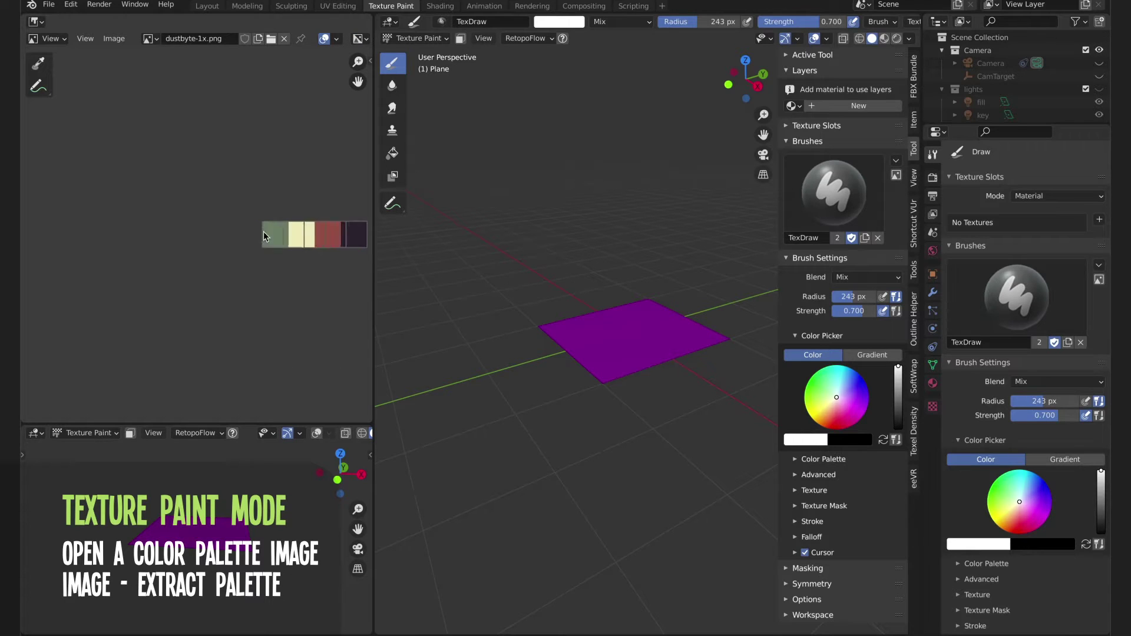
middle_drag(157, 248, 139, 254)
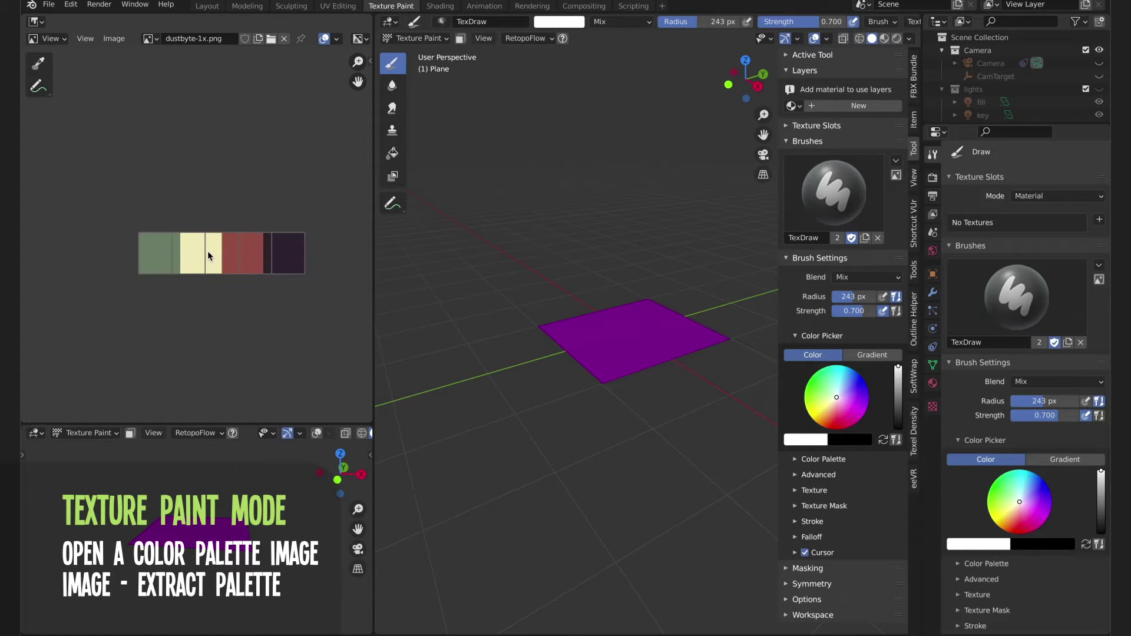
Extract a color palette from the dustbyte-1x.png image and assign it as the brush's color palette
click(113, 39)
click(156, 253)
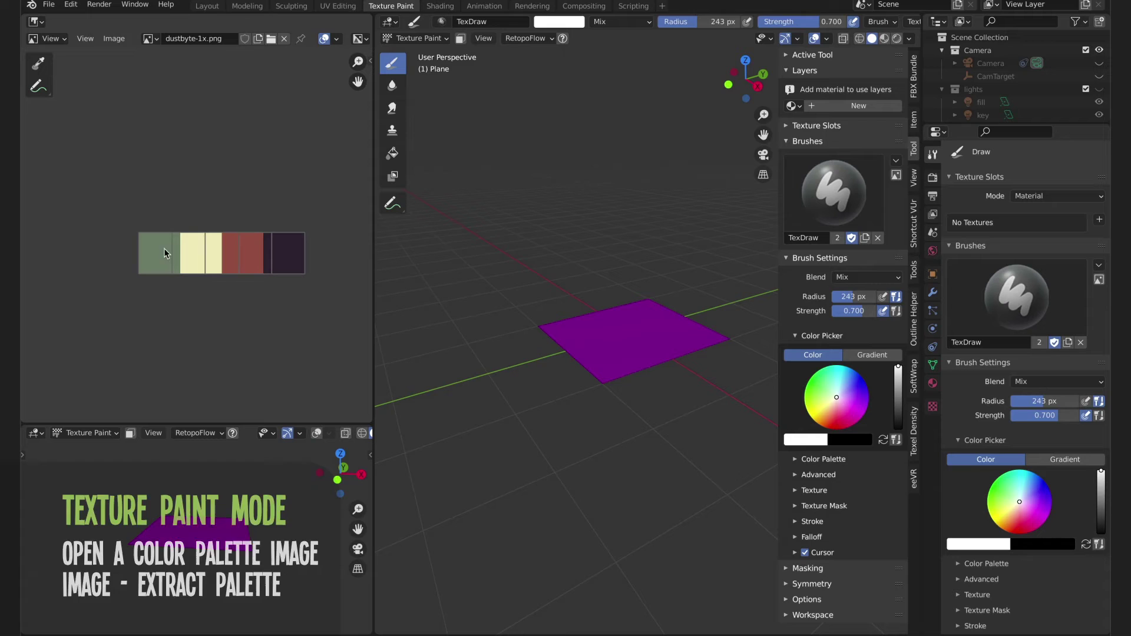
click(795, 460)
click(793, 478)
click(802, 496)
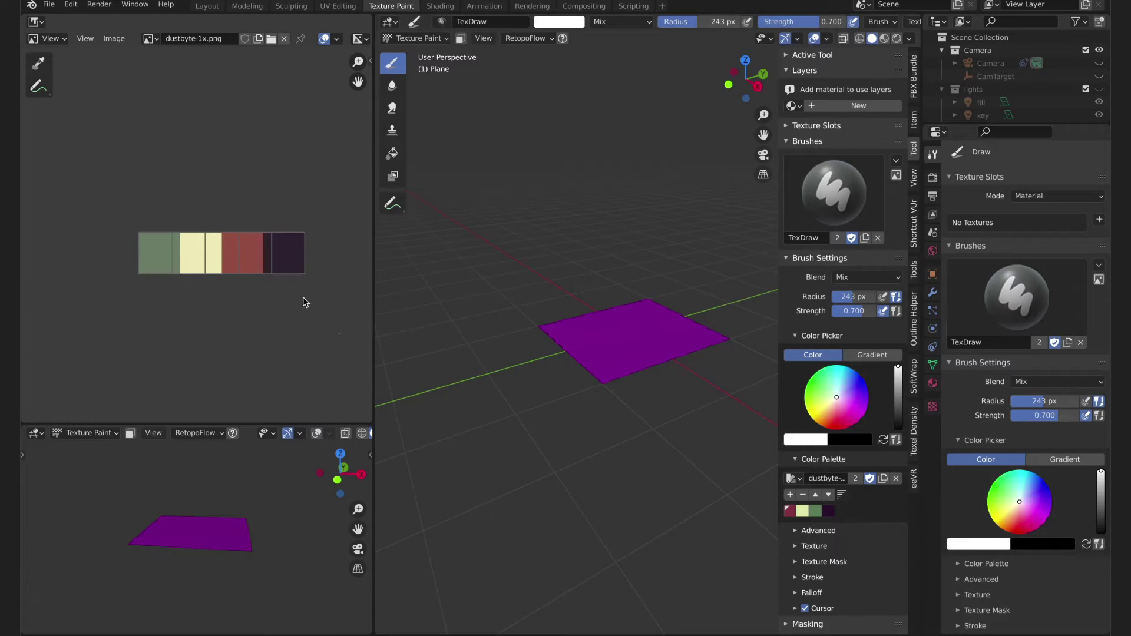
Create a new material on the plane and name it character_texture
middle_drag(661, 350, 505, 404)
click(933, 383)
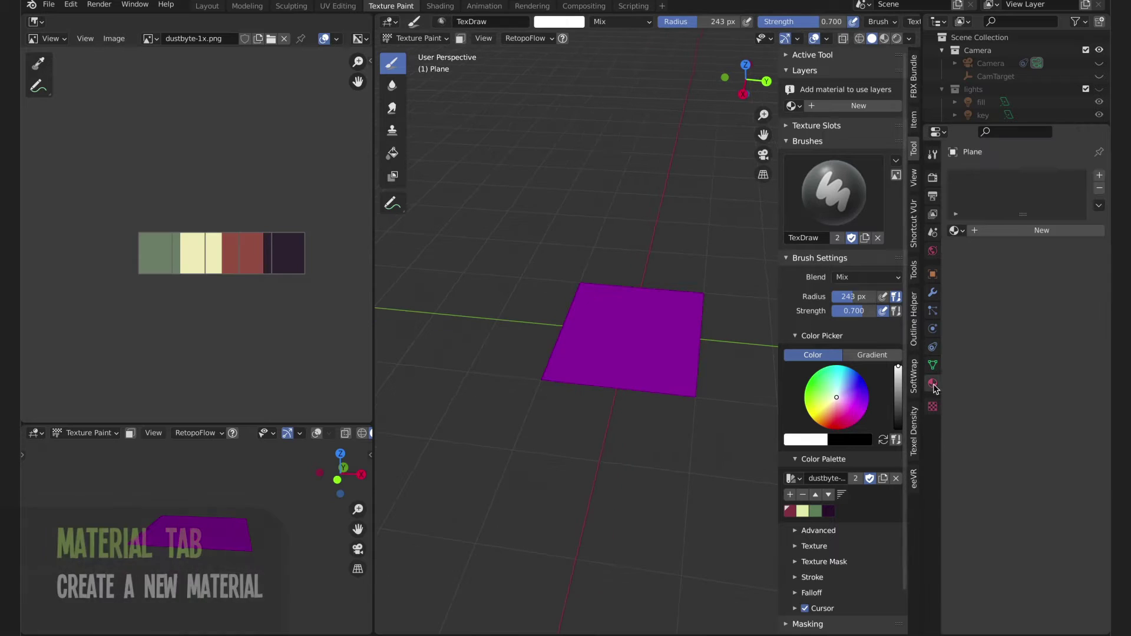
click(1005, 231)
click(997, 230)
text(character_)
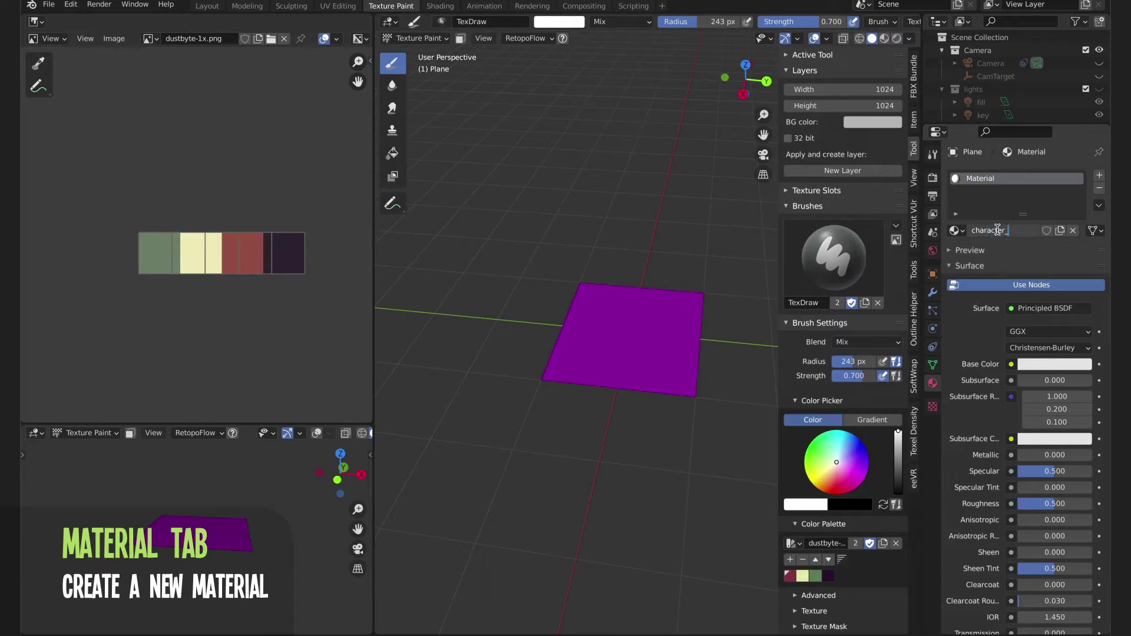
text(texture)
key(Return)
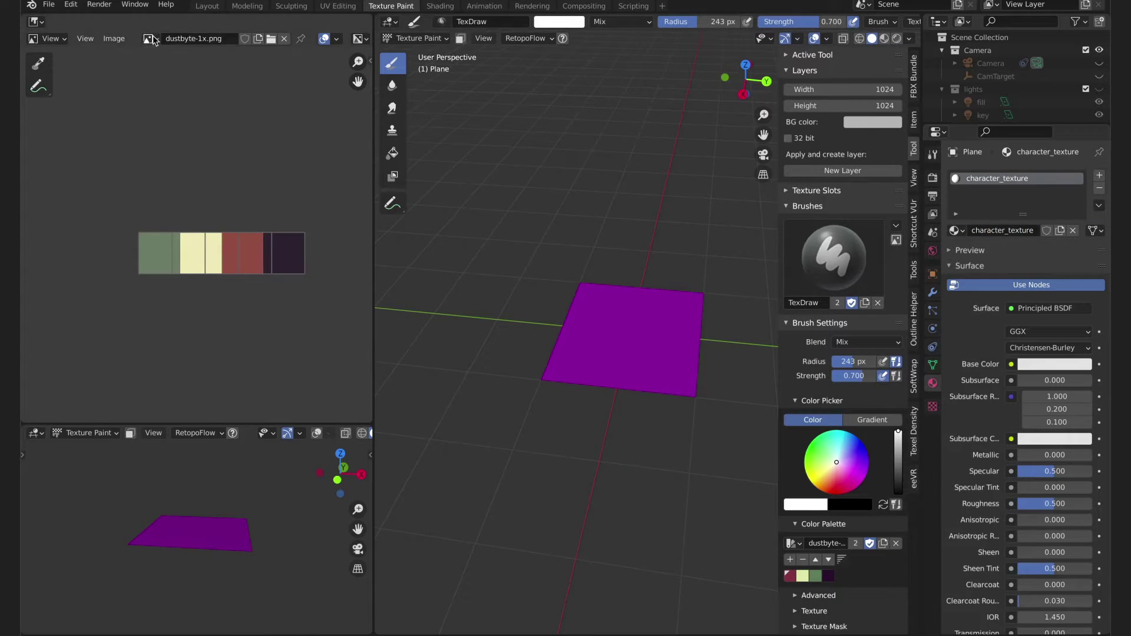
Unlink the palette image and create a blank 512 × 512 px image named character_texture
click(284, 38)
click(183, 39)
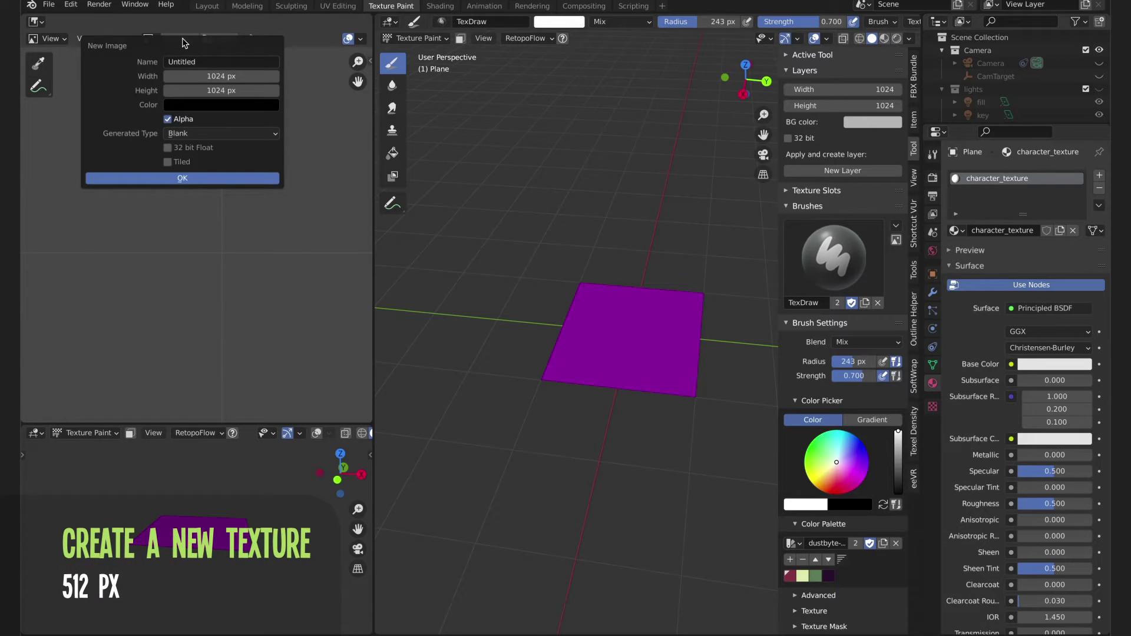
click(228, 76)
text(512)
key(Tab)
text(512)
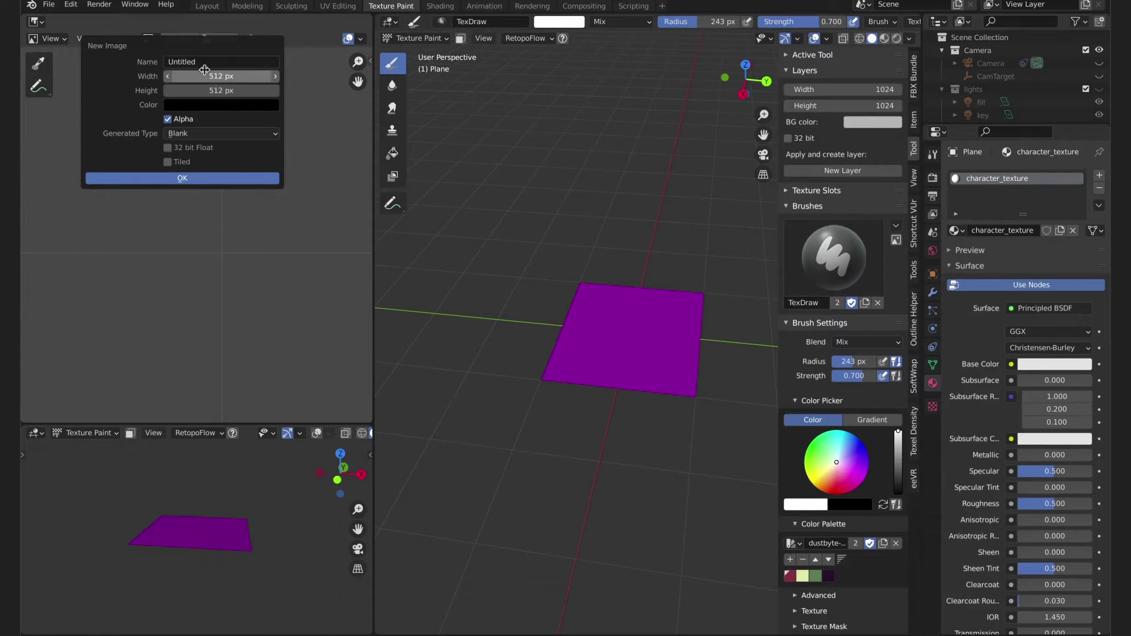
click(205, 62)
text(character_texture)
key(Return)
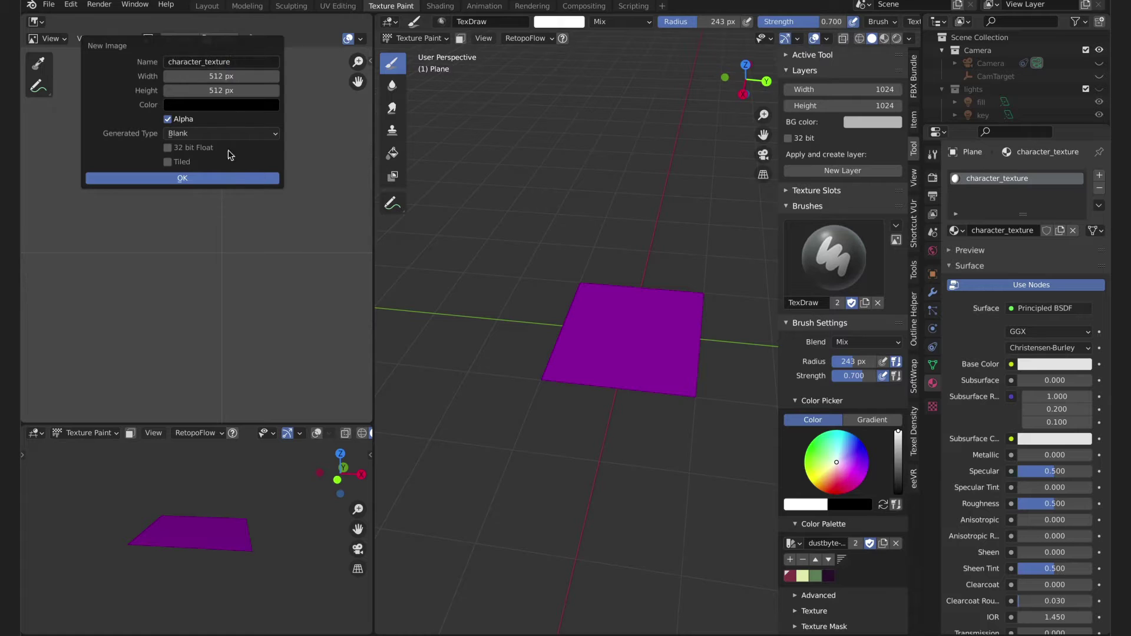
click(238, 178)
scroll(247, 224, down, 5)
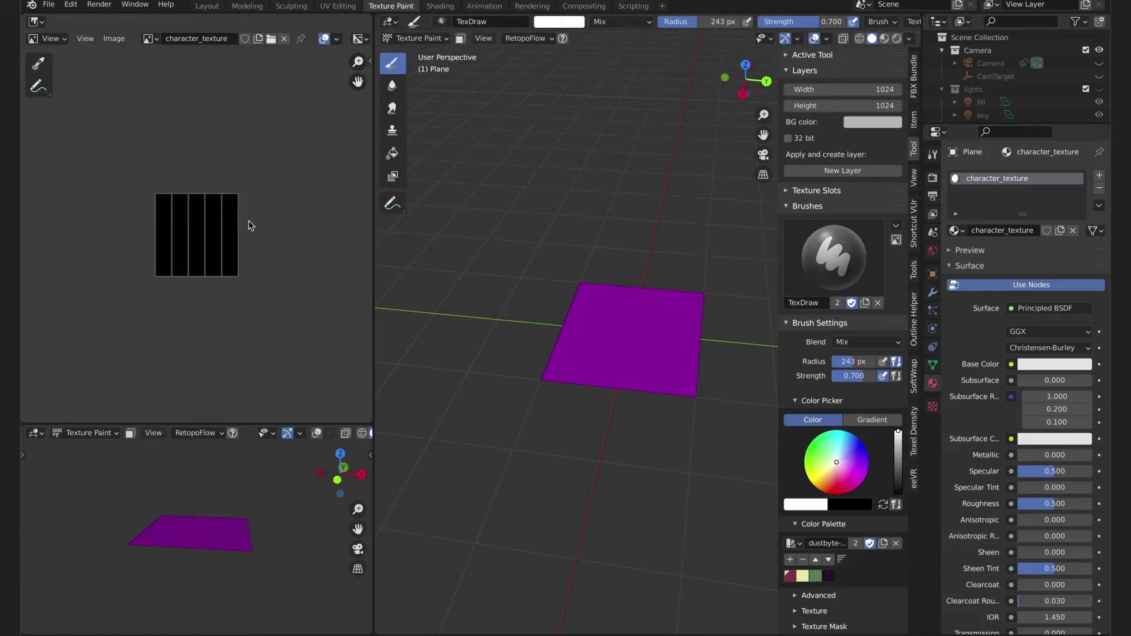
key(Home)
Add an Image Texture to the material's Base Color and load the character_texture image into it
click(1011, 364)
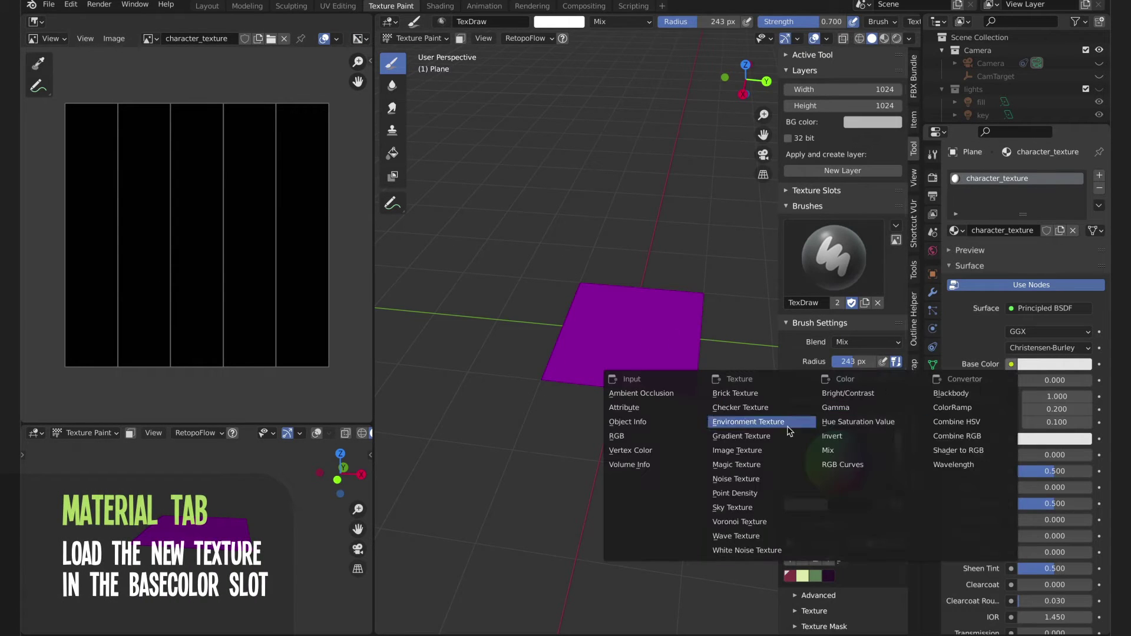
click(734, 446)
click(957, 381)
click(836, 399)
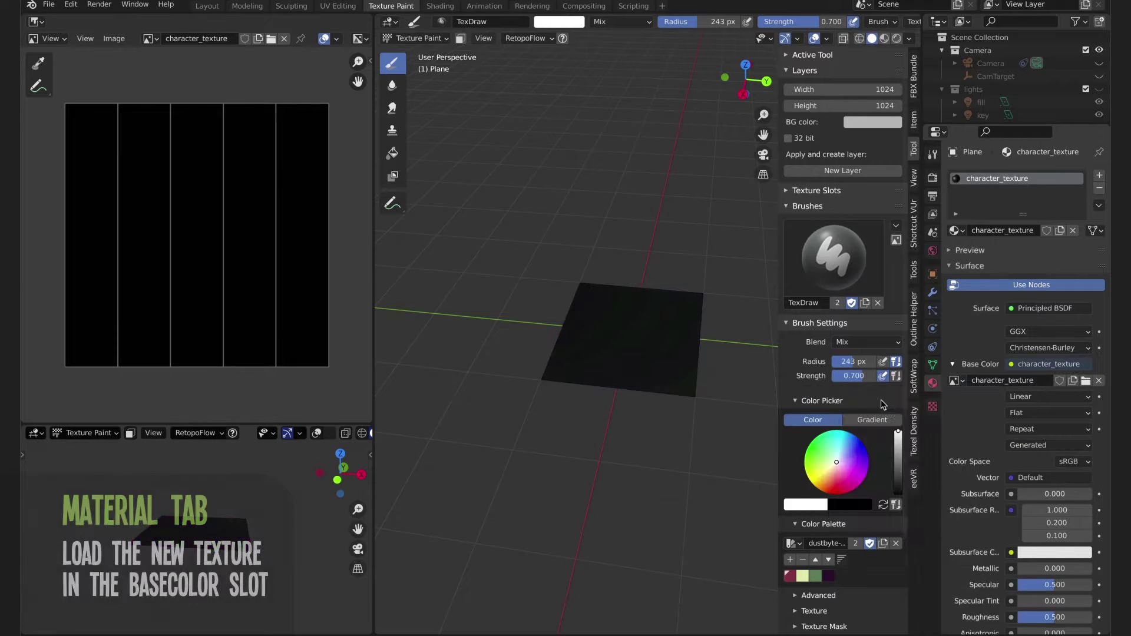
Select the plane's leftmost strip in the top view and enable the face selection paint mask in Texture Paint mode
key(Tab)
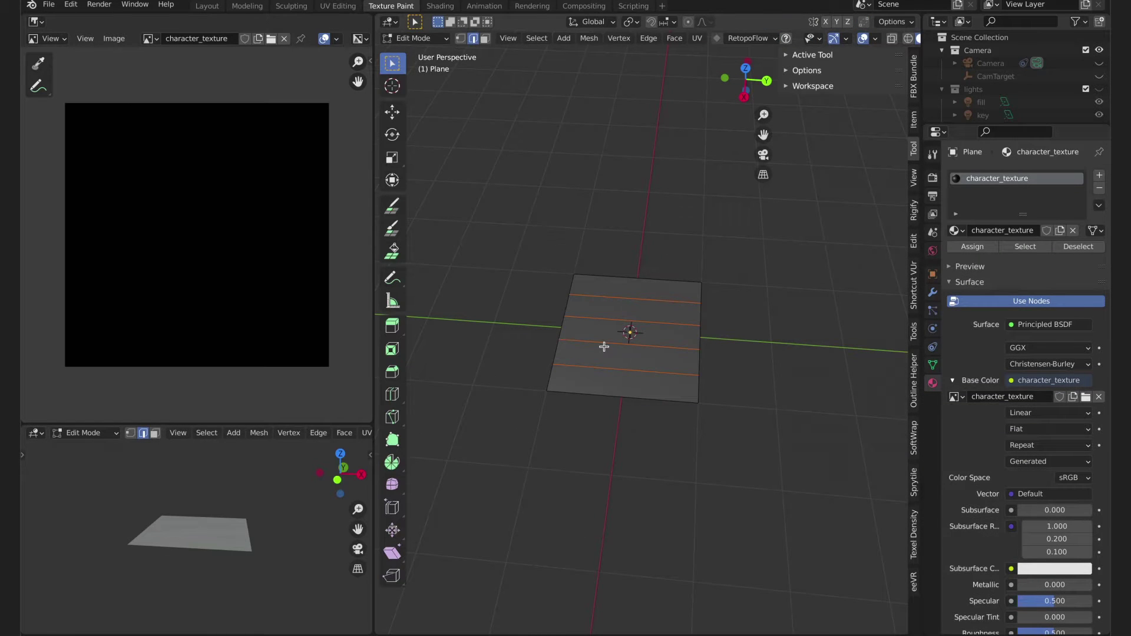
click(746, 69)
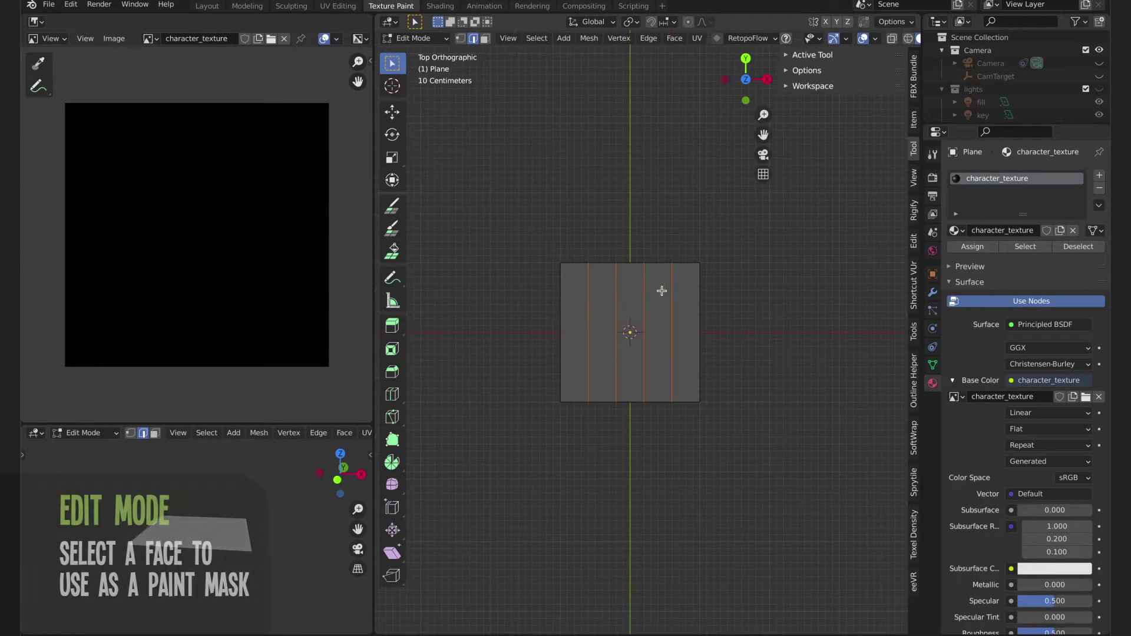
key(3)
click(531, 308)
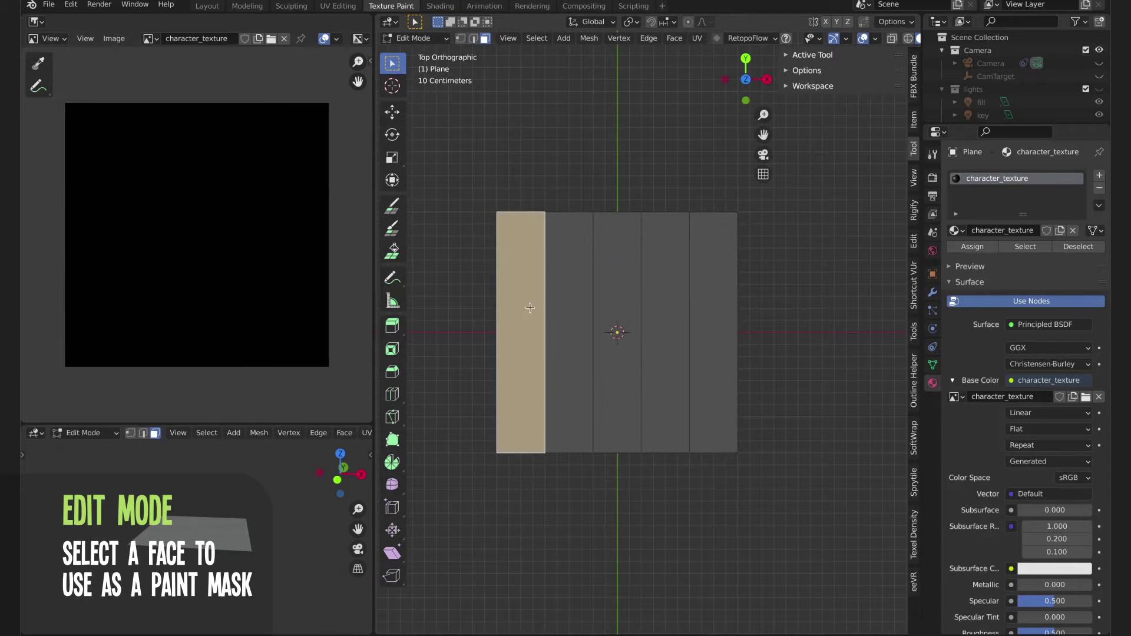
key(Tab)
click(460, 37)
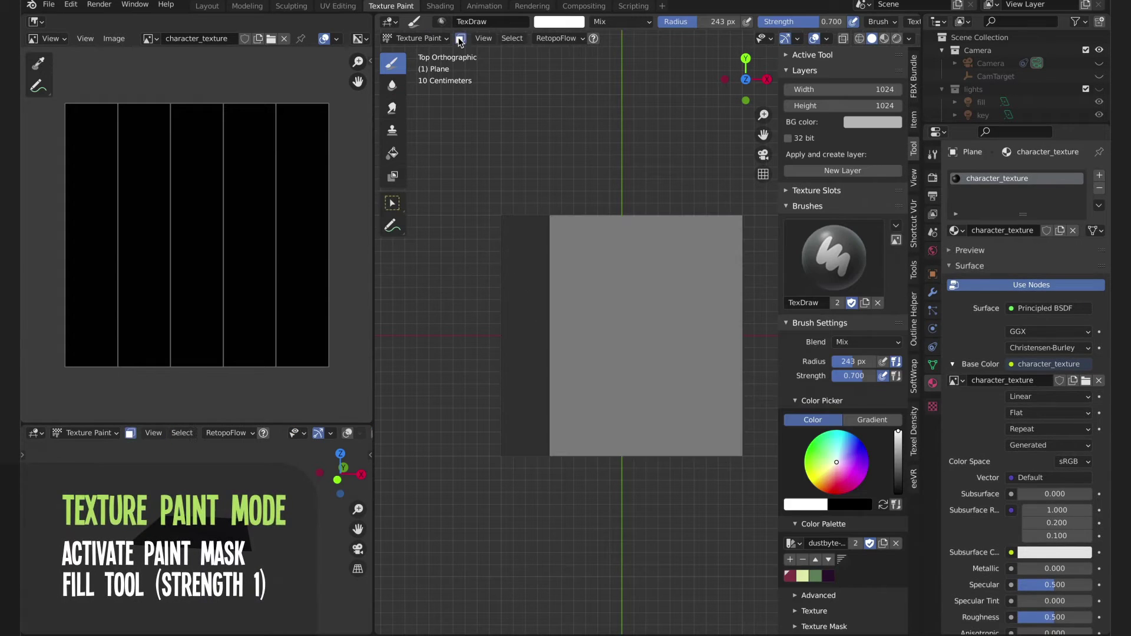
Fill the masked leftmost strip with white using the Fill tool at strength 1.000
click(393, 153)
drag(853, 364, 884, 363)
click(523, 323)
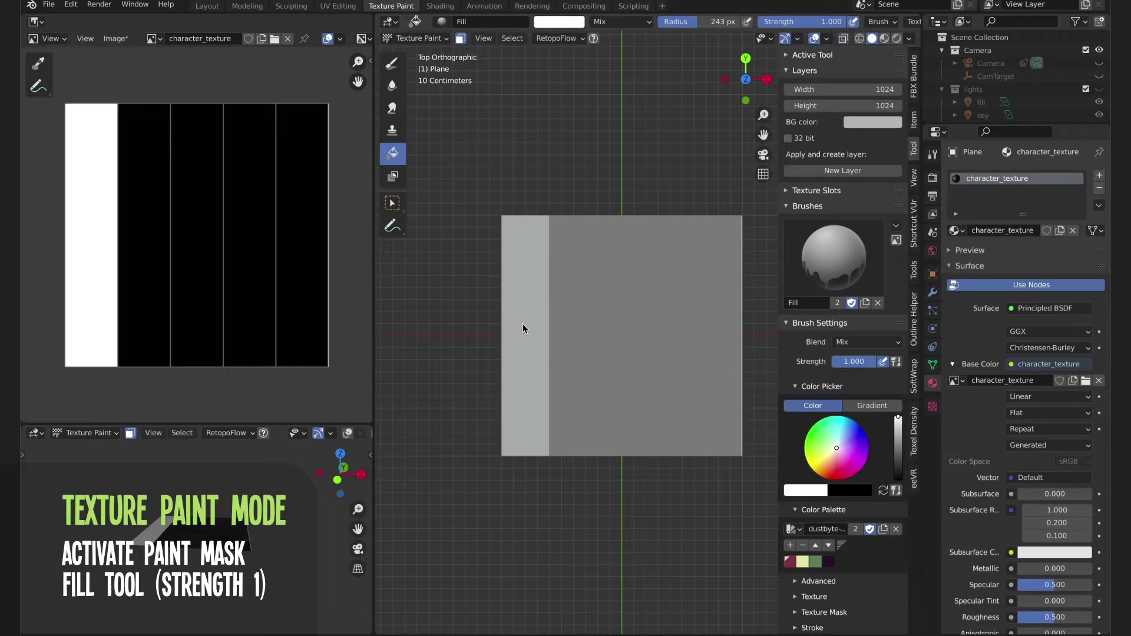
Set the 3D viewport's solid shading to flat lighting
key(z)
click(617, 325)
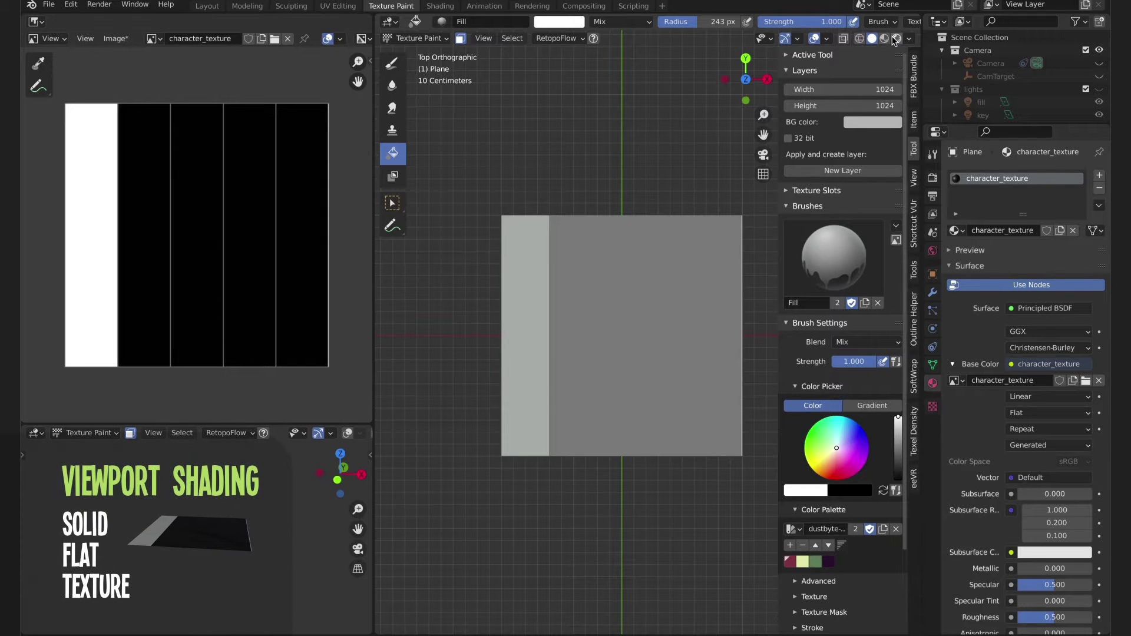
click(909, 38)
click(941, 101)
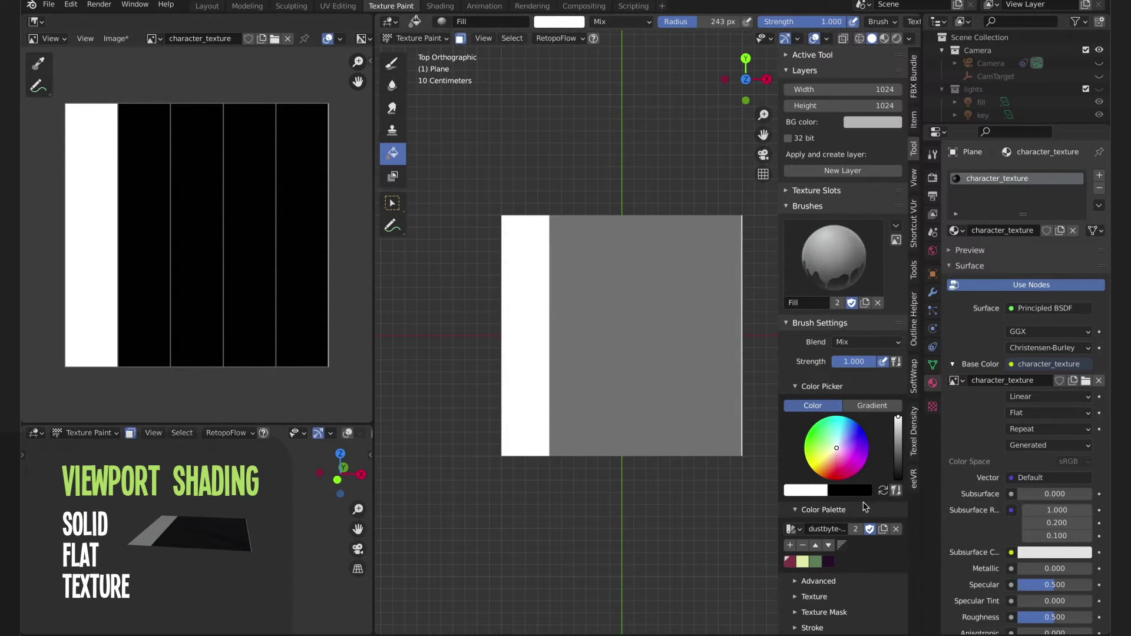
Fill the leftmost strip with a linear gradient from the palette's red at the top to a dark purplish red at the bottom
click(871, 406)
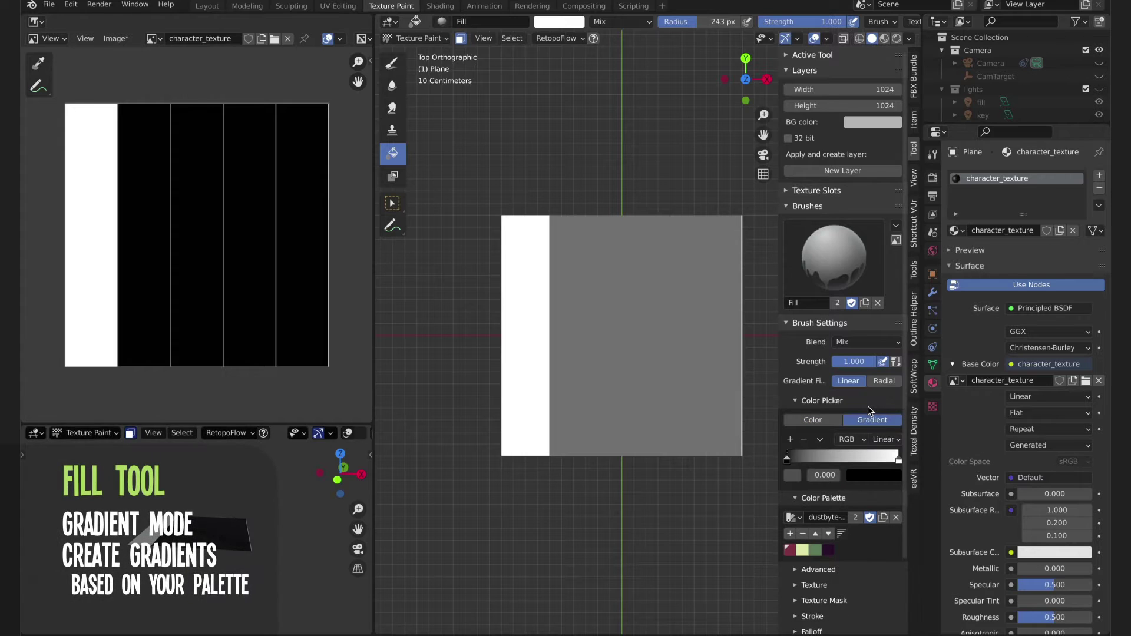
click(790, 552)
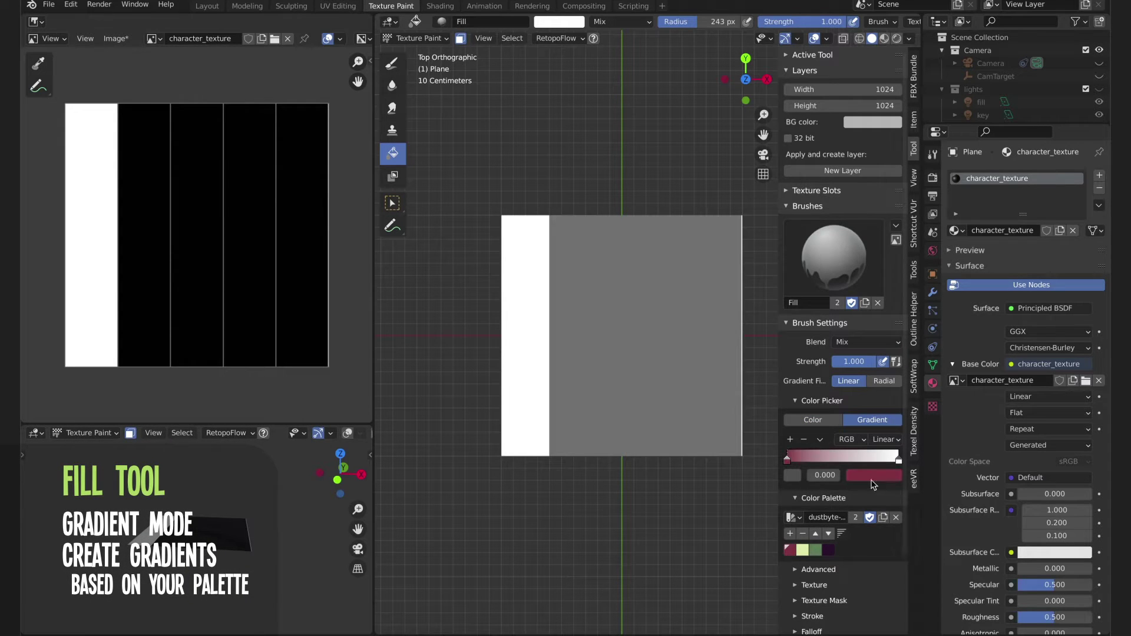
click(790, 552)
click(869, 476)
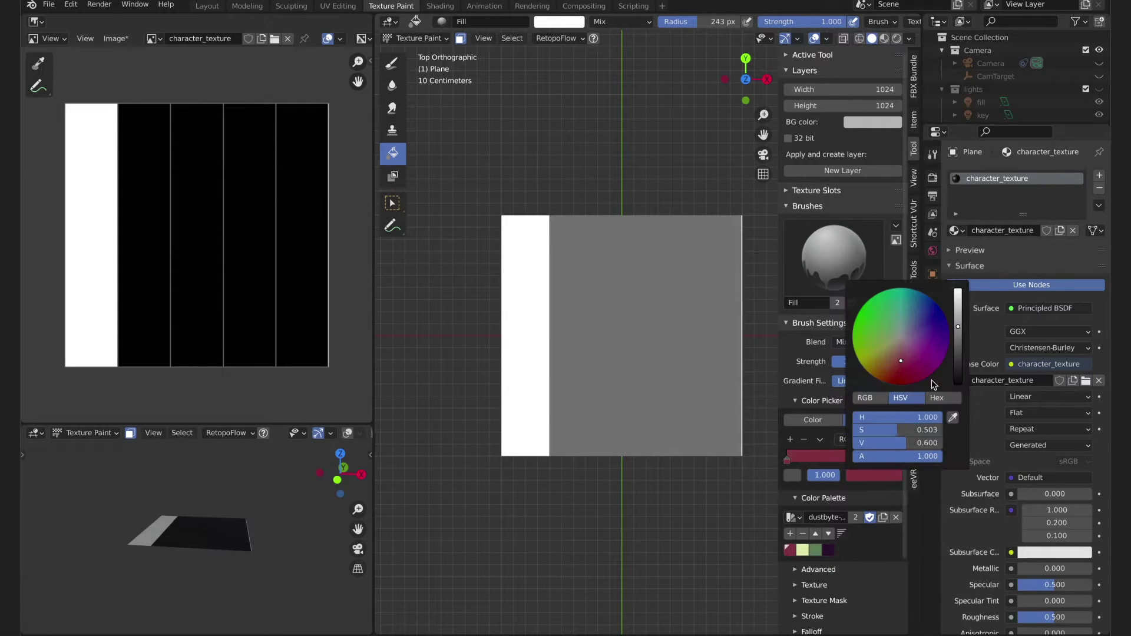
mouse_move(905, 449)
mouse_down()
mouse_move(888, 449)
mouse_move(939, 425)
mouse_up()
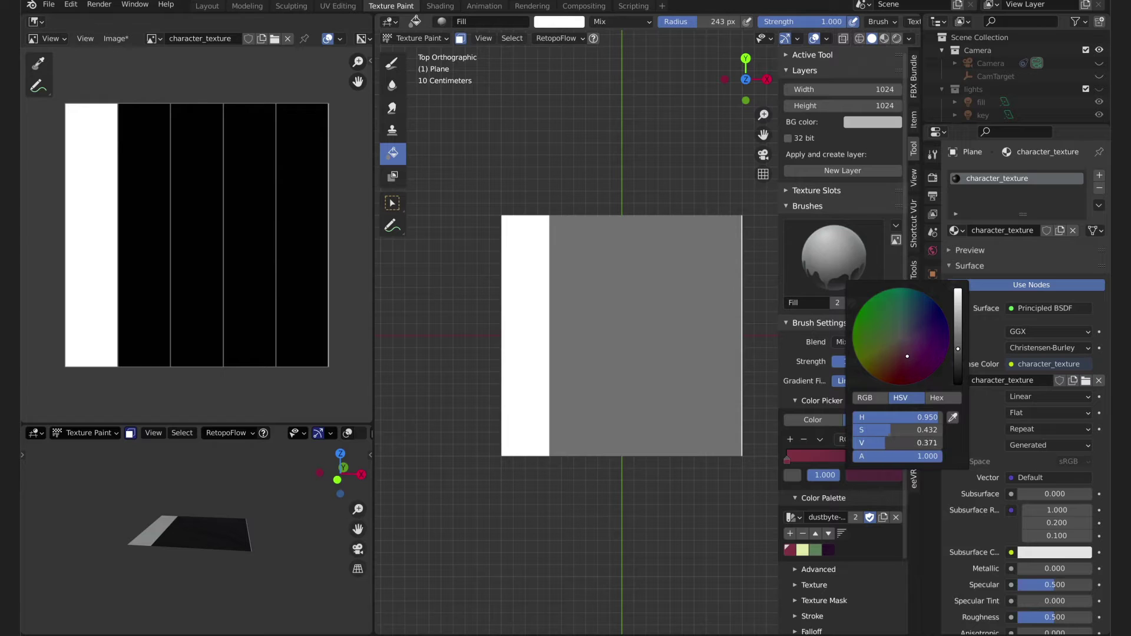
drag(517, 328, 527, 446)
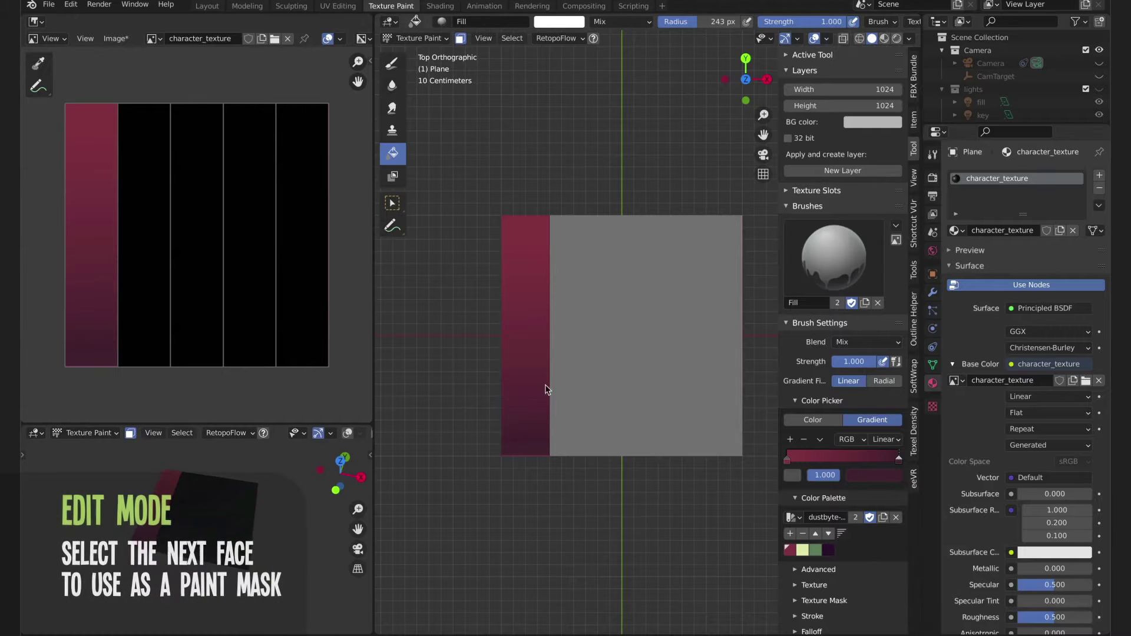
Select the second strip from the left in Edit Mode as the paint mask and return to texture painting
key(Tab)
click(568, 337)
key(Tab)
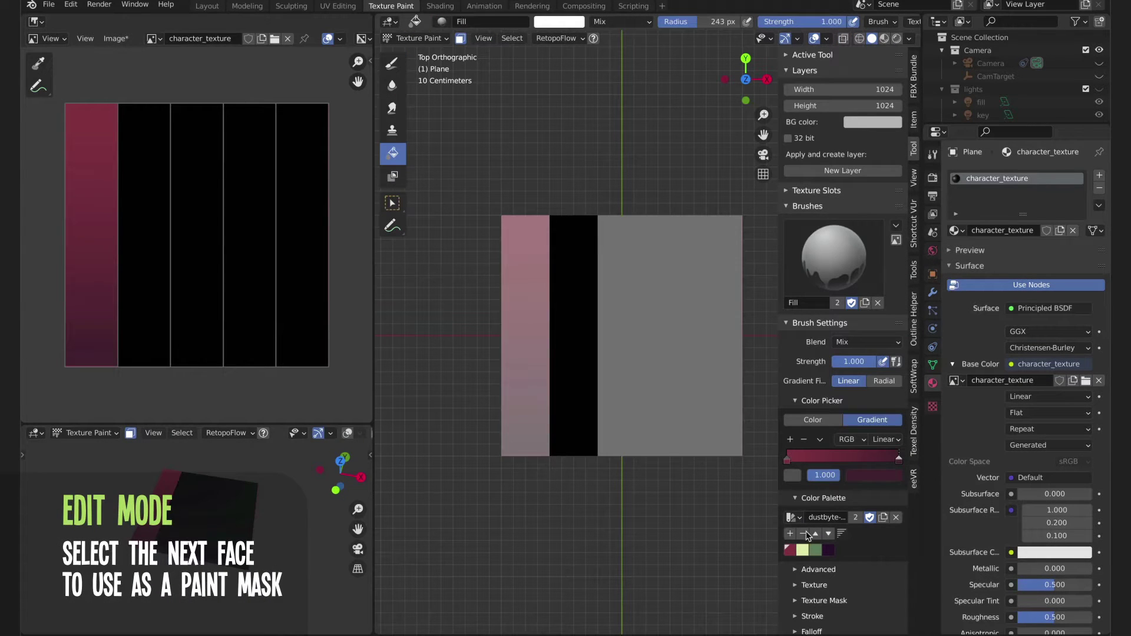
Set both end stops of the fill gradient to the palette's pale yellow
click(788, 459)
click(803, 550)
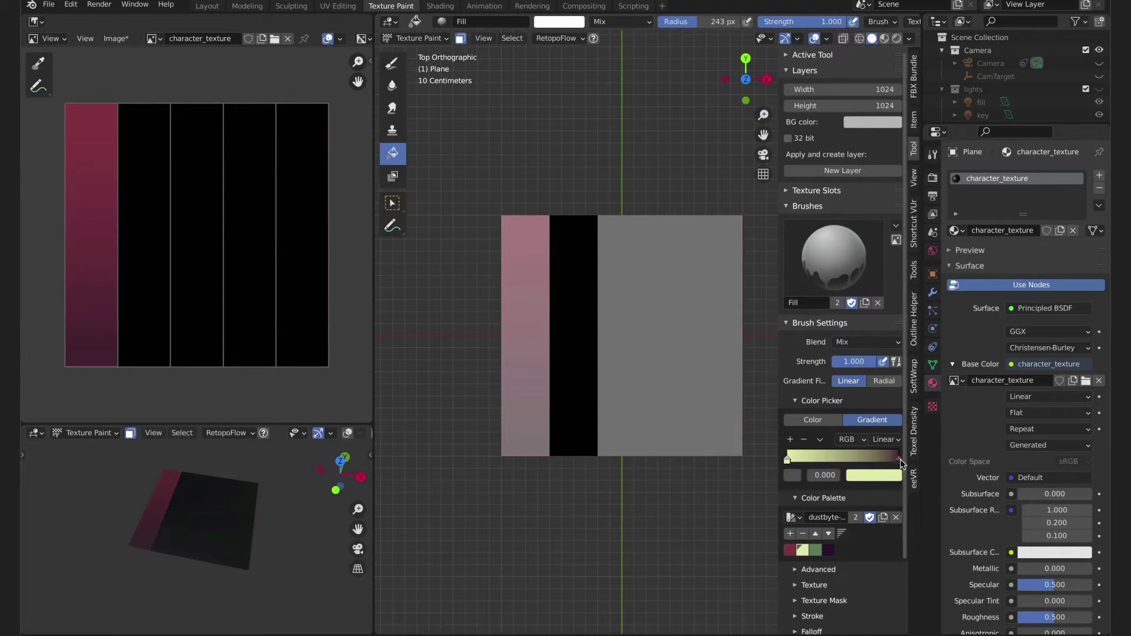
click(901, 459)
click(803, 550)
Adjust the hue, saturation and value of the gradient's end stop to a muted rose
click(874, 475)
drag(891, 442, 874, 418)
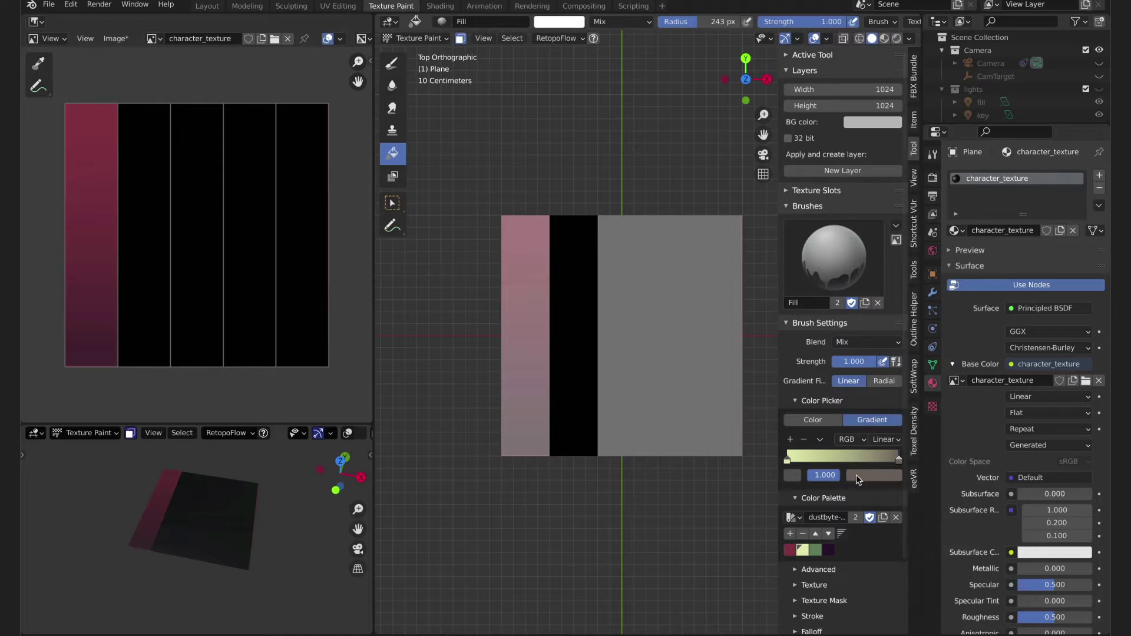
click(893, 476)
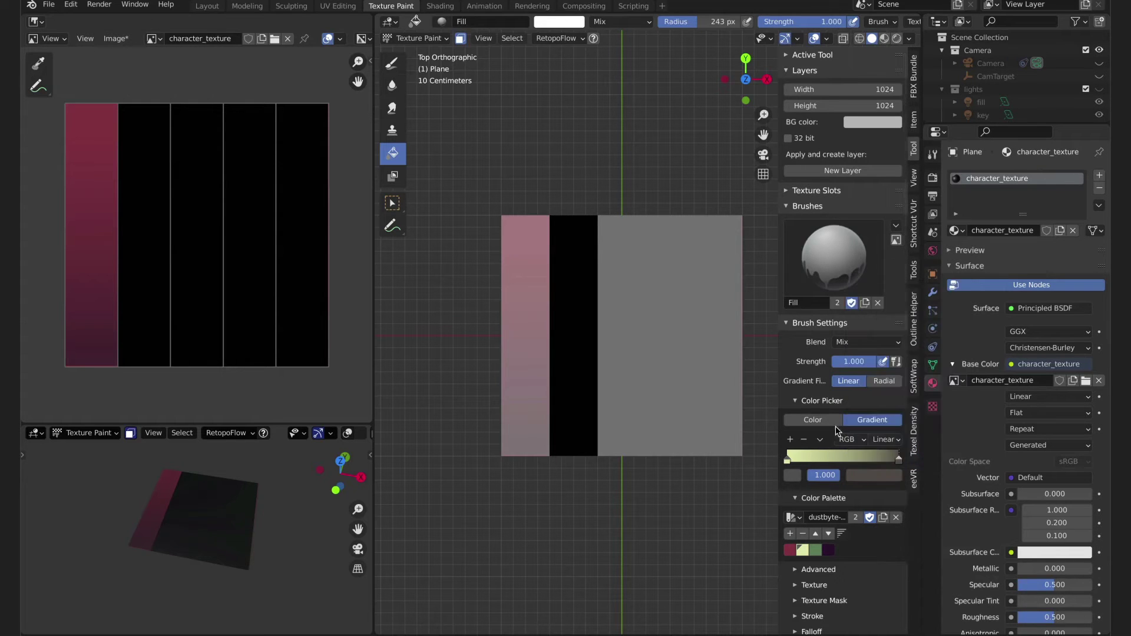
click(894, 476)
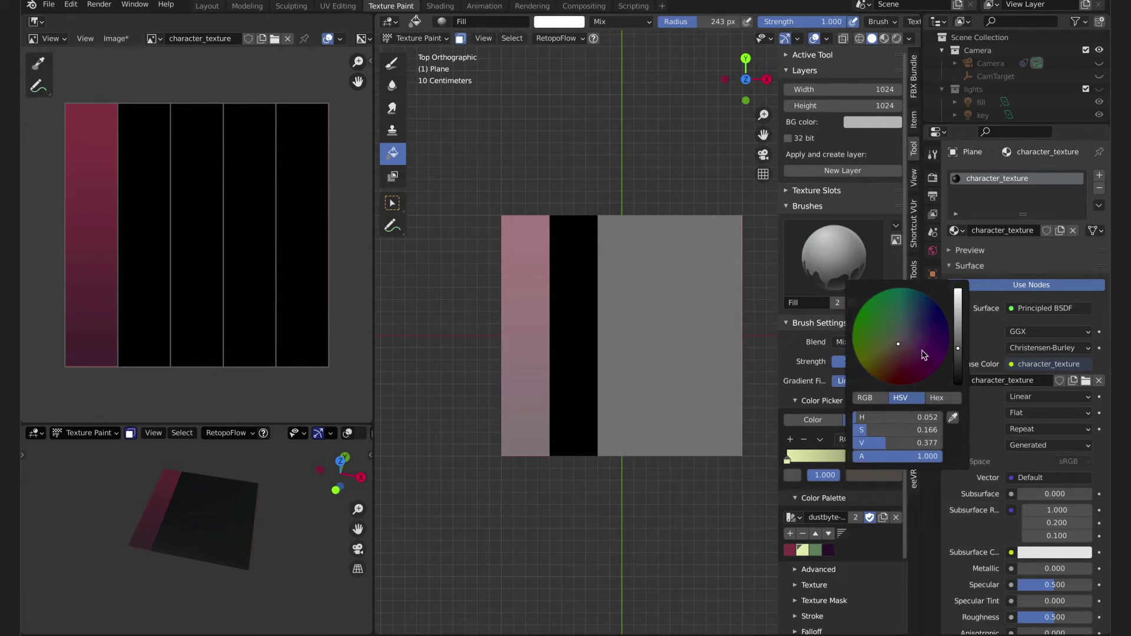
click(888, 477)
drag(899, 417, 942, 417)
drag(868, 430, 900, 442)
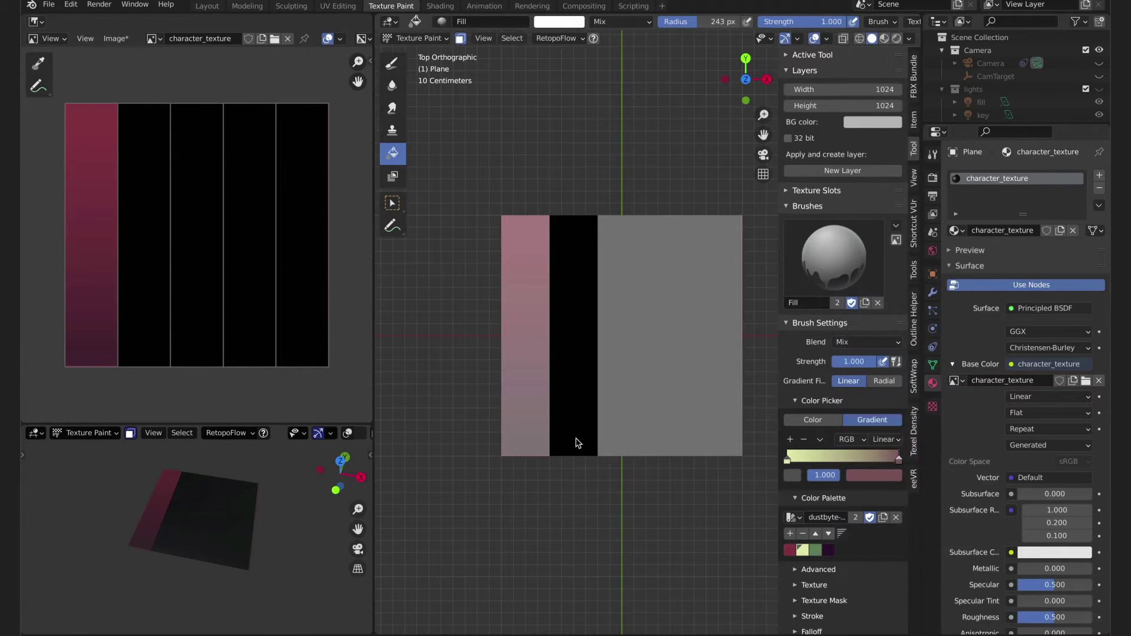
Fill the second strip with a linear gradient from pale yellow at the top to muted rose at the bottom
drag(575, 236, 577, 454)
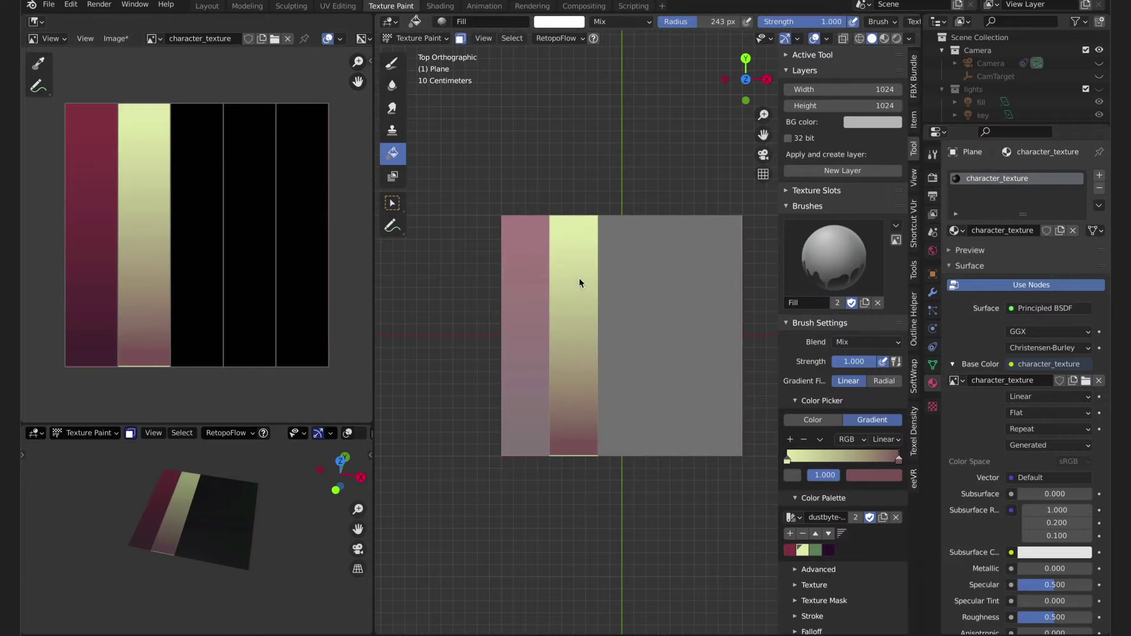
drag(575, 380, 574, 404)
drag(575, 264, 575, 437)
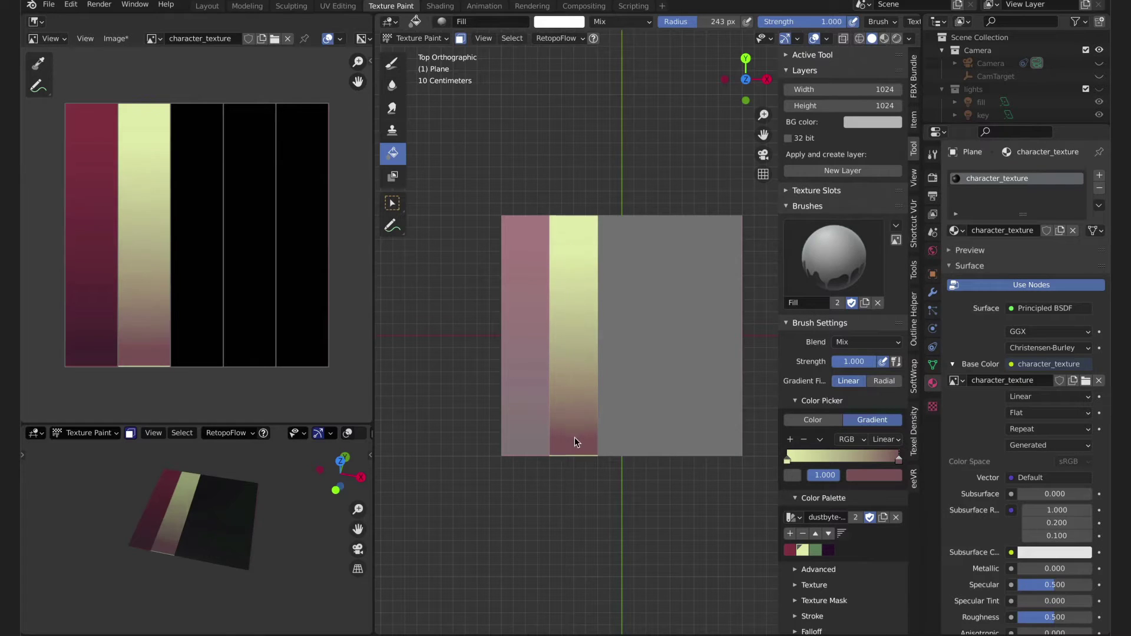
drag(577, 230, 574, 452)
drag(571, 230, 580, 431)
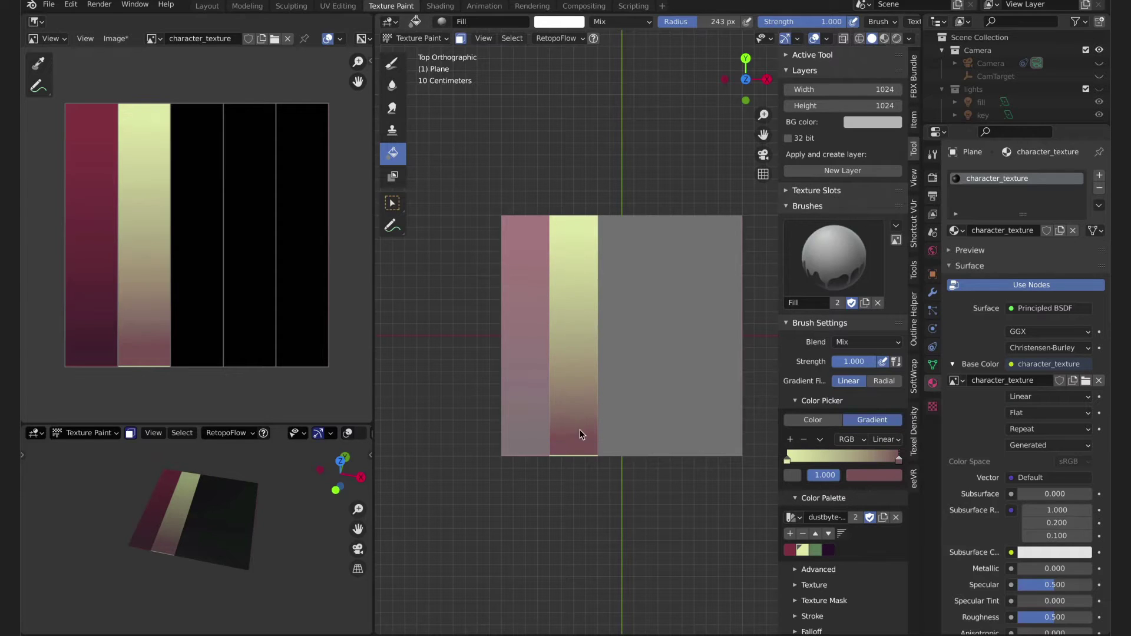
Add a middle gradient stop at 0.500, recolor it to a warm tan, and refill the second strip from top to bottom
click(790, 439)
click(864, 476)
drag(892, 348, 891, 348)
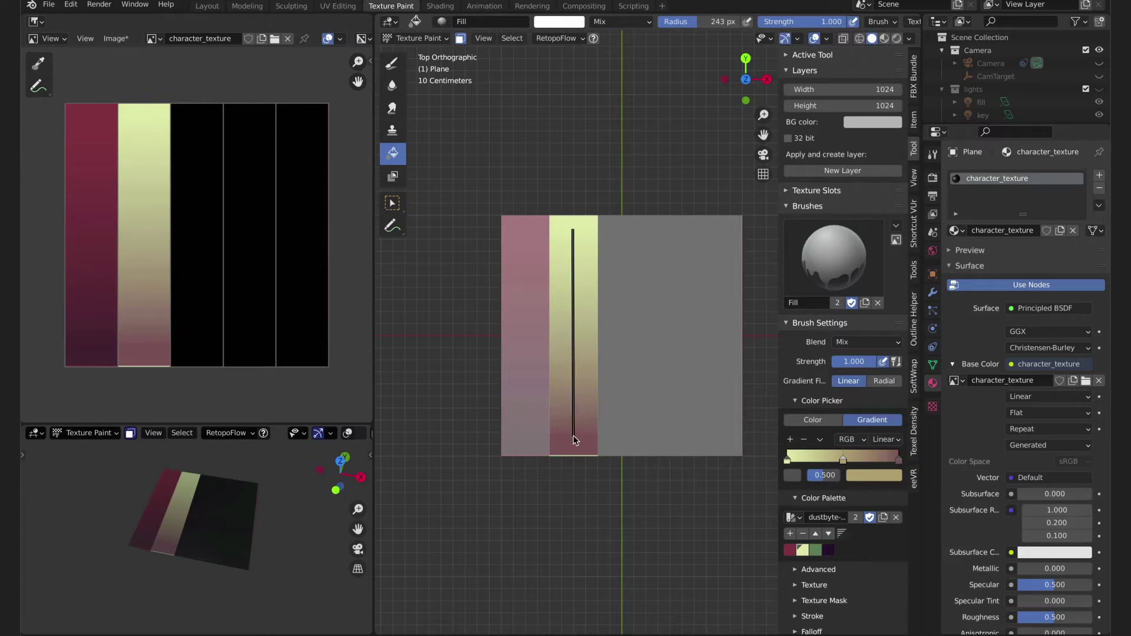
drag(574, 436, 575, 437)
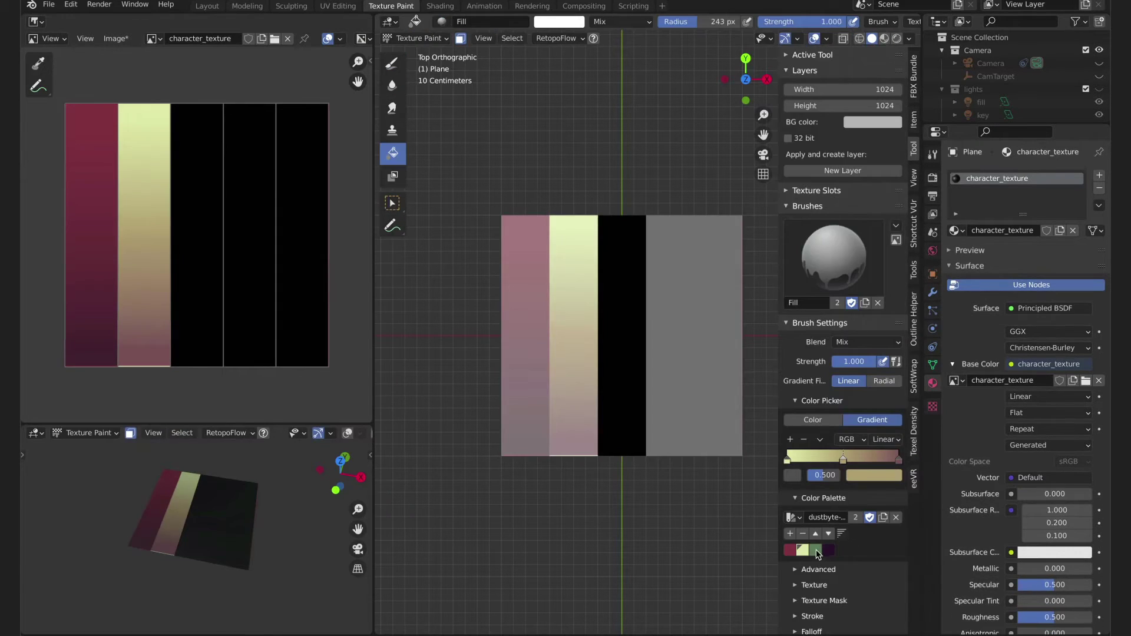
Remove the middle gradient stop and set both end stops to the palette's green
click(817, 551)
click(803, 439)
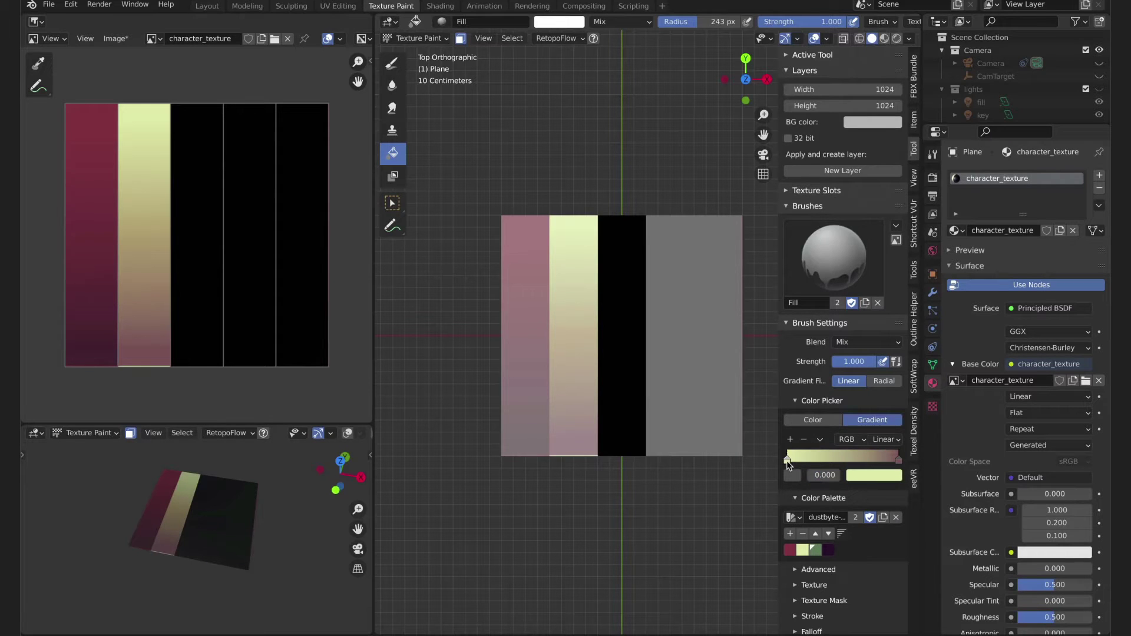
click(804, 440)
click(817, 551)
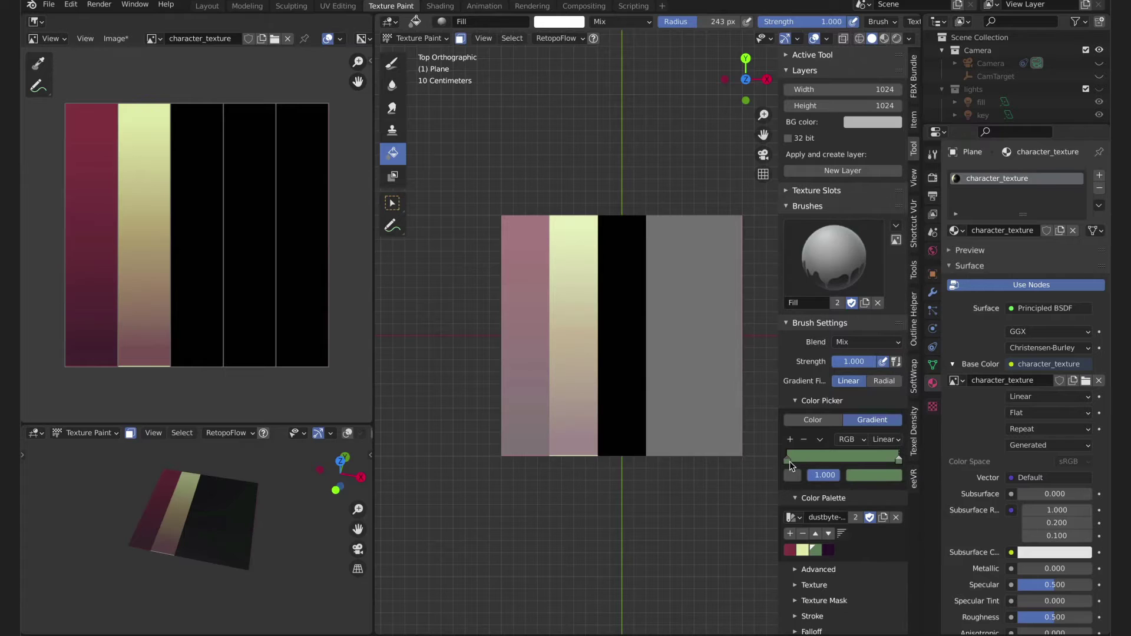
Set the gradient's start stop to a pale olive (H 0.176, S 0.154, V 0.691) and fill the third strip from top to bottom
click(874, 475)
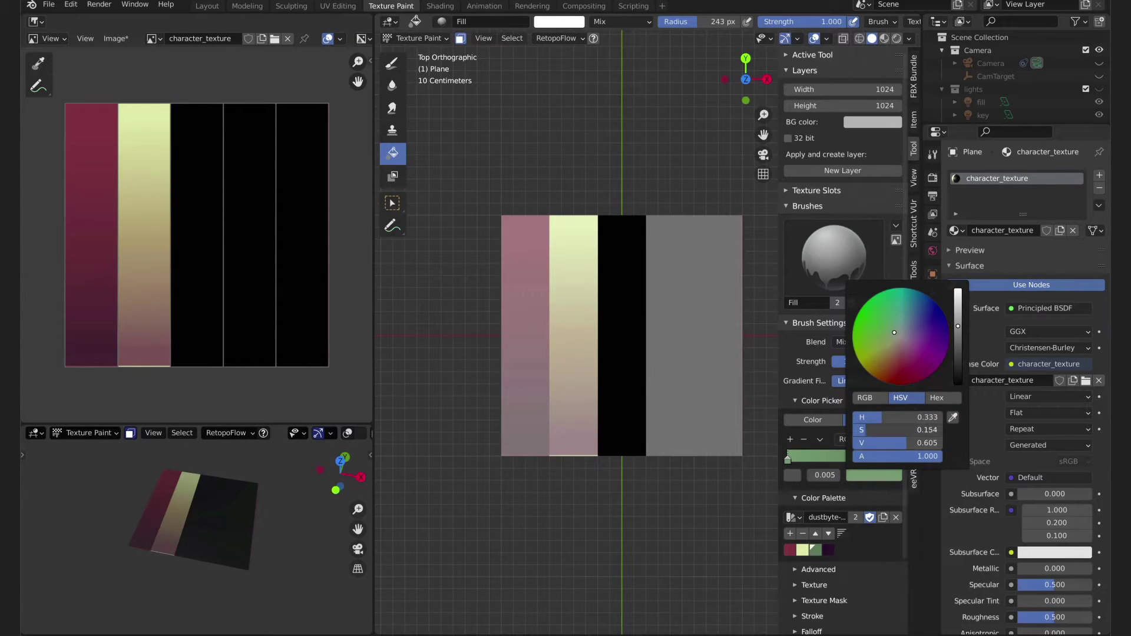
drag(907, 417, 915, 442)
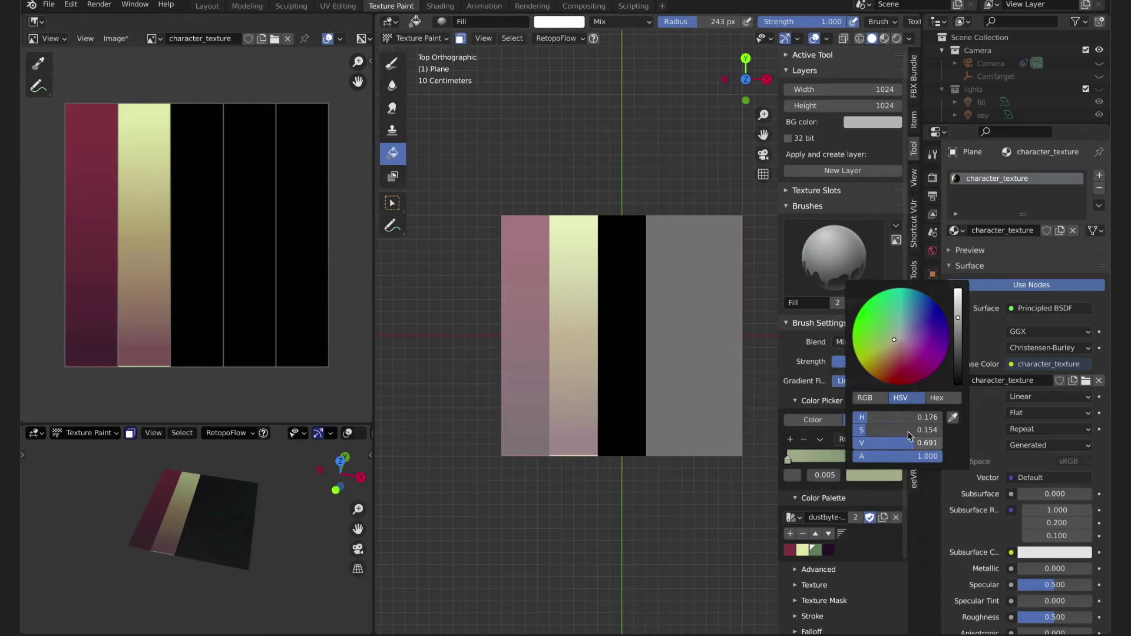
drag(626, 413, 622, 444)
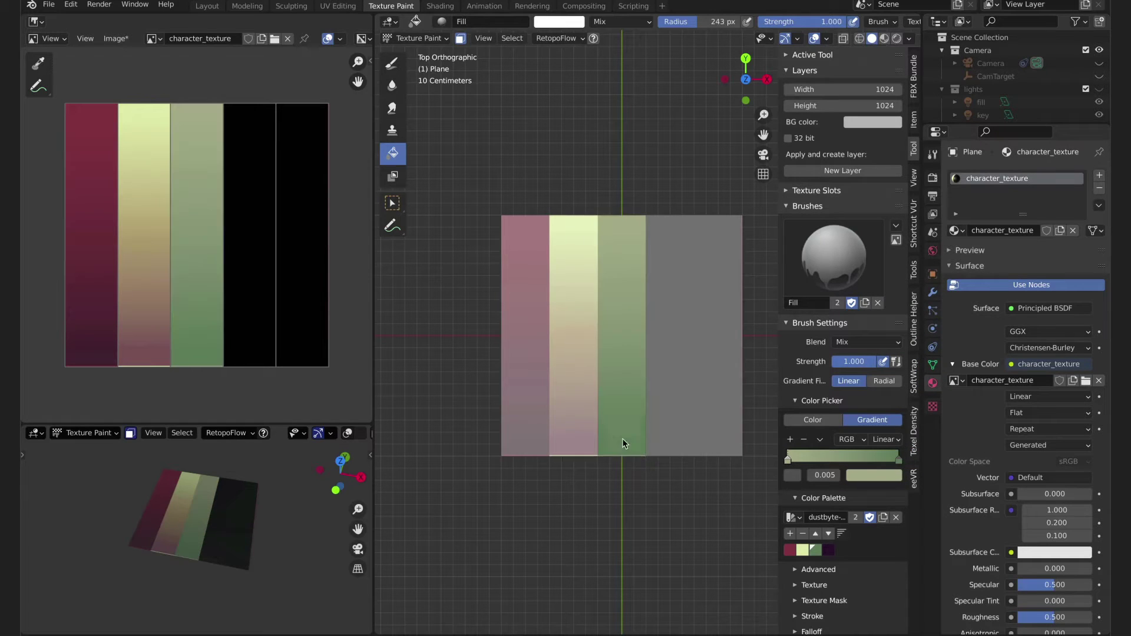
Select the fourth strip in Edit Mode as the paint mask and set both gradient stops to the palette's dark purple
key(Tab)
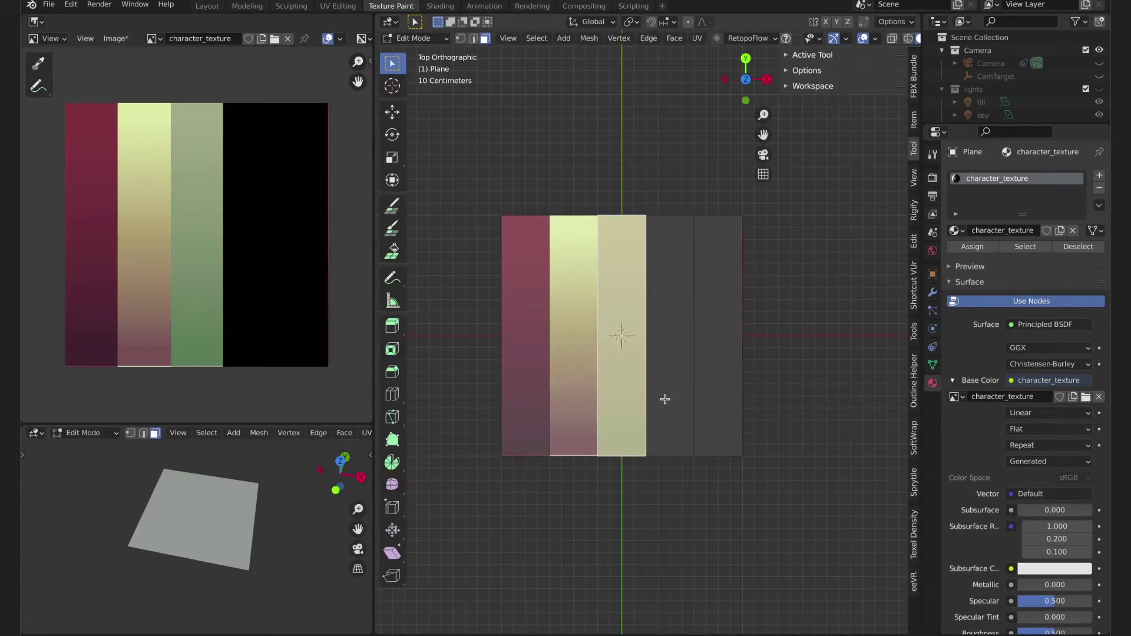
click(665, 399)
key(Tab)
click(829, 551)
click(898, 461)
click(804, 439)
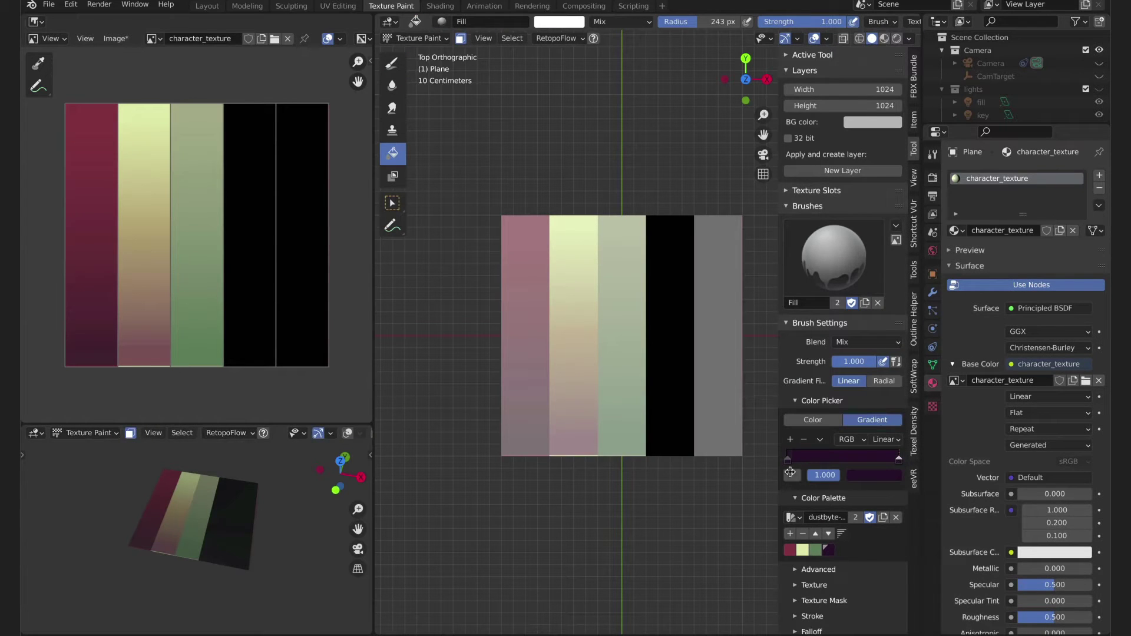
Brighten the gradient's start stop to a plum tone and add a stop in the middle of the gradient
click(872, 476)
drag(878, 442, 895, 439)
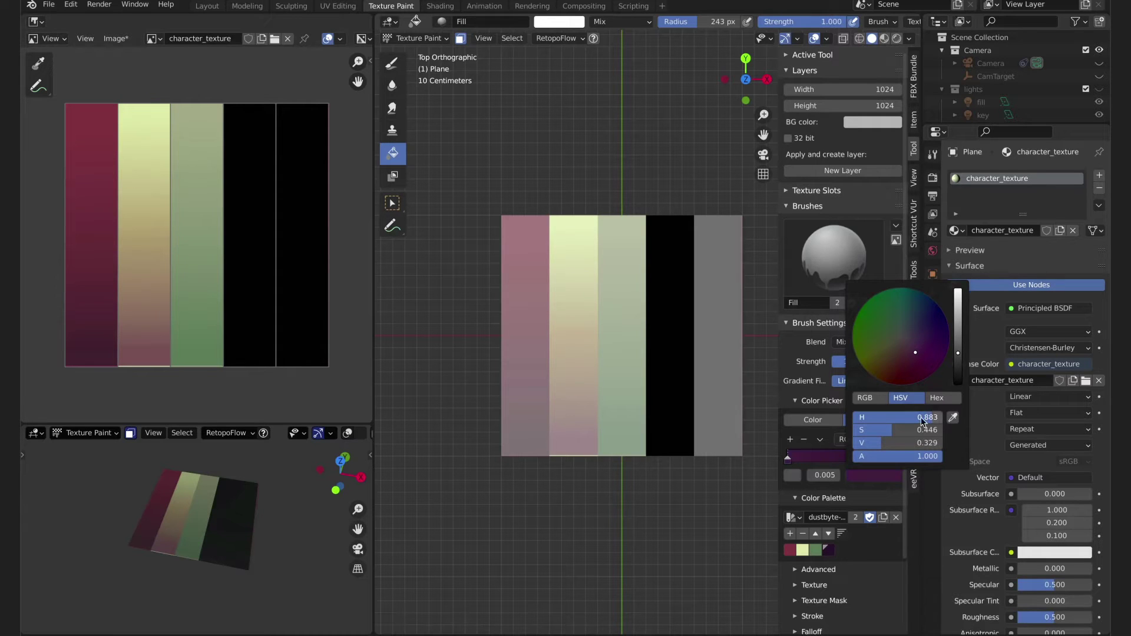
click(790, 439)
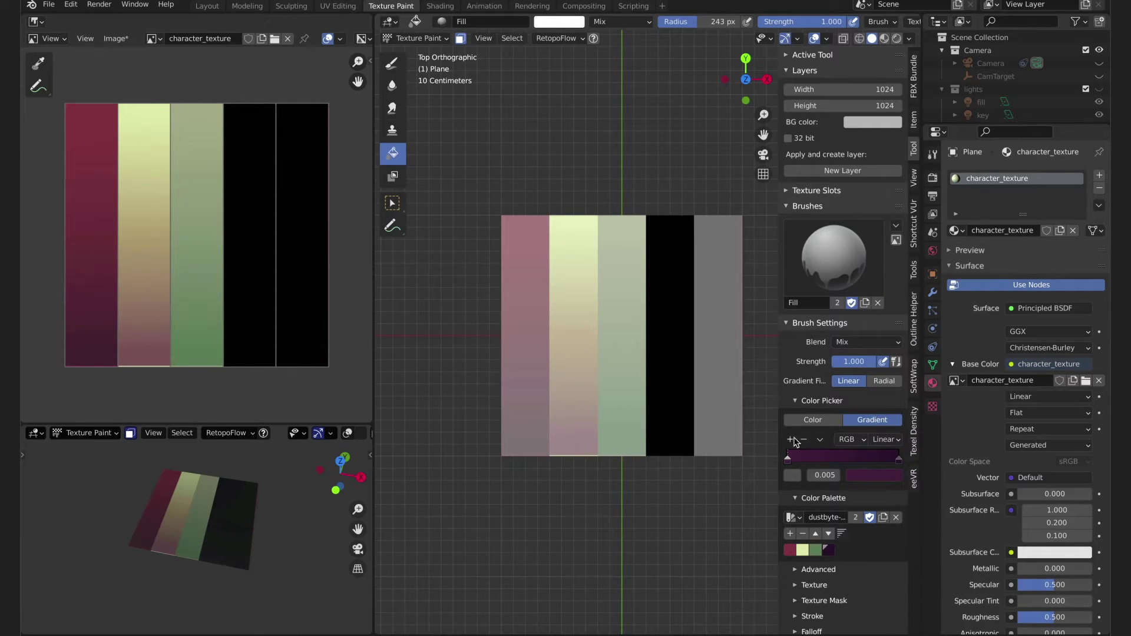
Recolor the gradient's start stop to a muted wine red and fill the fourth strip from top to bottom
click(788, 458)
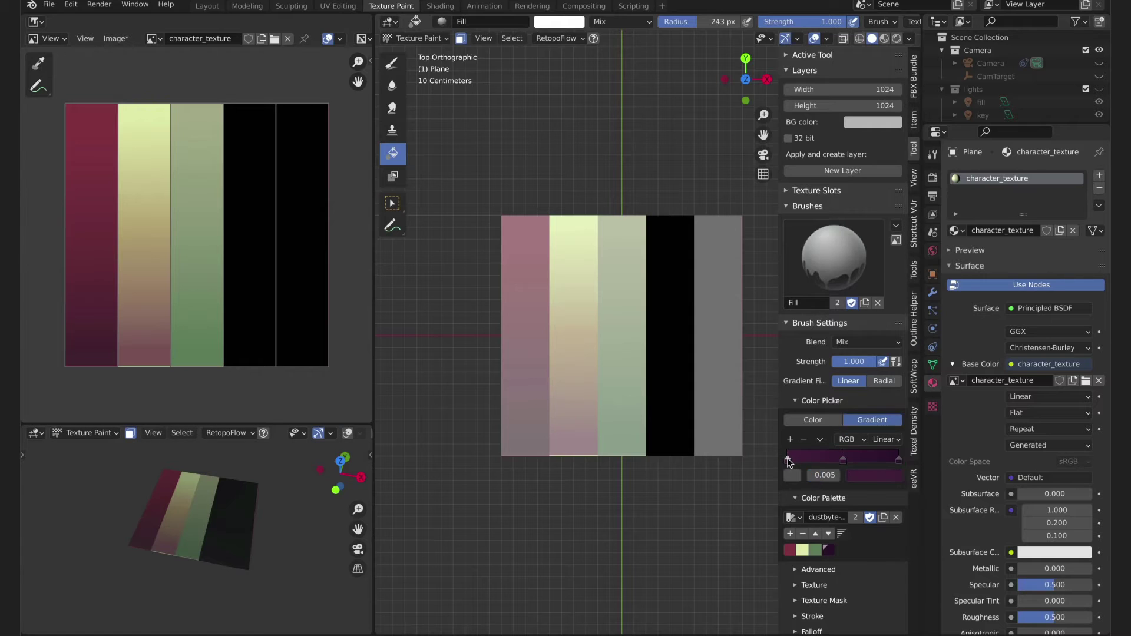
click(875, 474)
drag(880, 445, 898, 443)
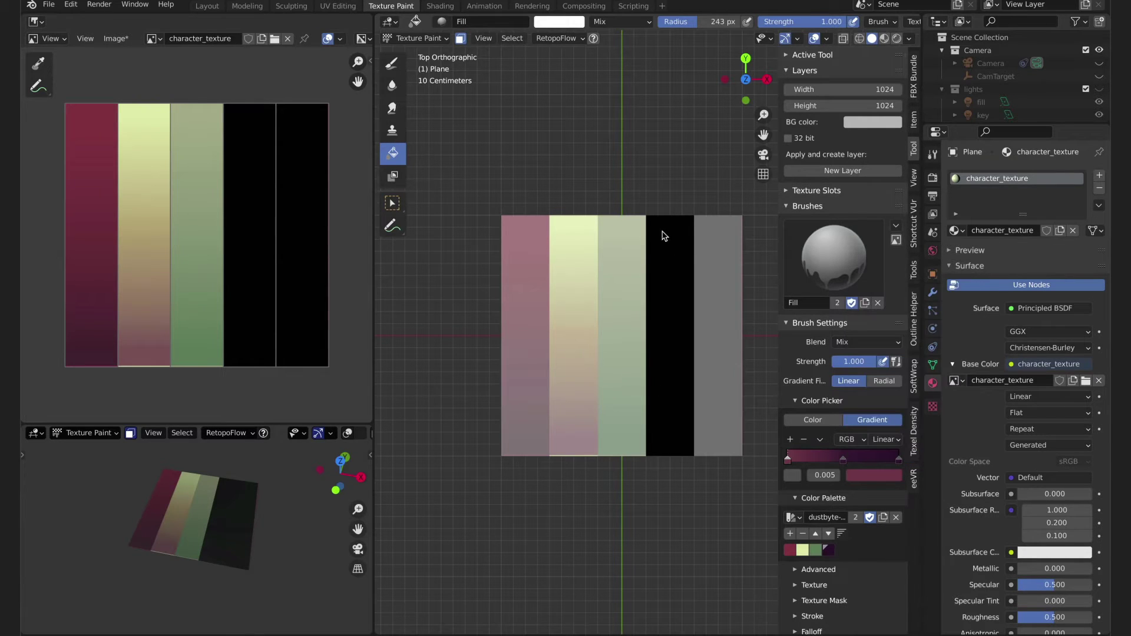
drag(666, 419, 673, 439)
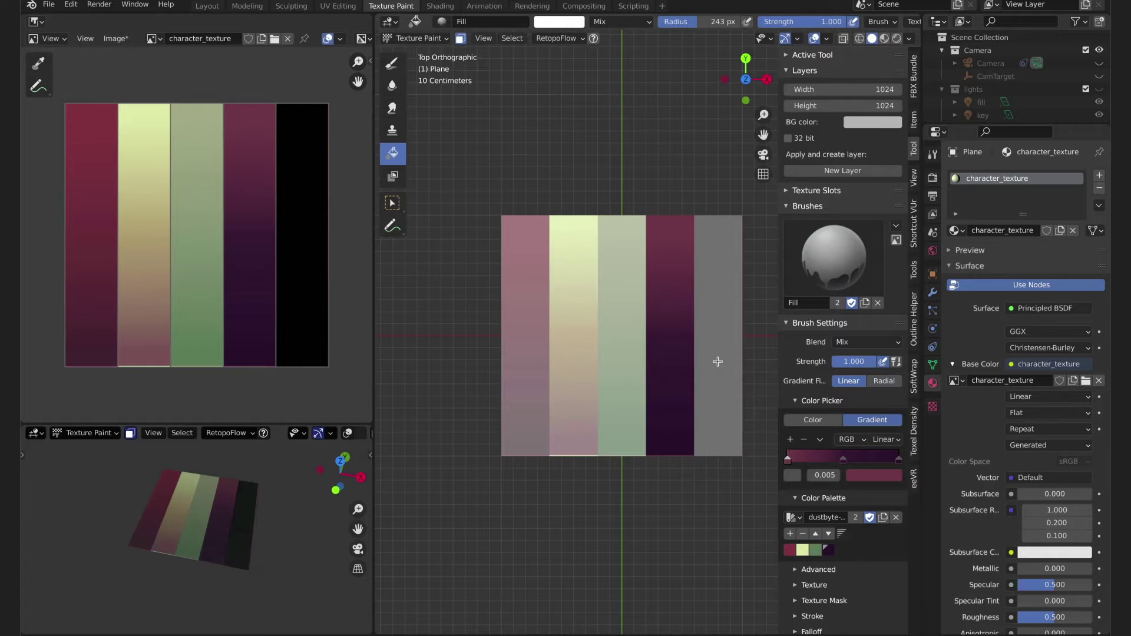
Select the rightmost strip in Edit Mode as the paint mask and delete the gradient's middle and start stops
key(Tab)
key(Tab)
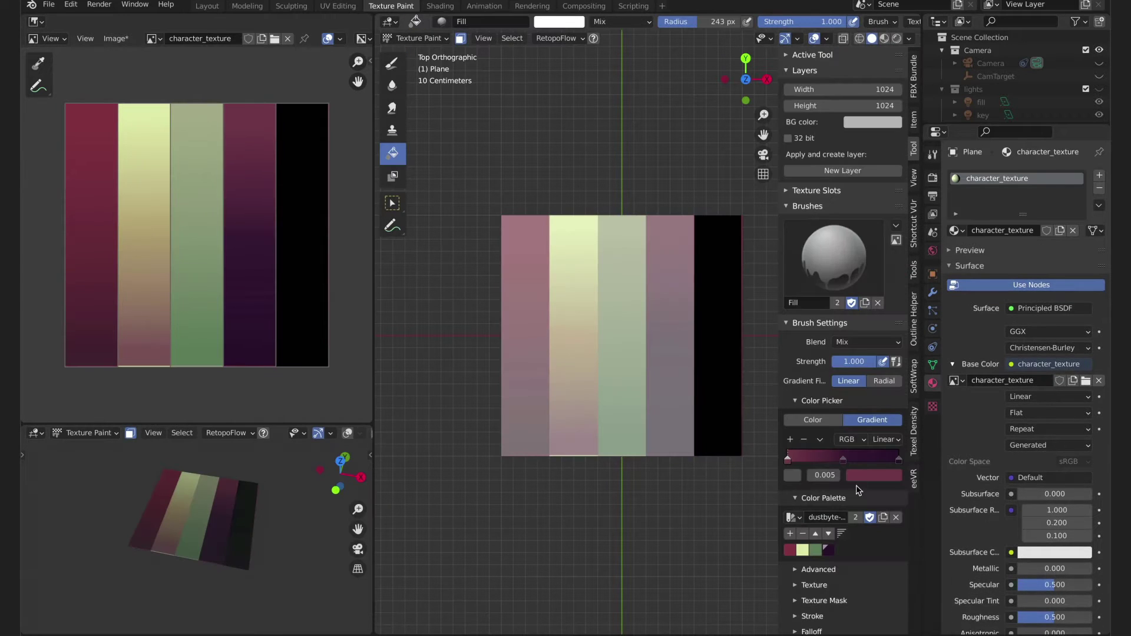
click(843, 459)
click(804, 440)
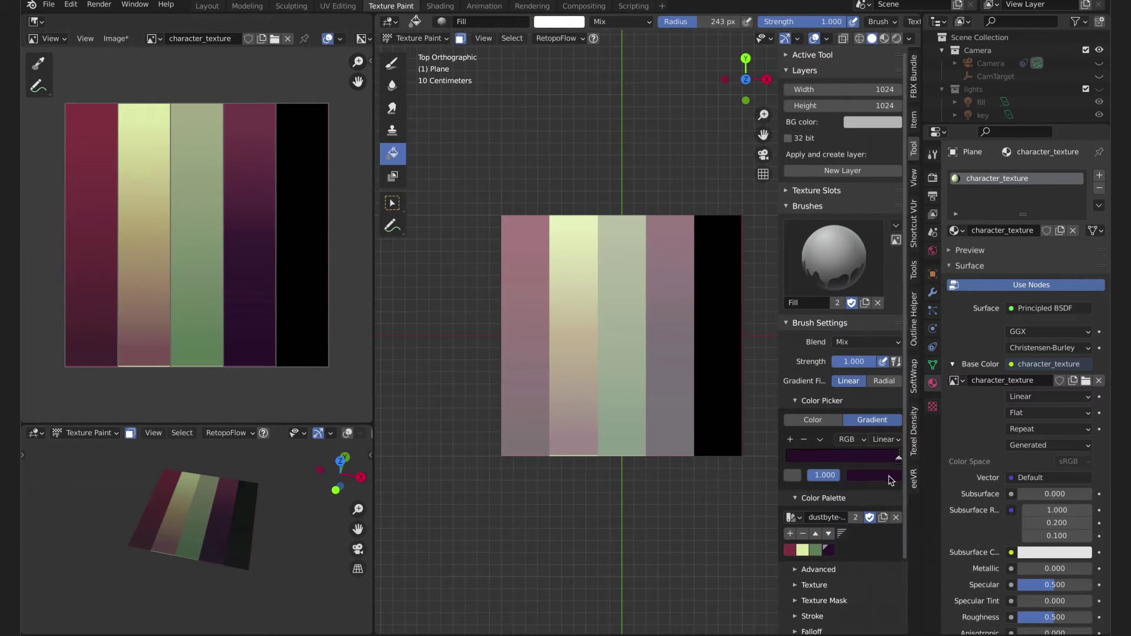
Recolor the remaining gradient stop to a light pink and add a second stop at 0.000
click(874, 475)
drag(960, 375, 958, 289)
drag(909, 349, 898, 346)
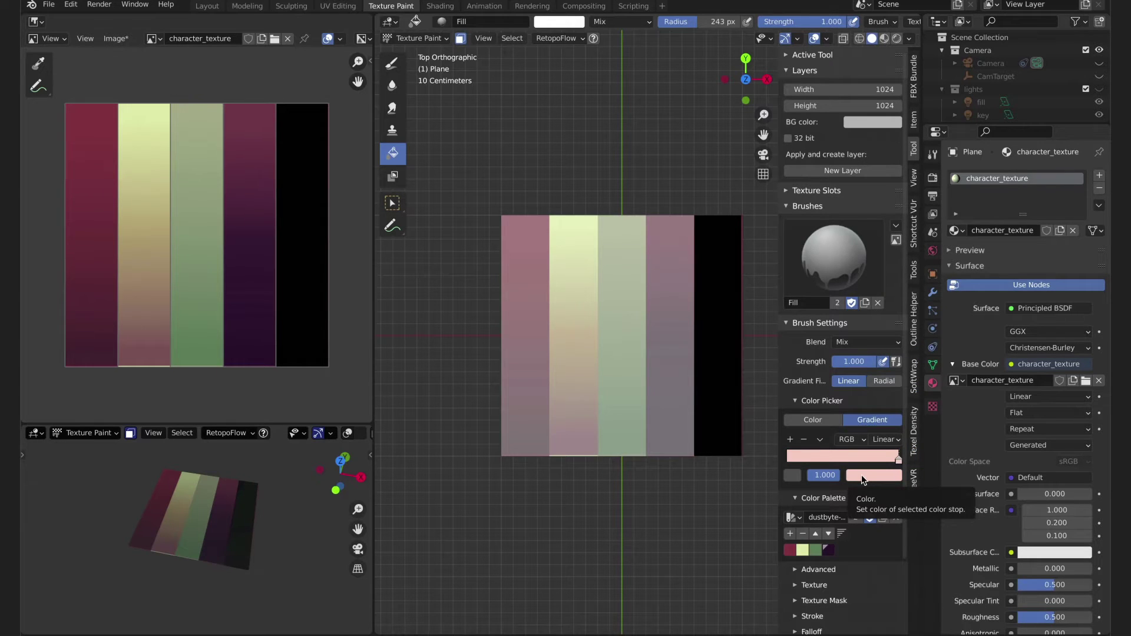
click(791, 440)
Set the gradient's end stop to a muted red with H 0.027, S 0.507 and V 0.657
click(898, 459)
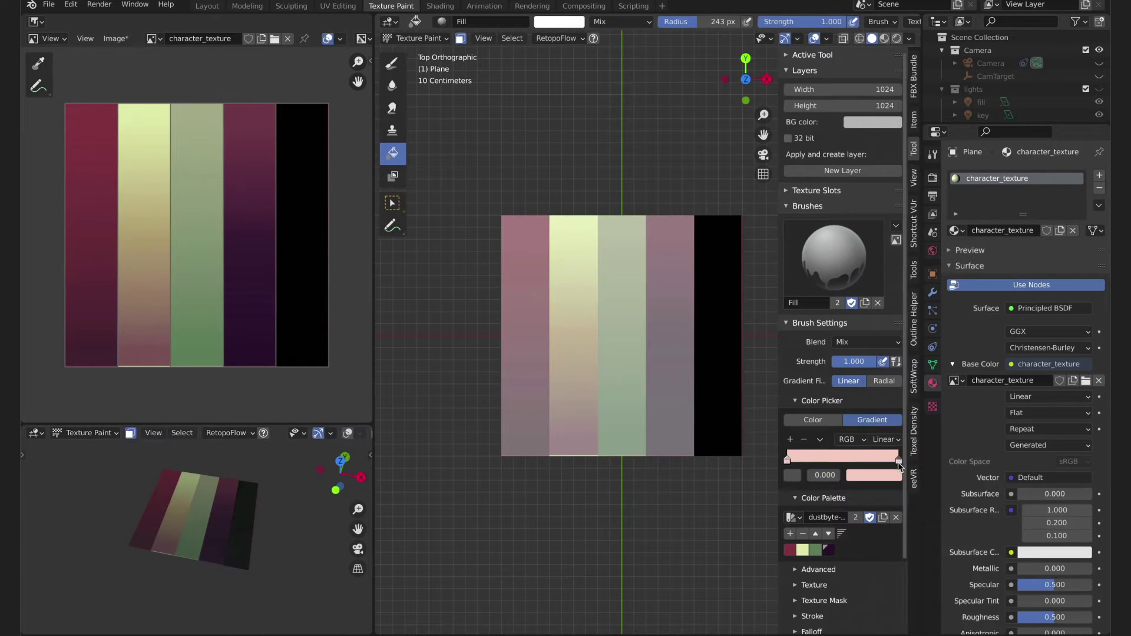
click(874, 475)
drag(901, 347, 897, 357)
drag(928, 443, 895, 443)
drag(896, 360, 896, 363)
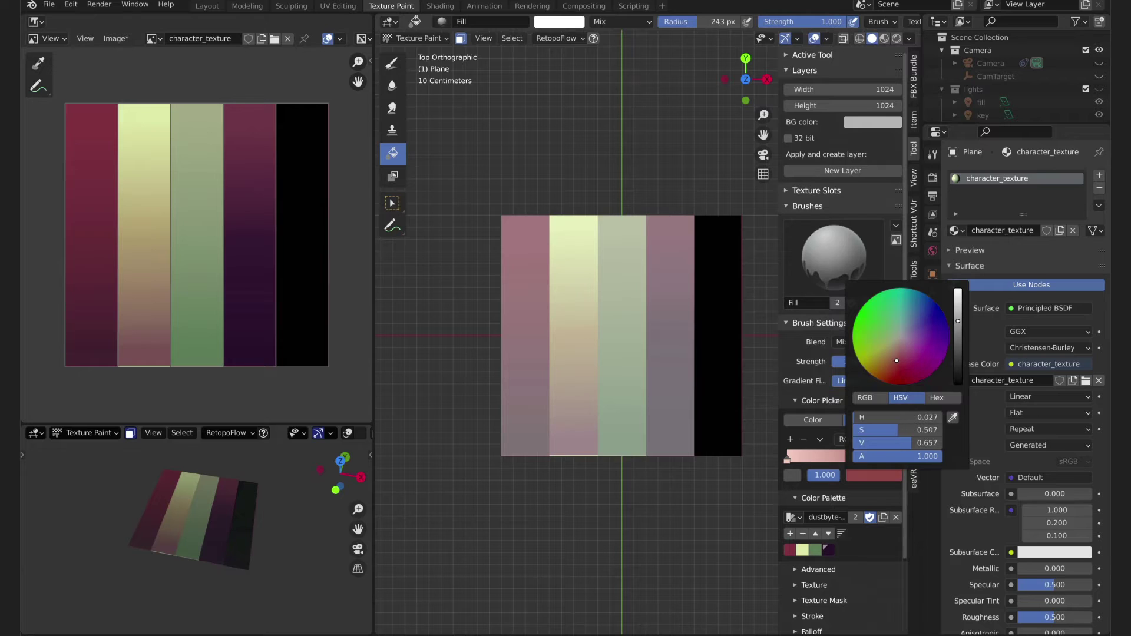
Add a middle gradient stop, move it to 0.457 and recolor it to an orange tan
ctrl+click(839, 460)
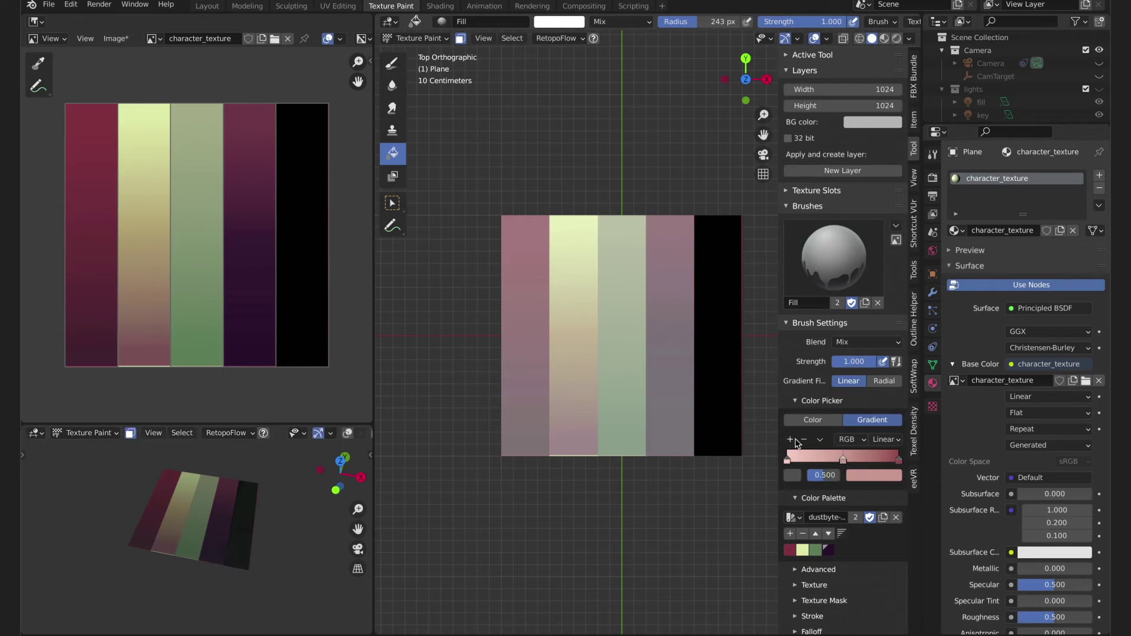
click(878, 481)
drag(898, 350, 892, 352)
drag(843, 460, 838, 460)
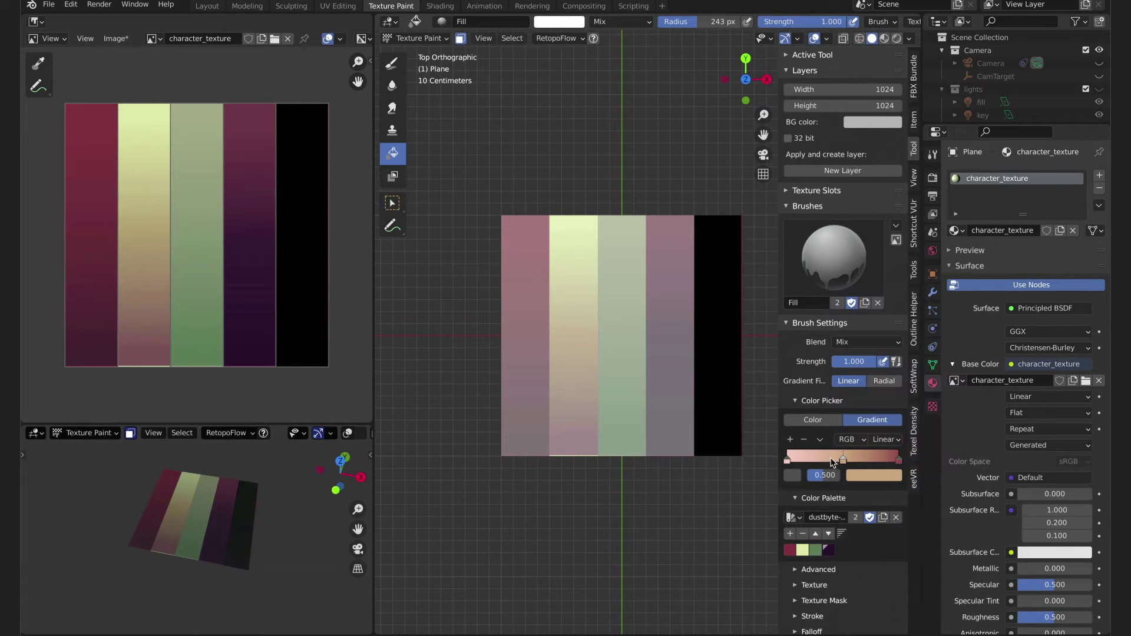
click(875, 475)
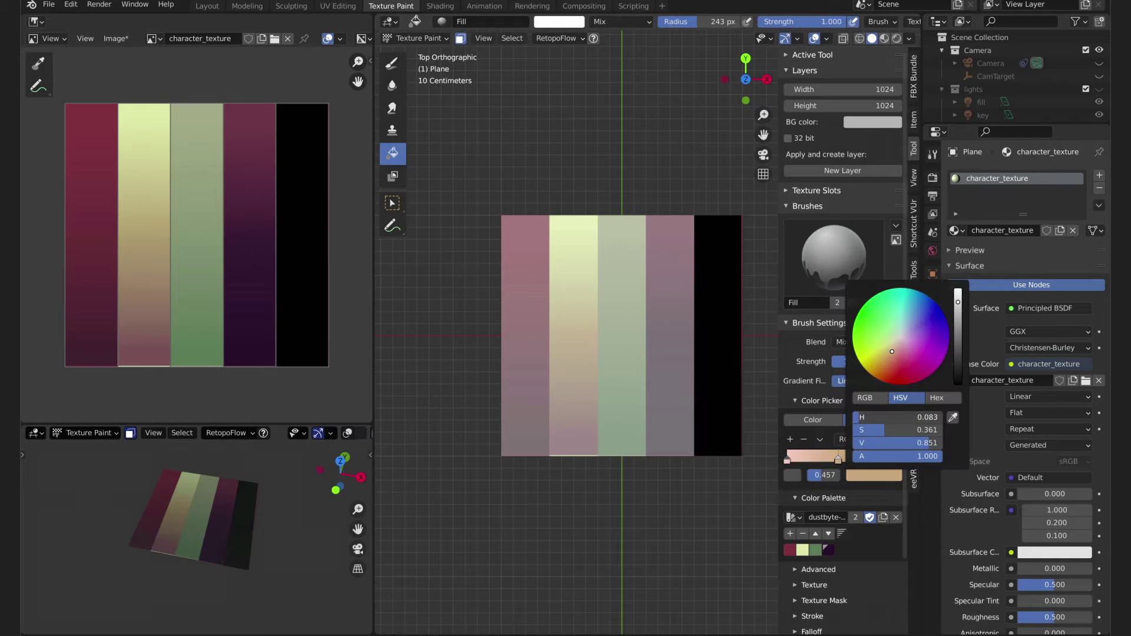
drag(884, 417, 872, 418)
Recolor the gradient's start stop to a pale peach and fill the rightmost strip from top to bottom
click(787, 461)
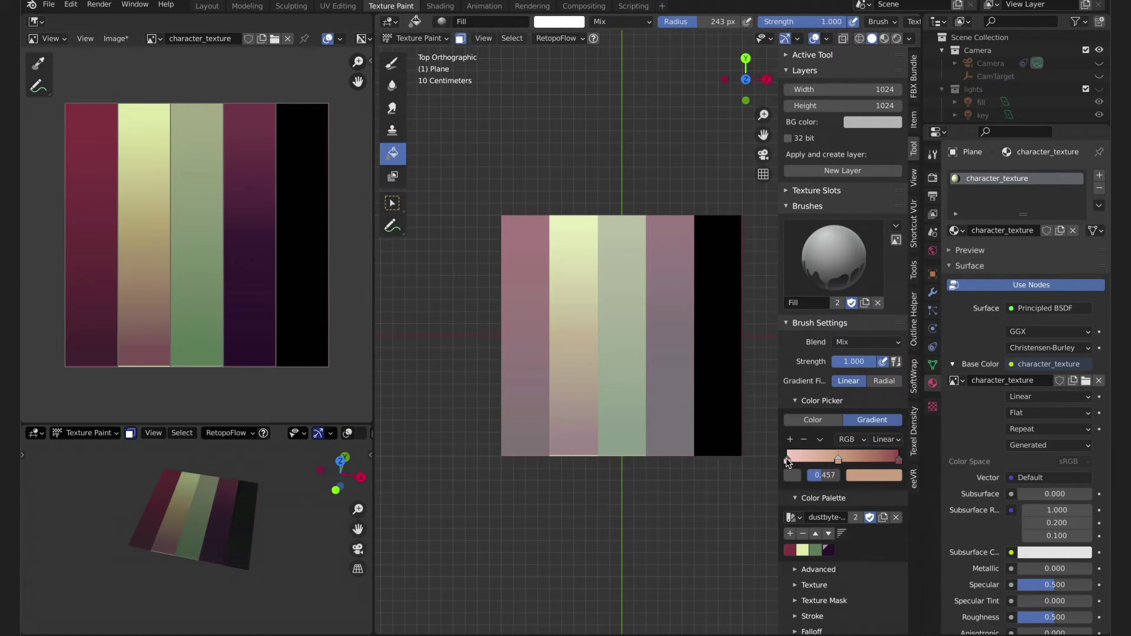
click(875, 475)
drag(884, 417, 889, 417)
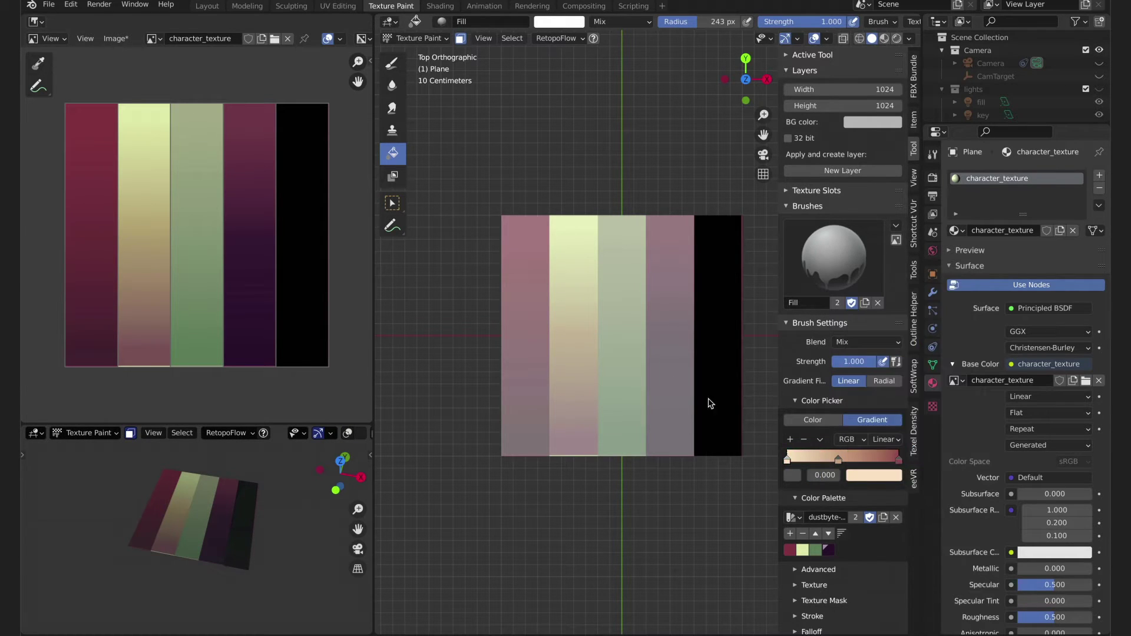
drag(719, 237, 720, 443)
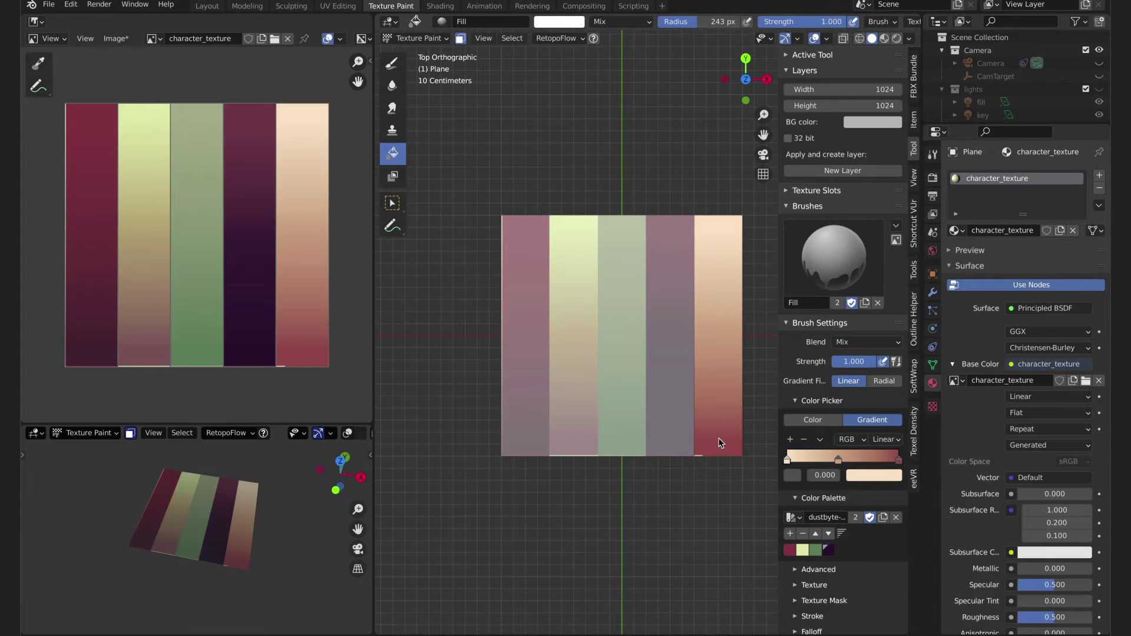
drag(717, 254, 720, 436)
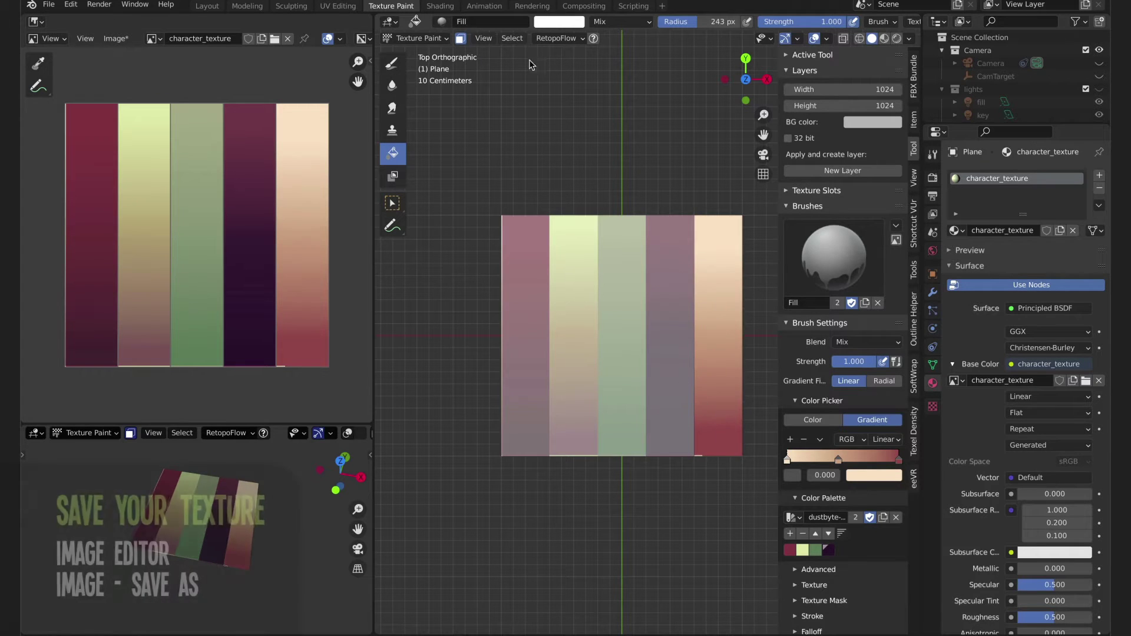
key(m)
shift+middle_drag(604, 276, 585, 276)
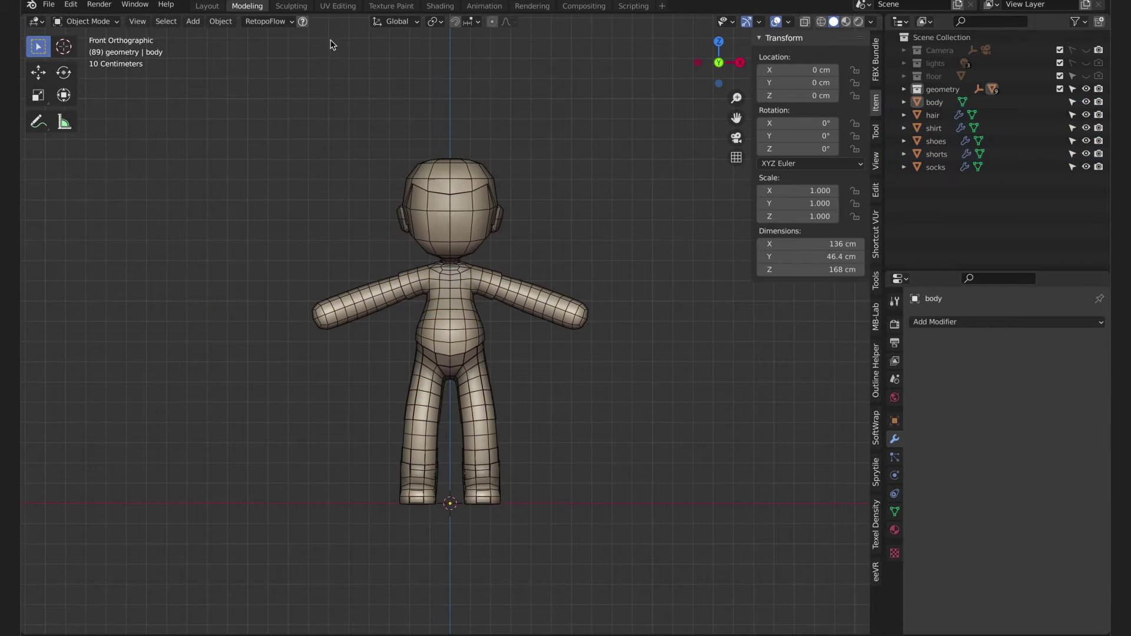
Switch the character scene to the UV Editing workspace and select the shirt, showing its transform properties
click(337, 6)
middle_drag(590, 330, 638, 341)
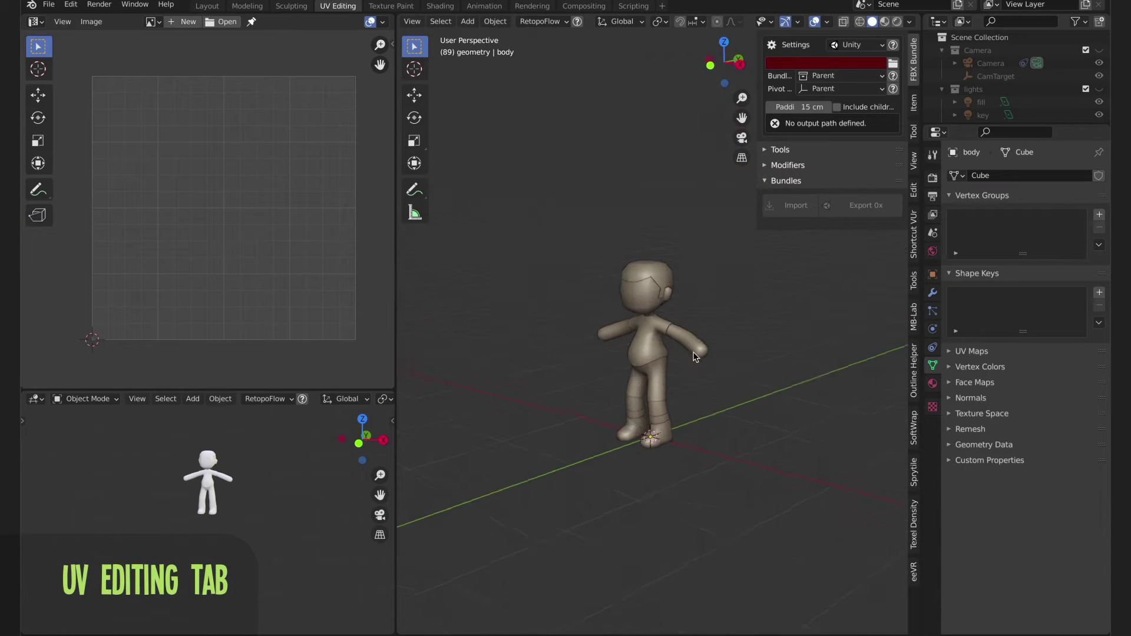
click(637, 341)
click(915, 106)
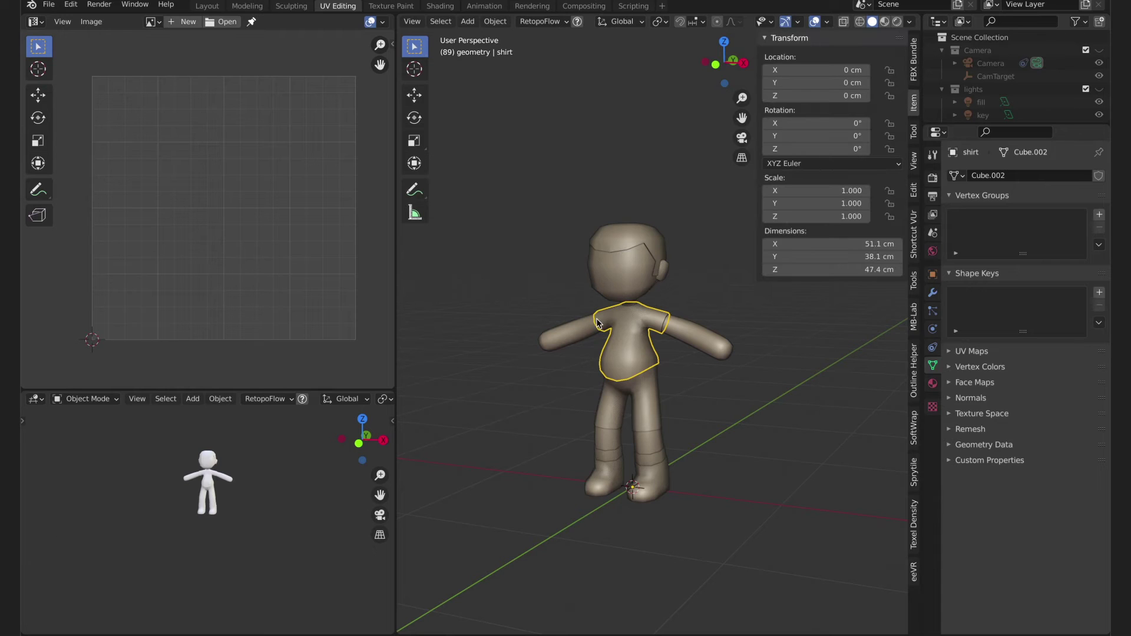
Create a new material on the shirt and name it character
click(933, 384)
click(1009, 231)
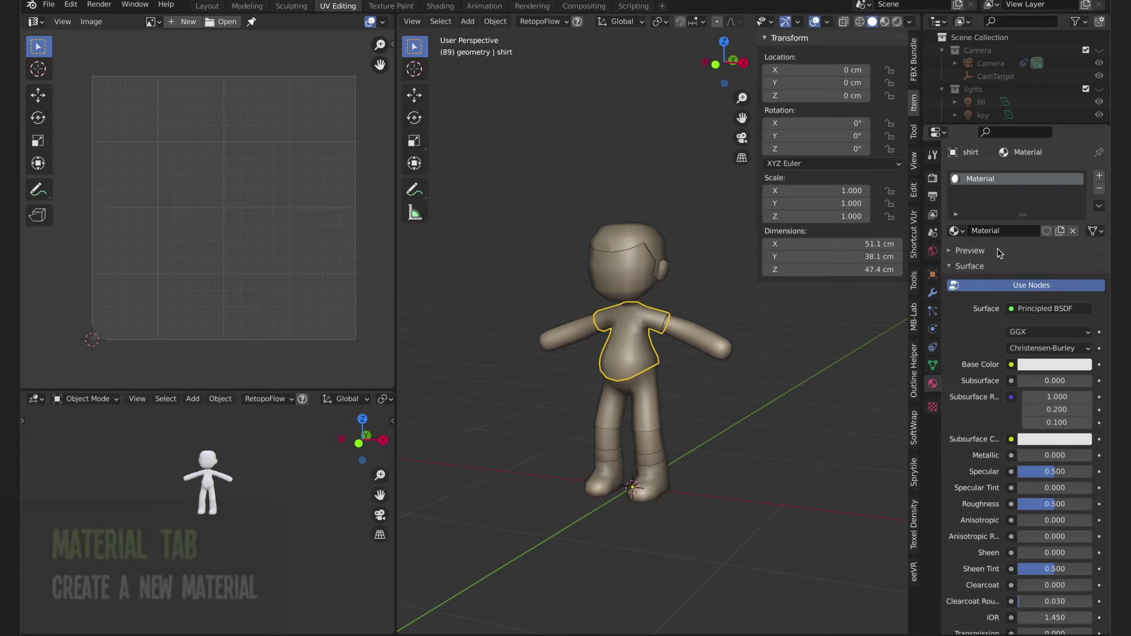
double_click(1010, 231)
text(character)
key(Return)
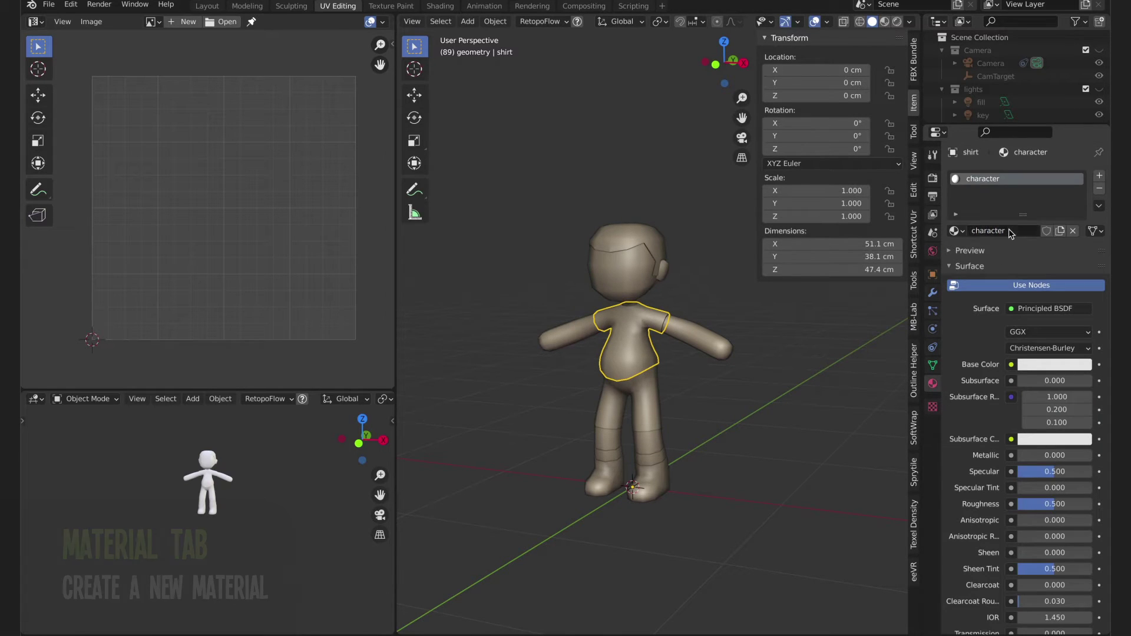
Select all character pieces and link the shirt's material to them, leaving only the shirt selected
key(a)
key(ctrl+l)
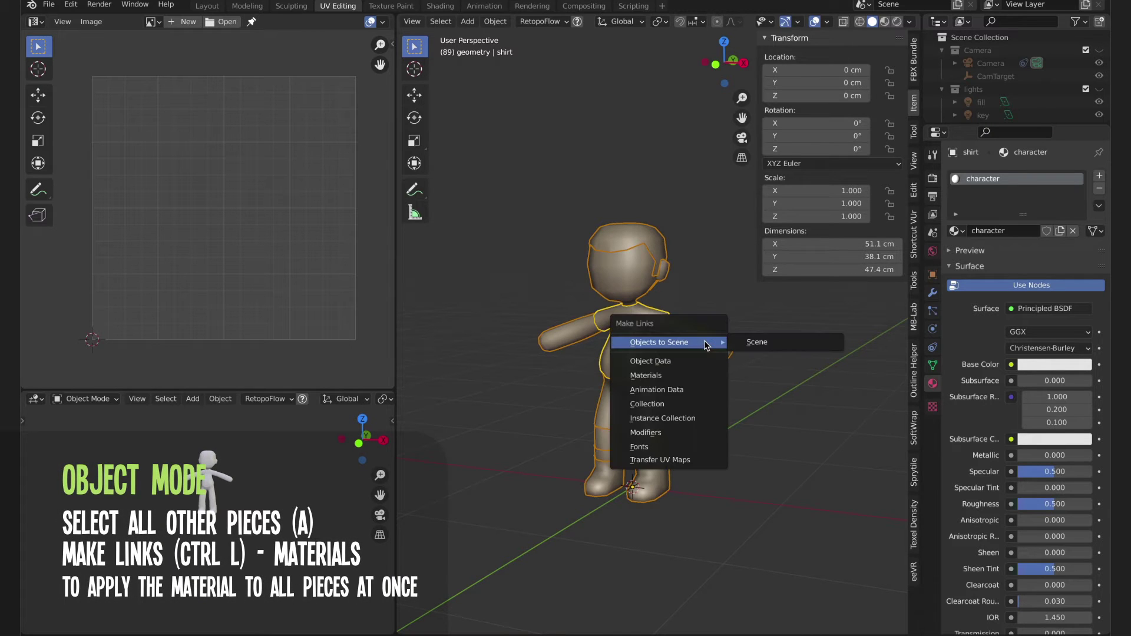
click(705, 374)
click(695, 354)
click(646, 330)
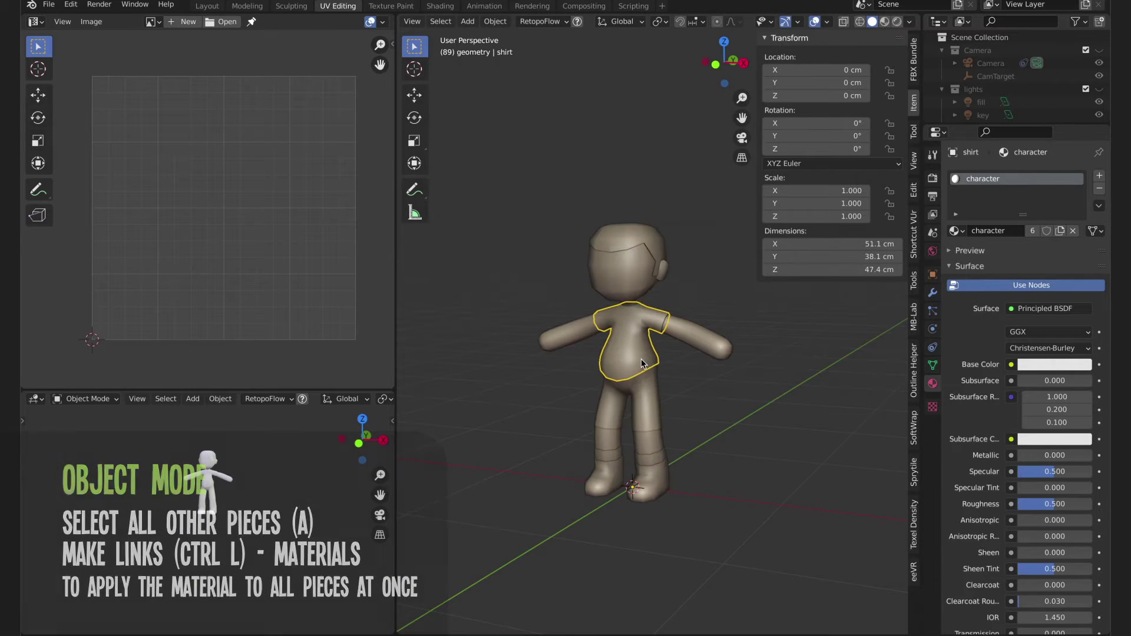
Load character_texture.png as an image texture into the material's base color and display it in the UV editor
click(1011, 365)
click(744, 451)
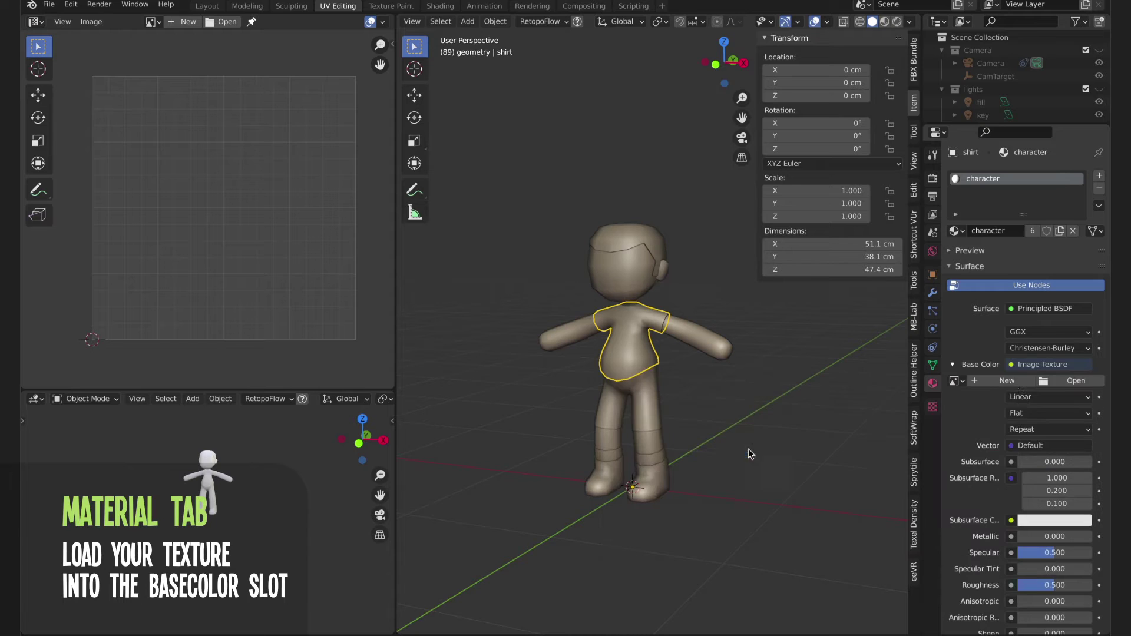
click(1064, 381)
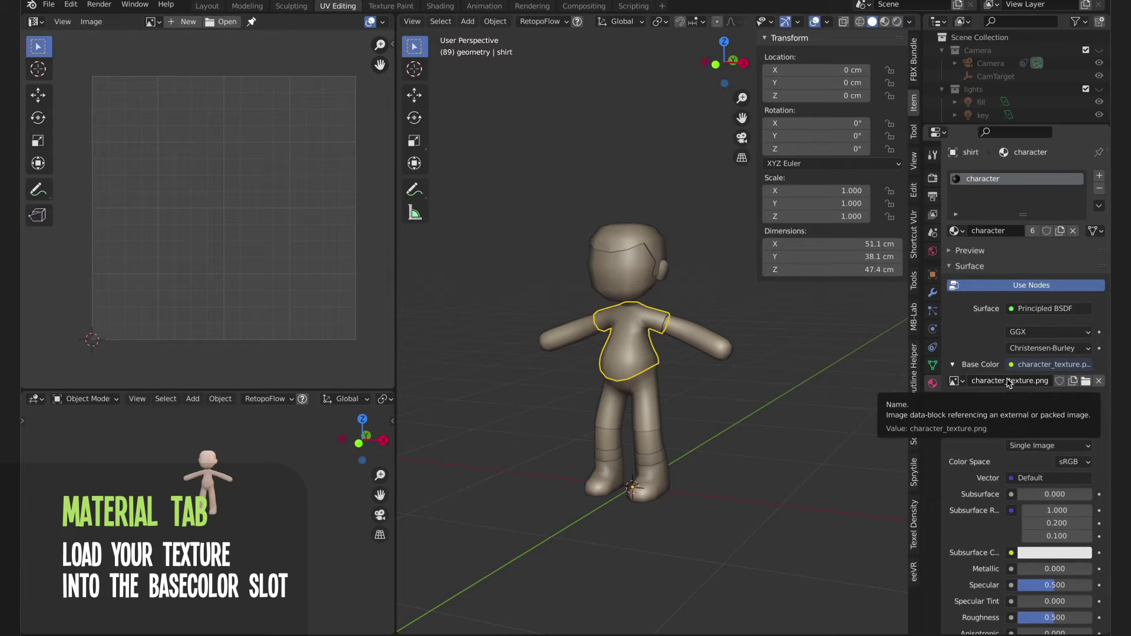
click(152, 22)
click(179, 39)
scroll(226, 277, down, 3)
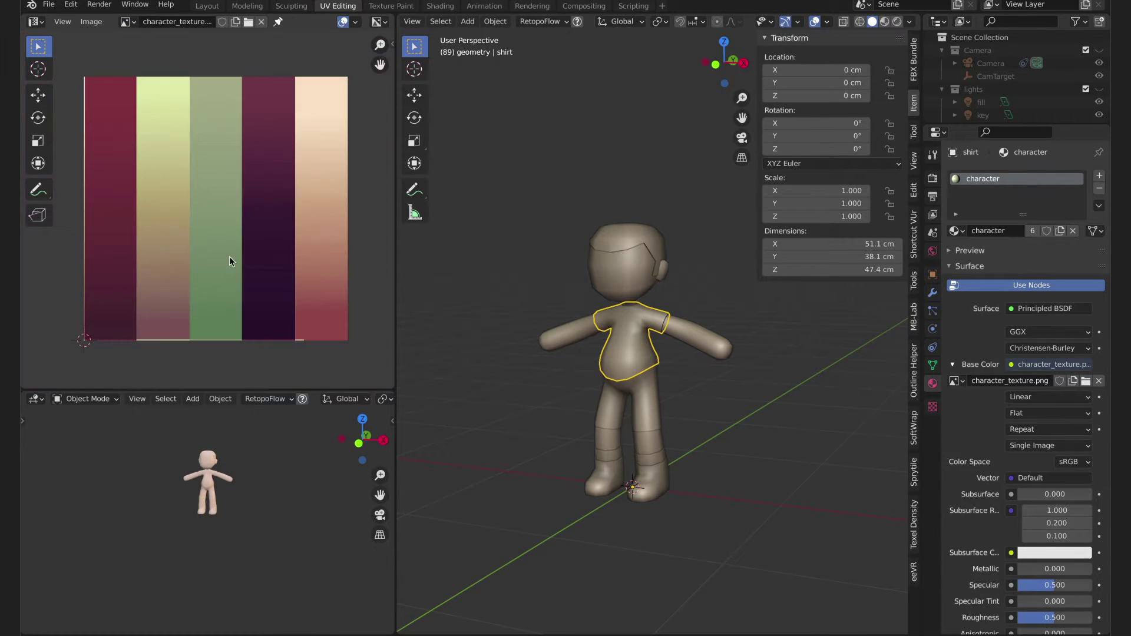
middle_drag(238, 199, 234, 207)
Select all of the body's geometry in Edit Mode and project its UVs from the front view
click(715, 65)
click(621, 276)
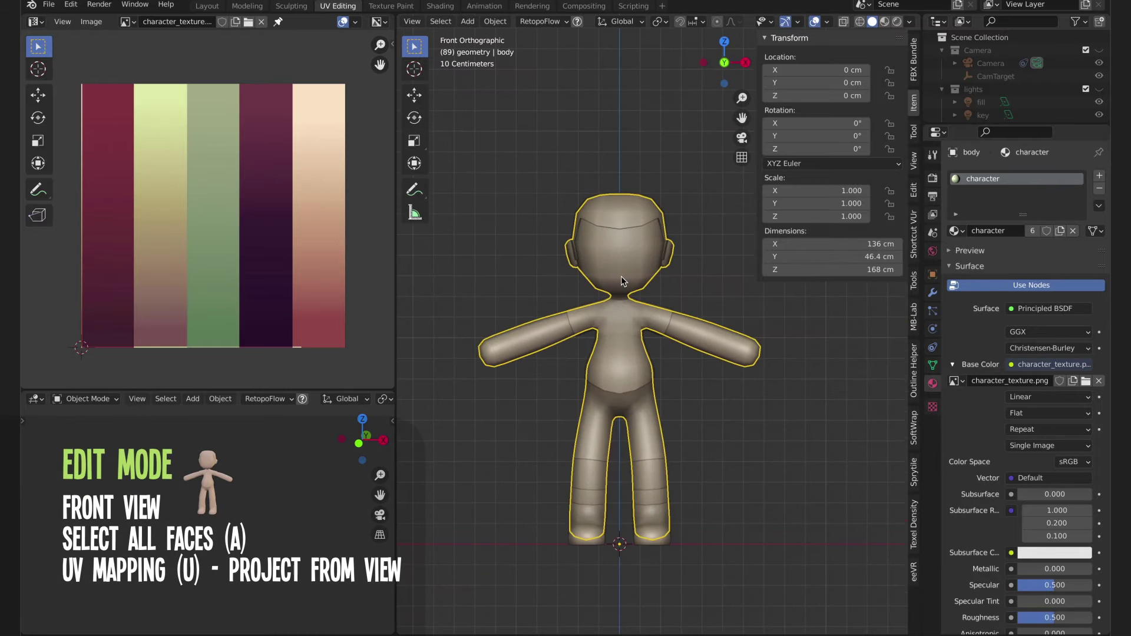
key(Tab)
key(a)
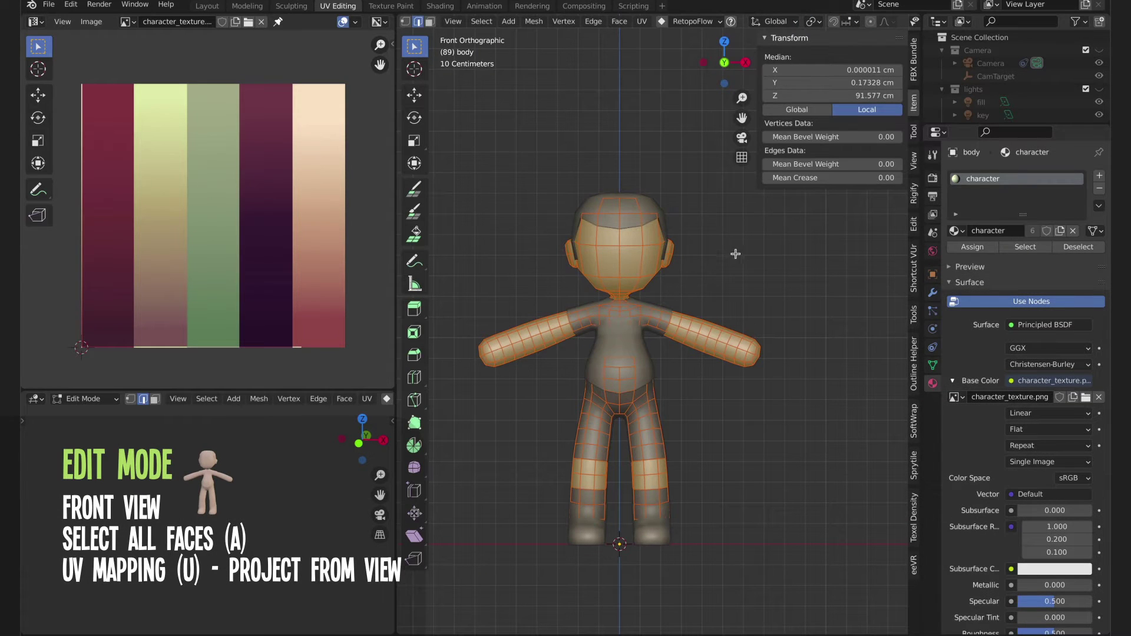
key(u)
click(677, 349)
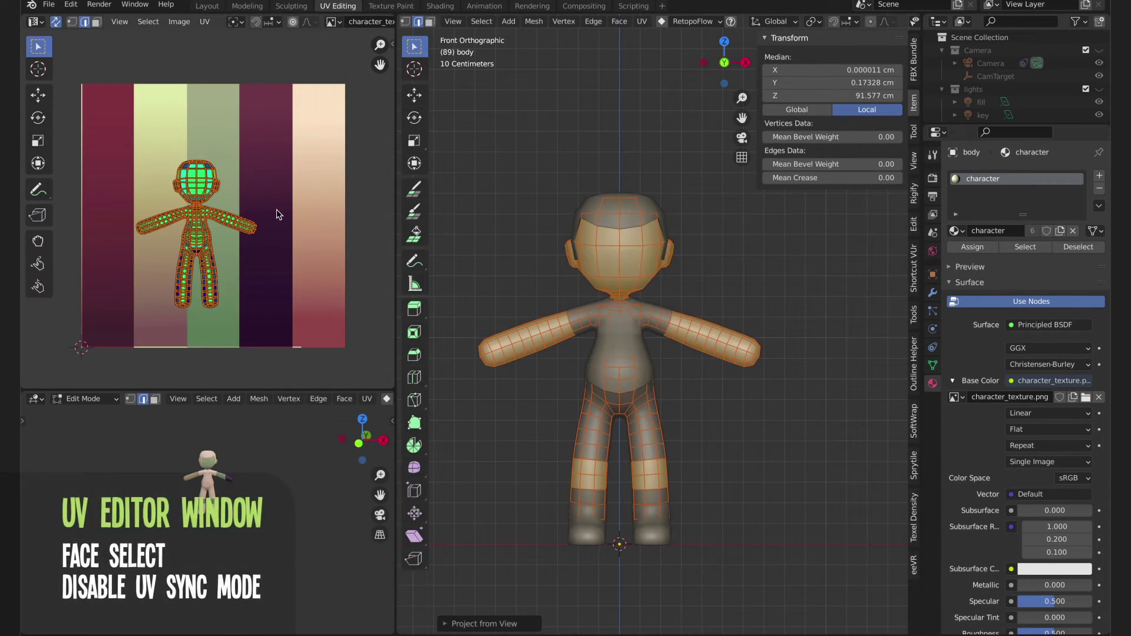
Switch to face selection and disable UV sync selection, with the character framed closer in the small preview viewport
click(96, 22)
click(56, 21)
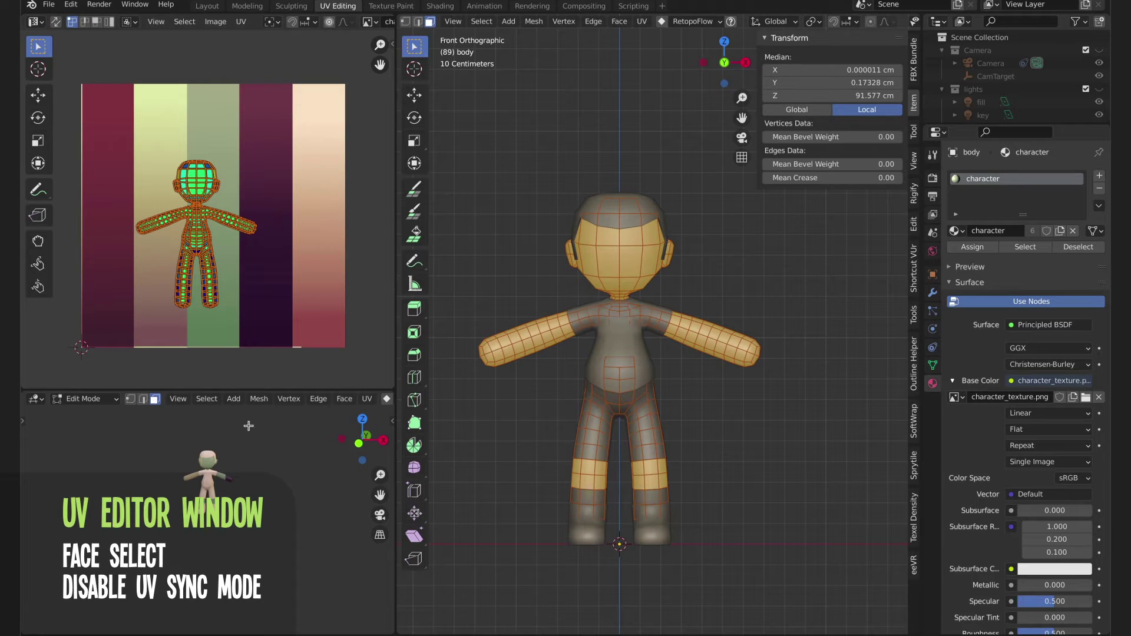
scroll(248, 425, up, 6)
scroll(206, 399, down, 3)
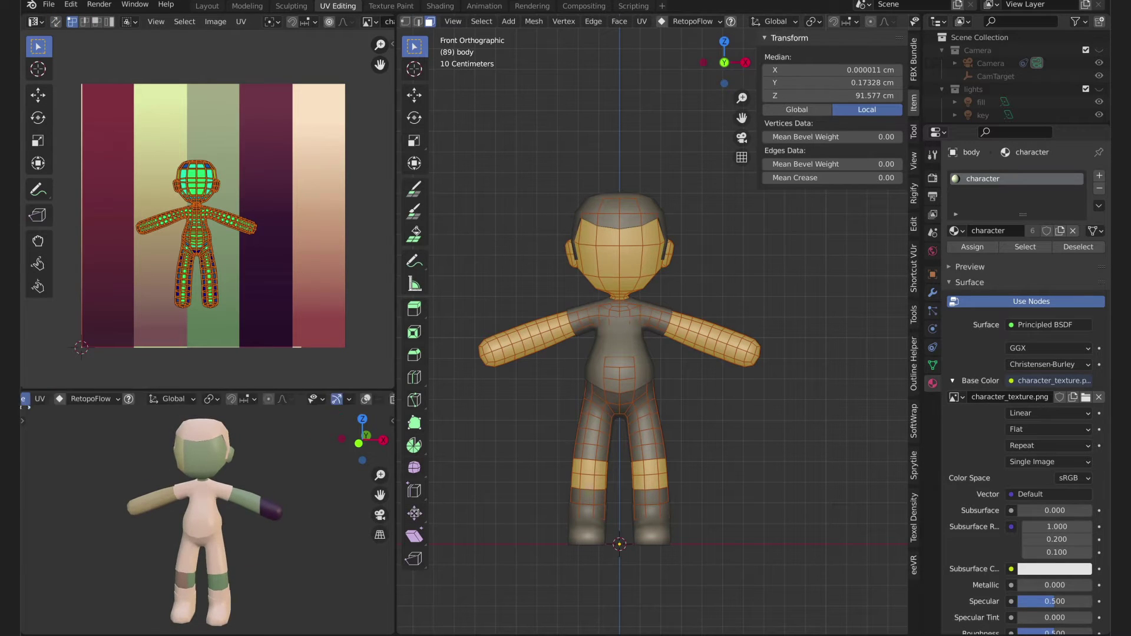
scroll(351, 400, down, 3)
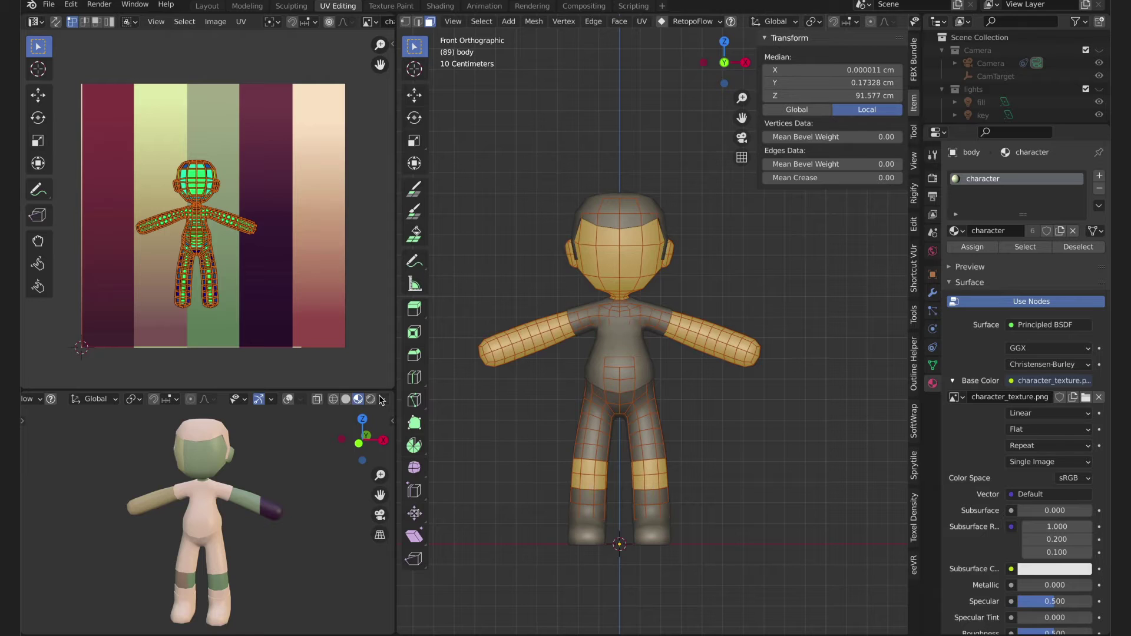
Scale the body UVs down along X to a thin sliver and move them onto the peach skin strip
key(s)
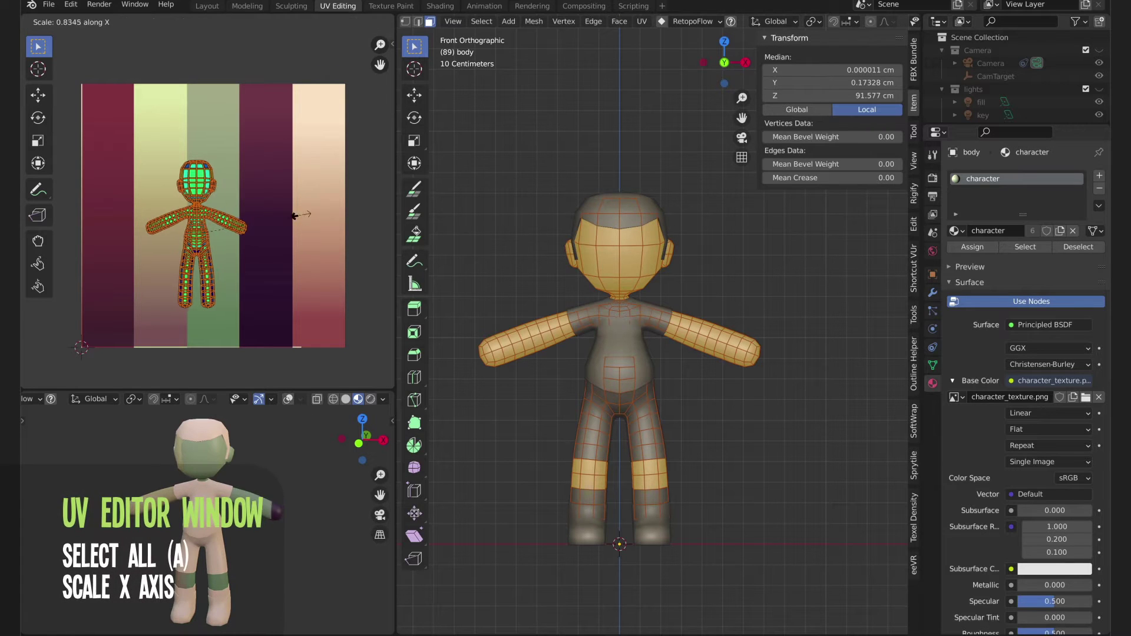
key(x)
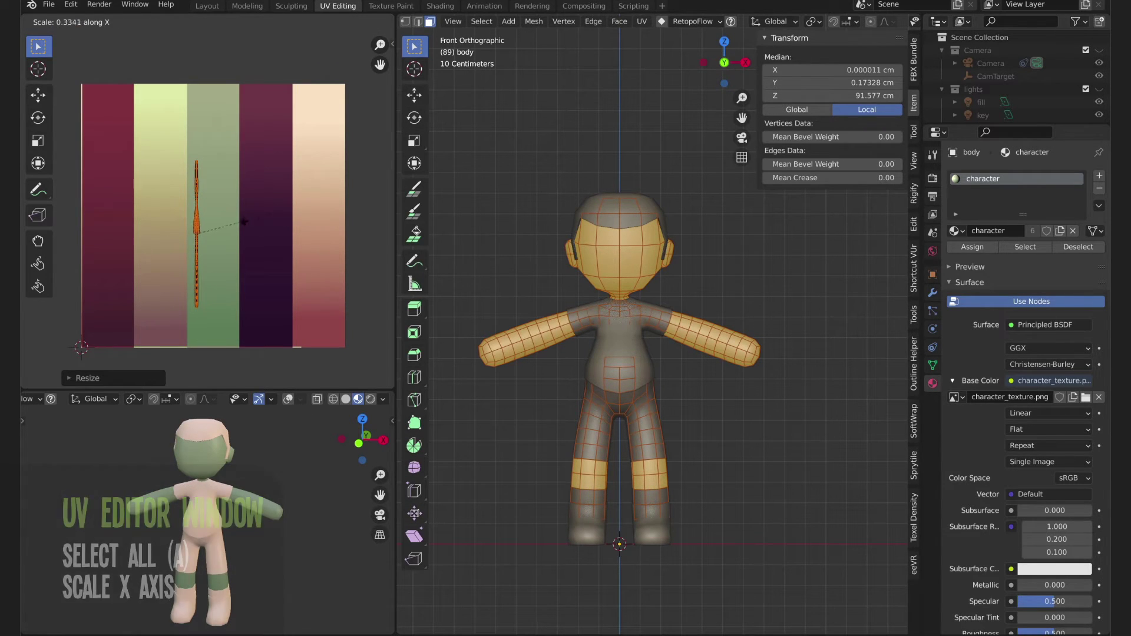
click(240, 222)
key(g)
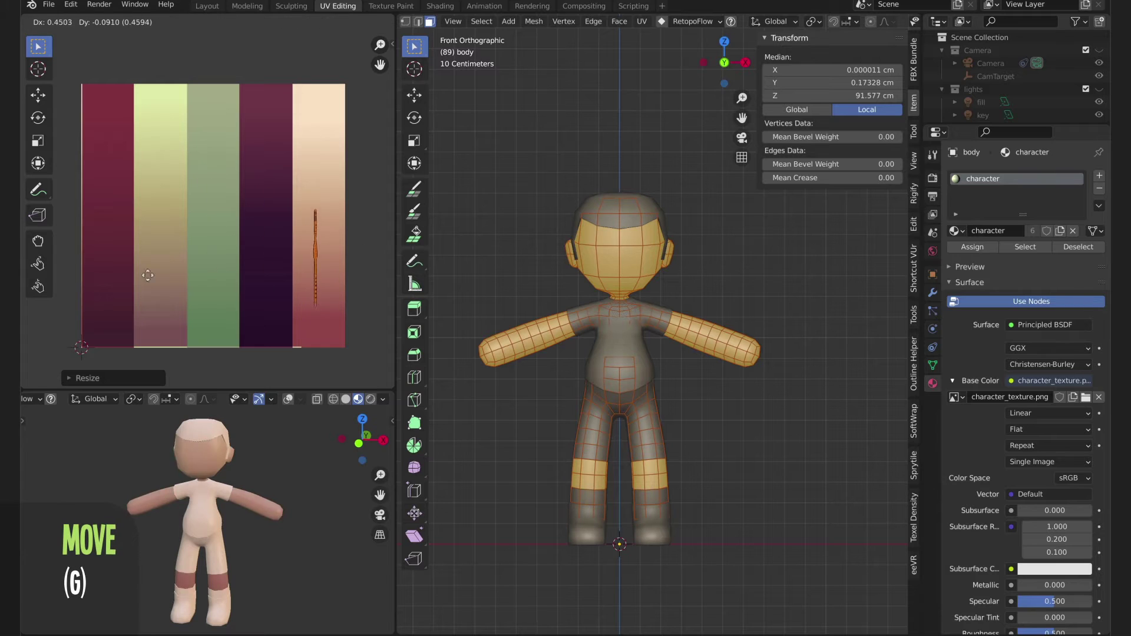
click(379, 245)
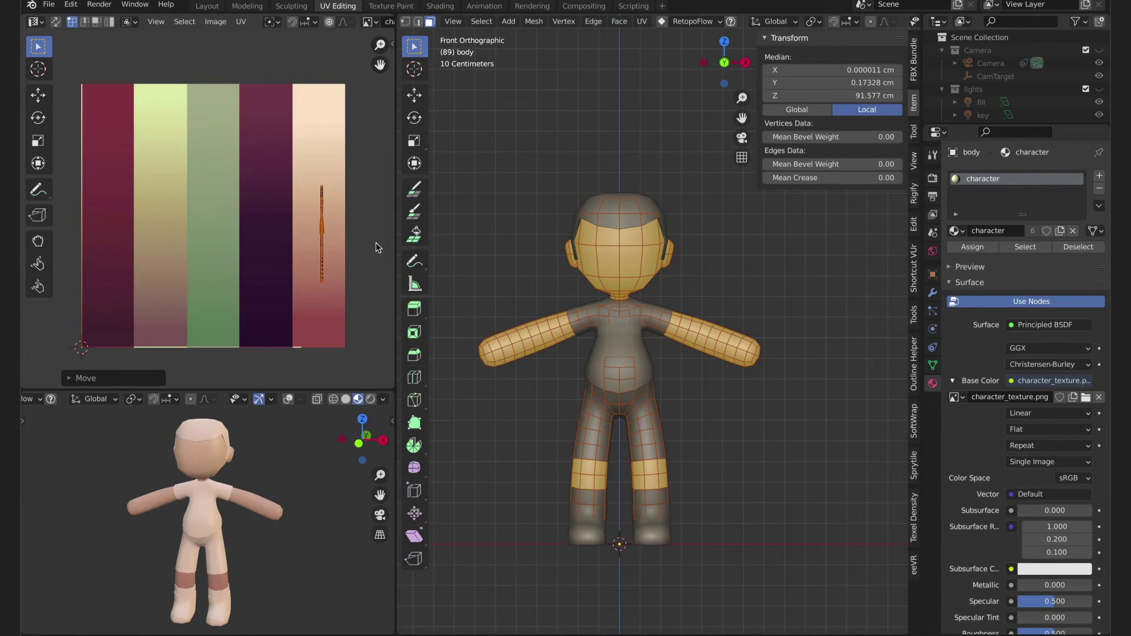
Rescale the body UVs and reposition them in the lower half of the peach skin strip
key(s)
click(347, 256)
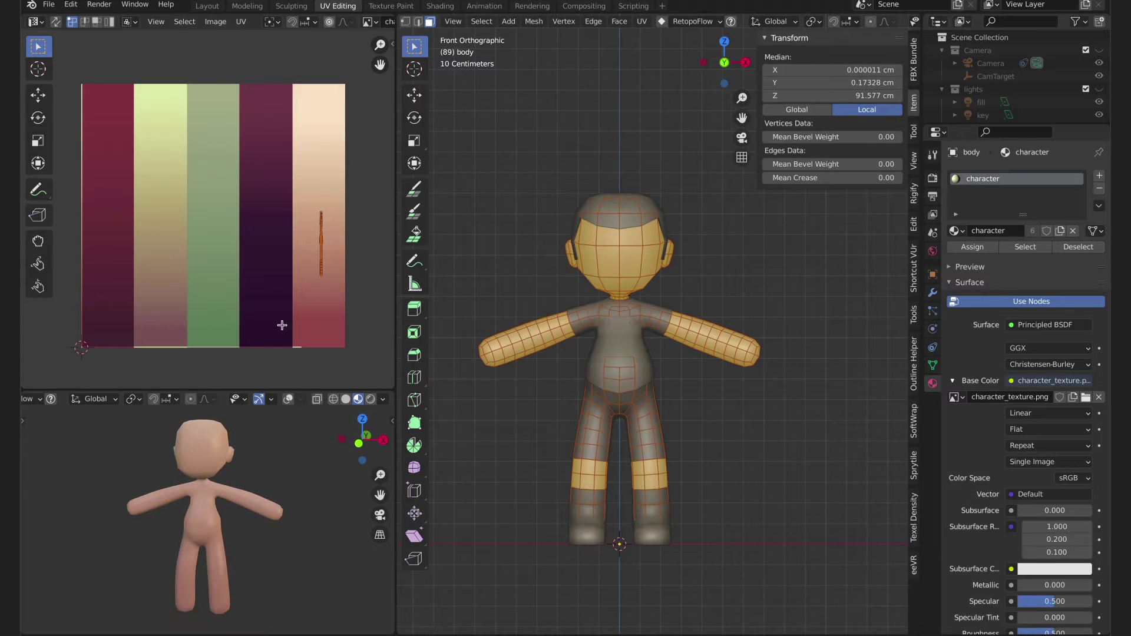
key(g)
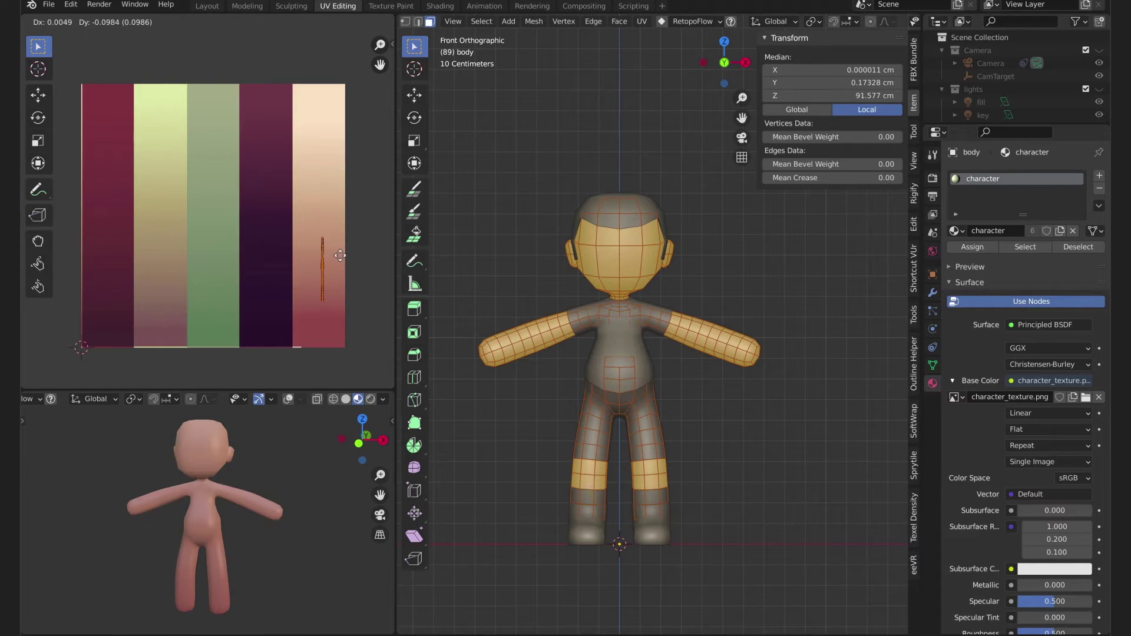
click(342, 259)
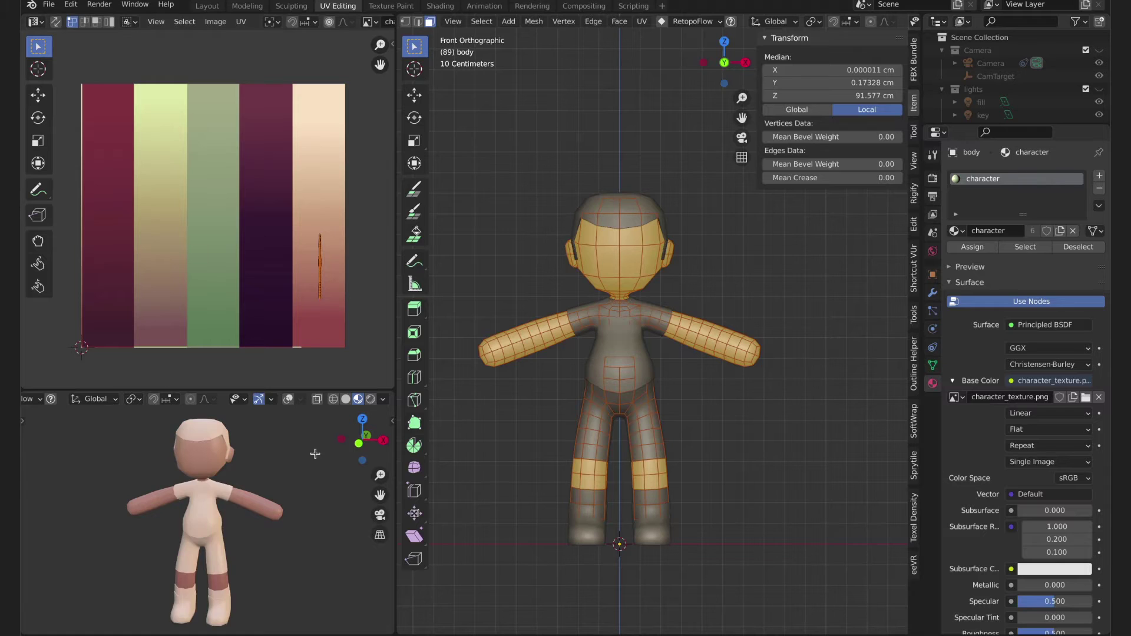
Select the hair and convert it to a mesh to apply its Mirror and Solidify modifiers
key(Tab)
click(639, 211)
key(Tab)
key(a)
middle_drag(640, 213, 606, 242)
key(Tab)
click(932, 293)
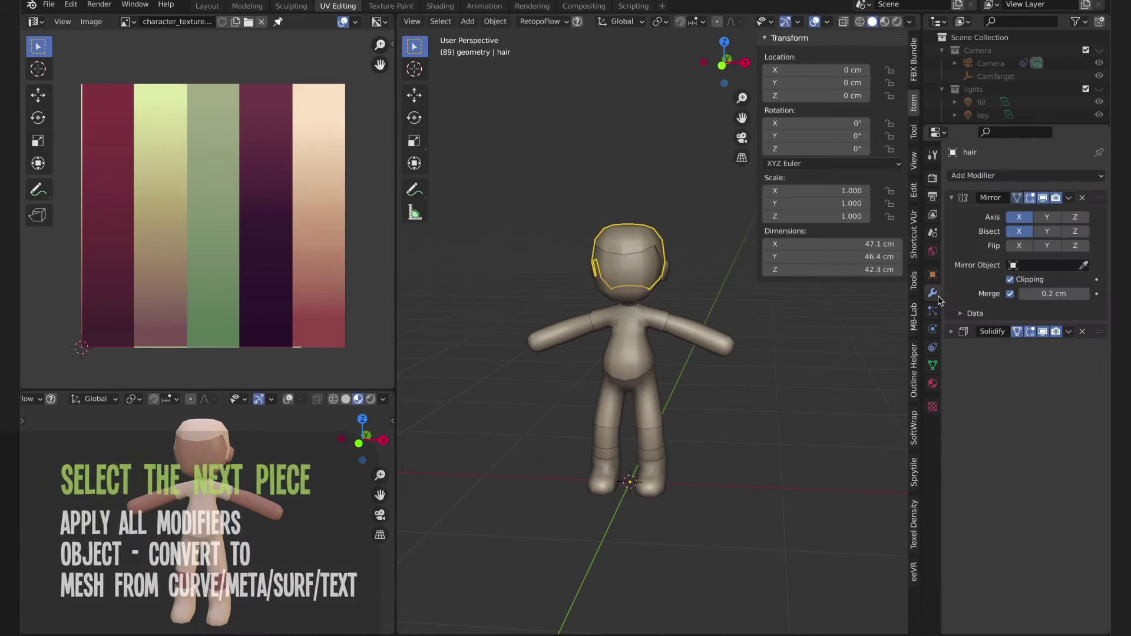
click(952, 198)
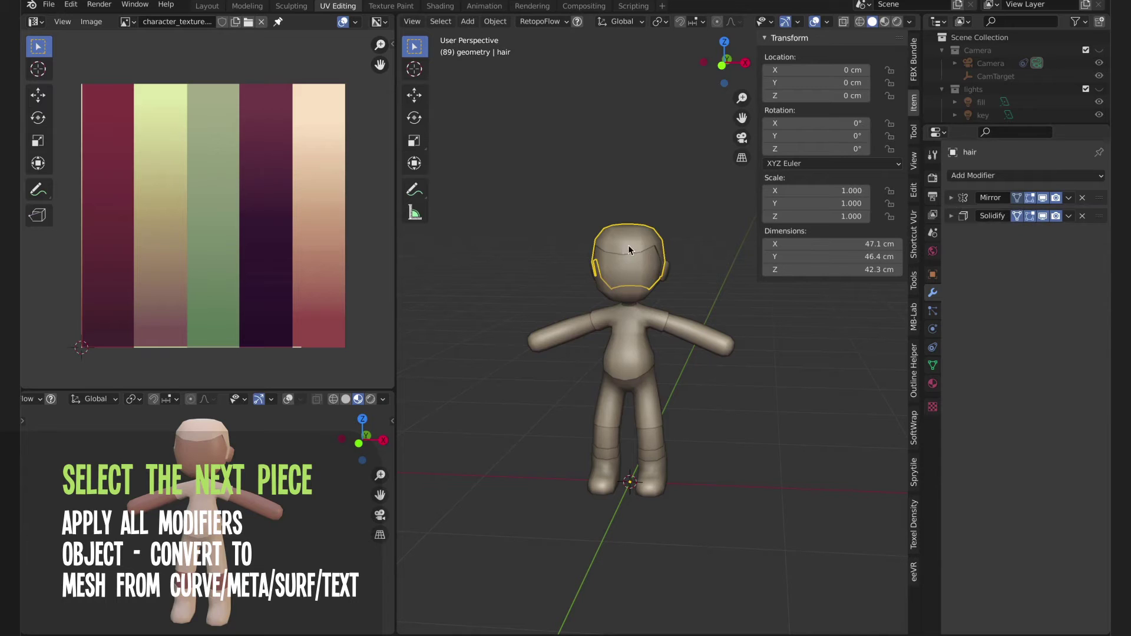
right_click(624, 277)
click(622, 292)
Select all of the hair's geometry in Edit Mode and project its UVs from the front view
scroll(623, 239, up, 3)
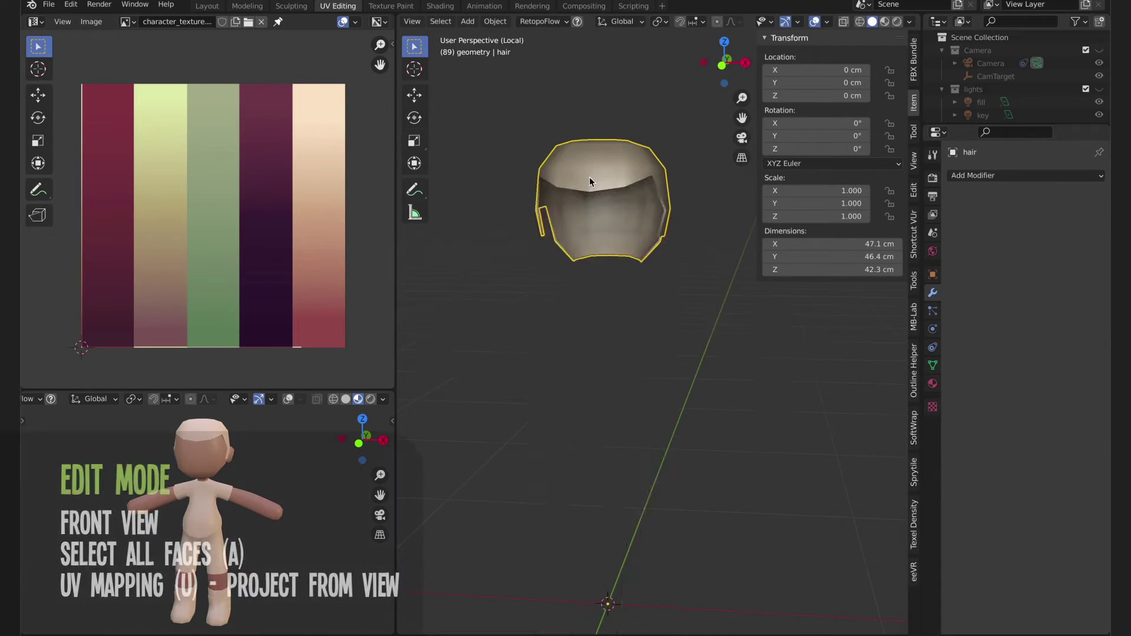
key(Tab)
key(a)
key(KP_1)
key(u)
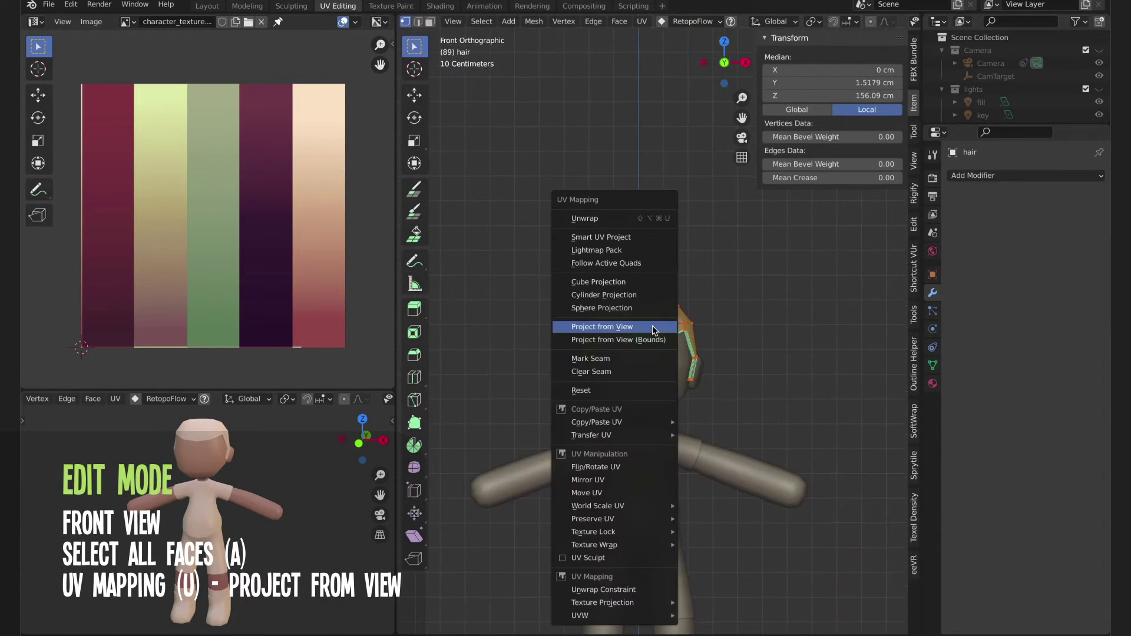
click(652, 325)
Scale the hair UVs down and narrow them along X to a thin sliver
key(s)
click(295, 237)
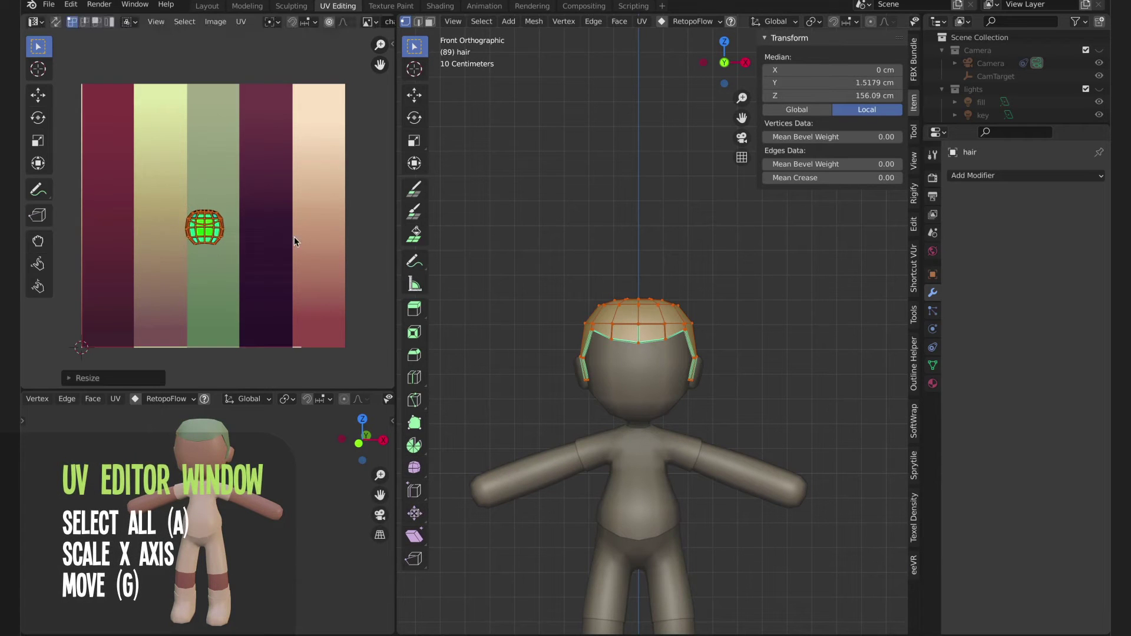
key(s)
key(x)
click(283, 233)
Move the hair UVs onto the dark red strip, stretch them vertically and slim them further
key(g)
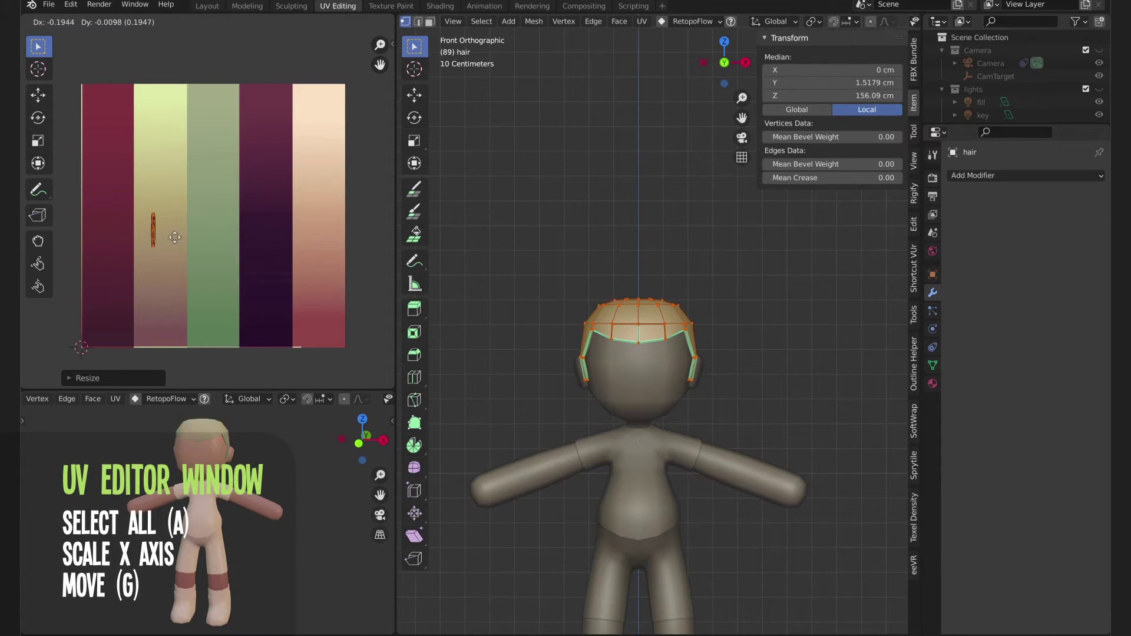
click(171, 265)
key(s)
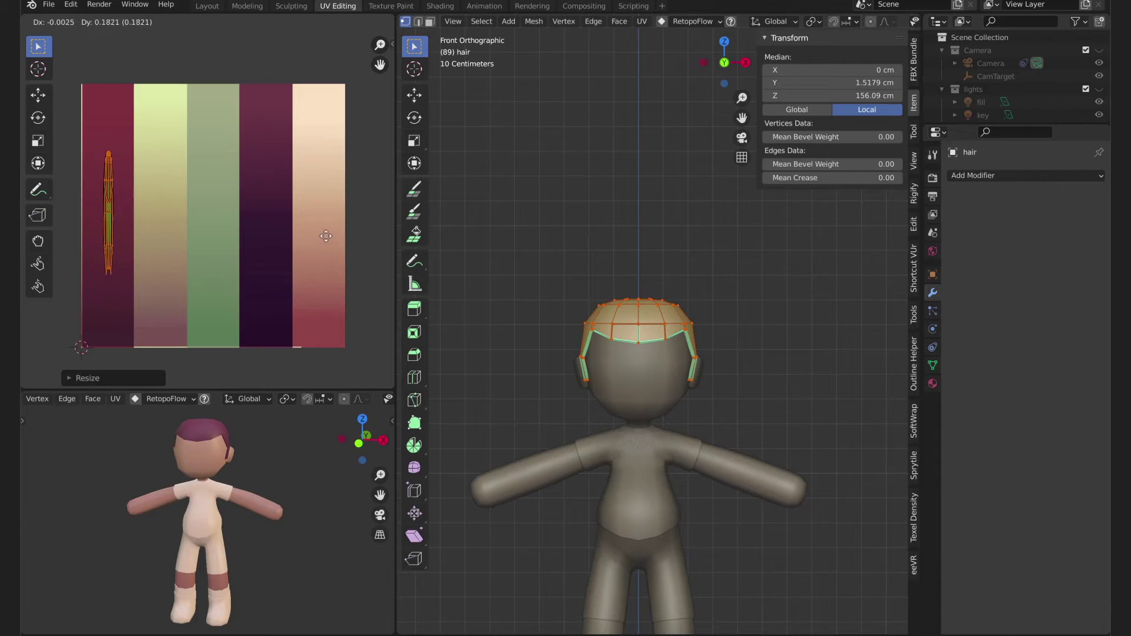
click(187, 298)
key(s)
click(169, 212)
middle_drag(233, 434, 194, 436)
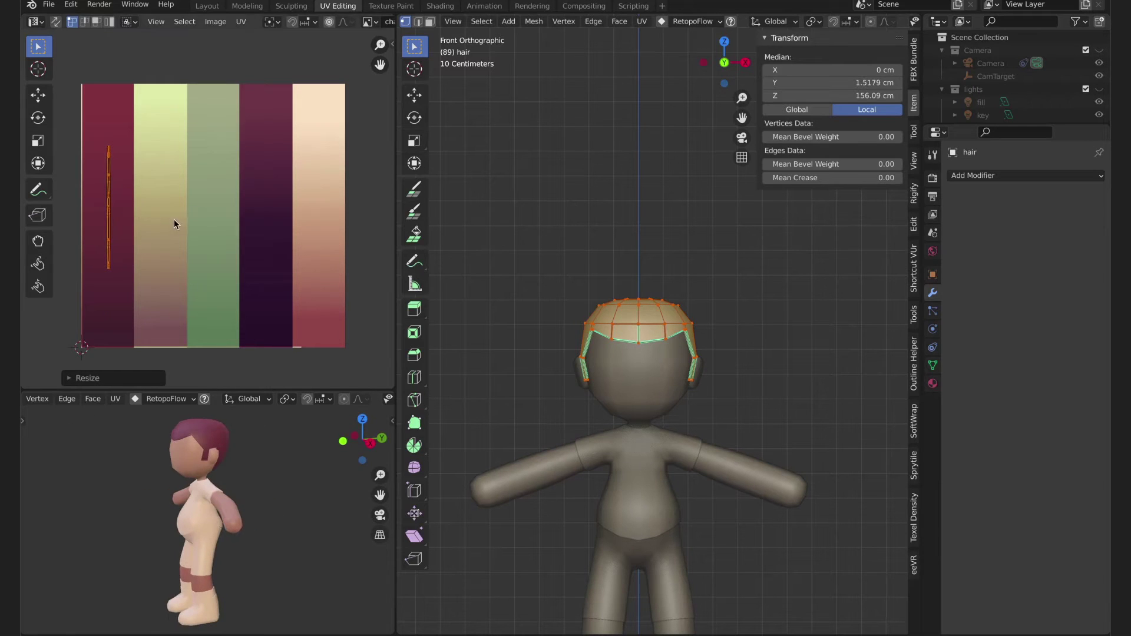
Try the hair UVs lower on the dark red strip and on the yellow strip, then return them to the red strip
key(g)
click(175, 245)
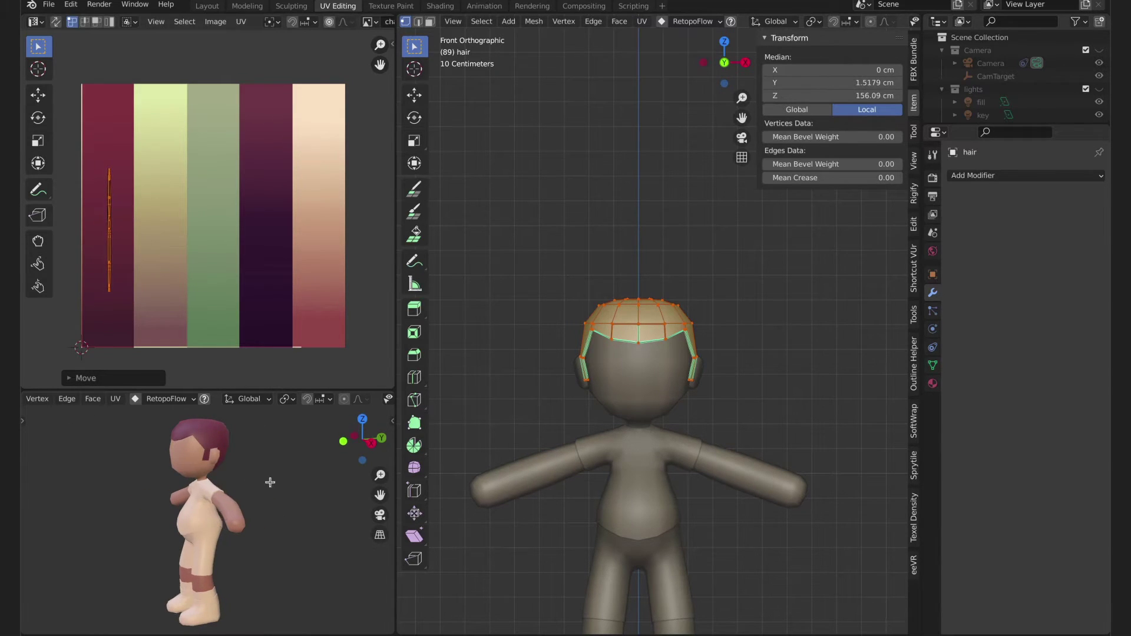
middle_drag(201, 501, 248, 500)
key(g)
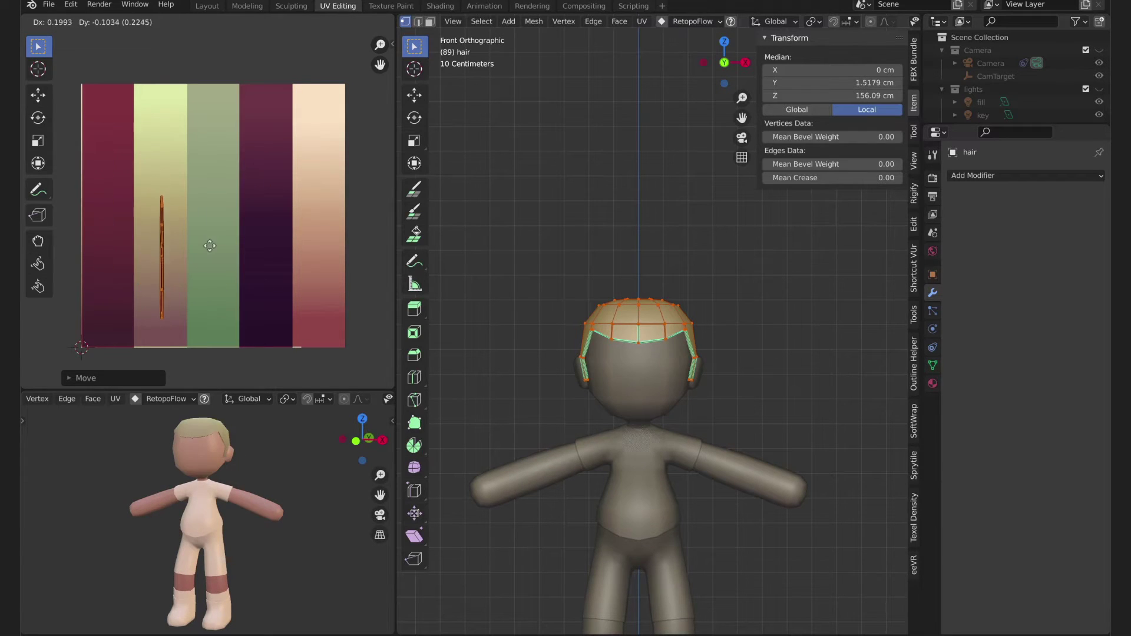
click(156, 197)
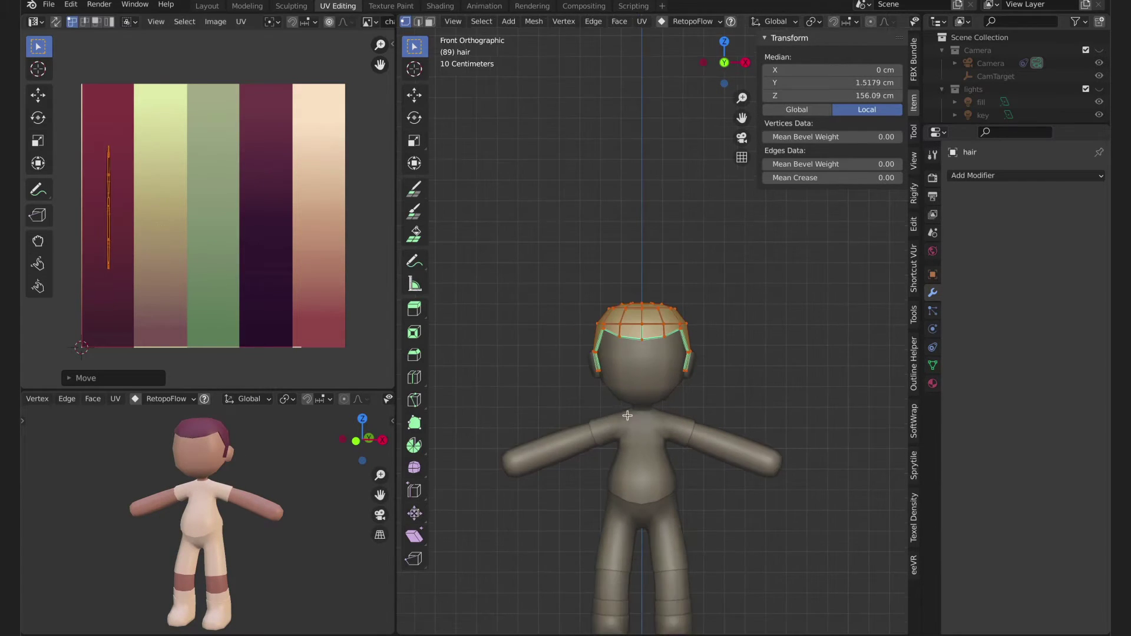
Select the shirt and convert it to a mesh to apply its Mirror and Solidify modifiers
shift+middle_drag(697, 425, 683, 364)
click(670, 368)
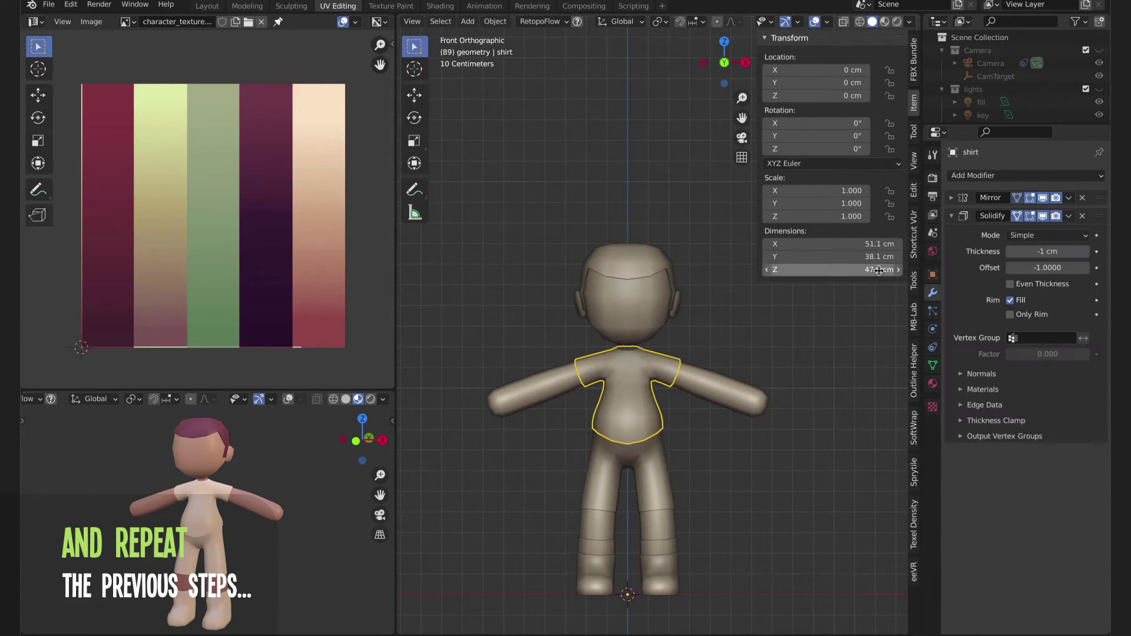
key(q)
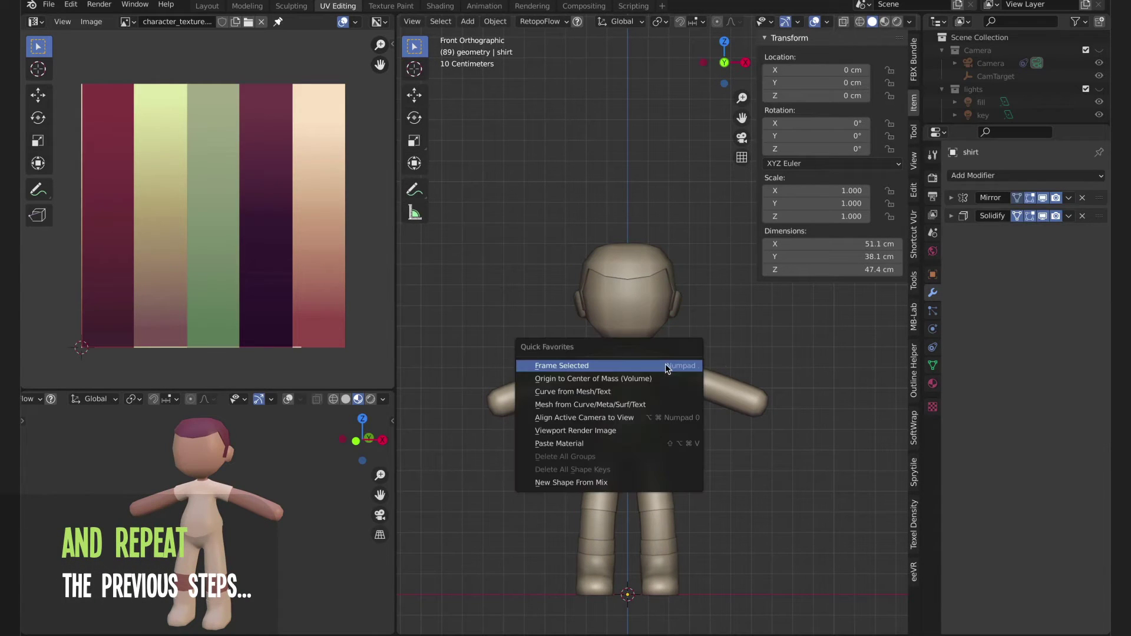
click(656, 408)
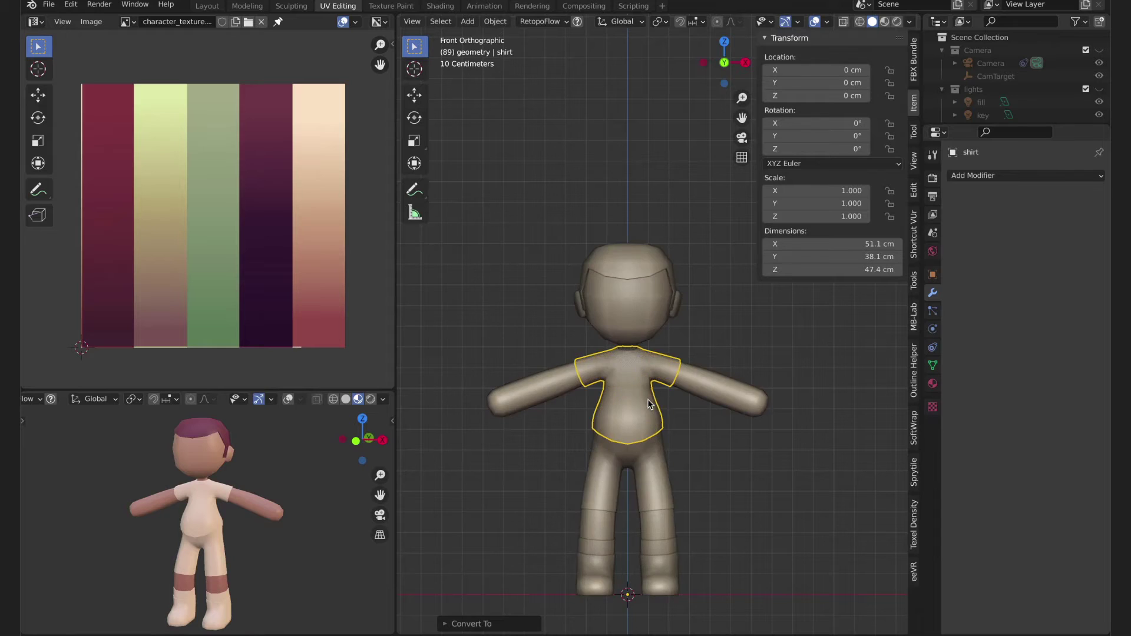
Select all of the shirt's faces in Edit Mode and project its UVs from the front view
key(Tab)
key(a)
key(3)
key(u)
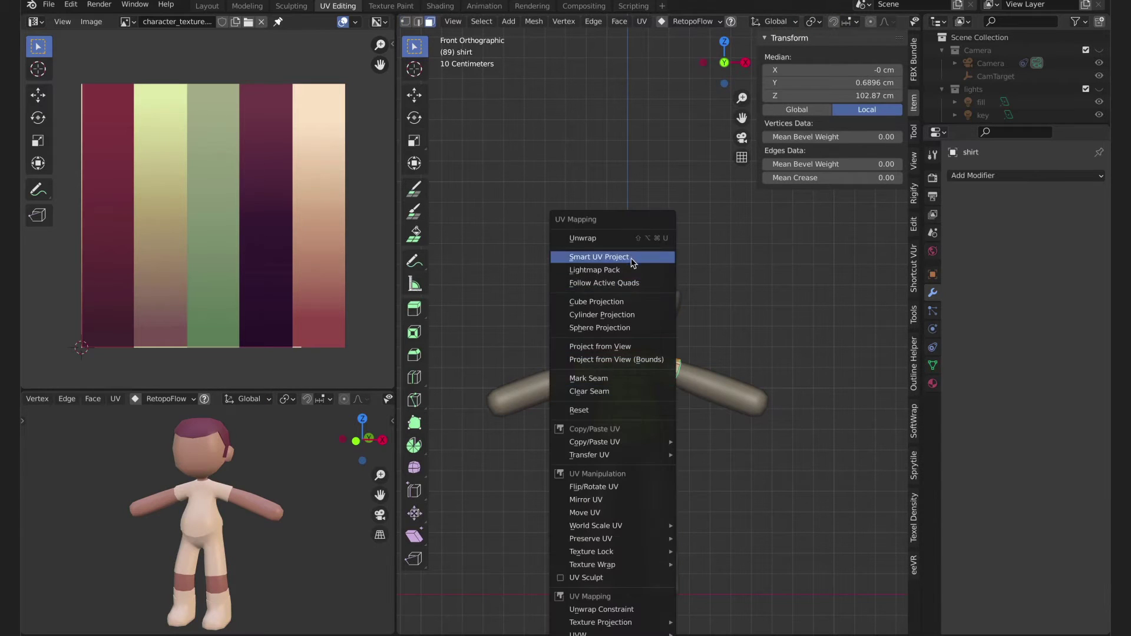
click(607, 488)
Squeeze the shirt UVs into a tall thin column and place it on the green strip
key(s)
key(x)
click(296, 247)
key(s)
key(x)
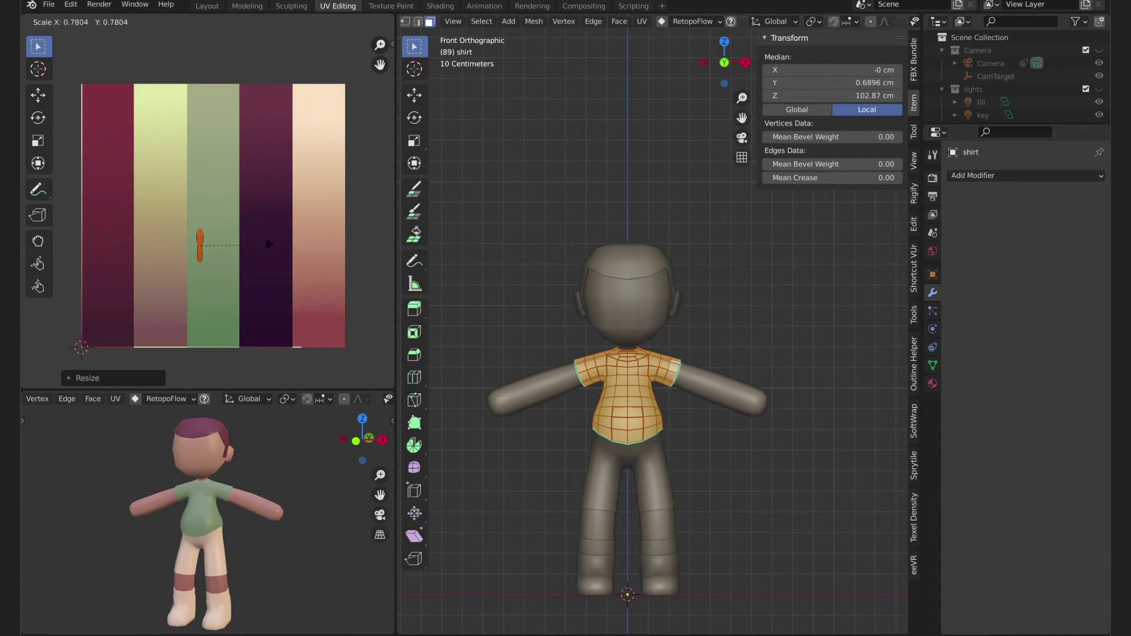
click(294, 246)
key(s)
key(x)
click(316, 233)
key(g)
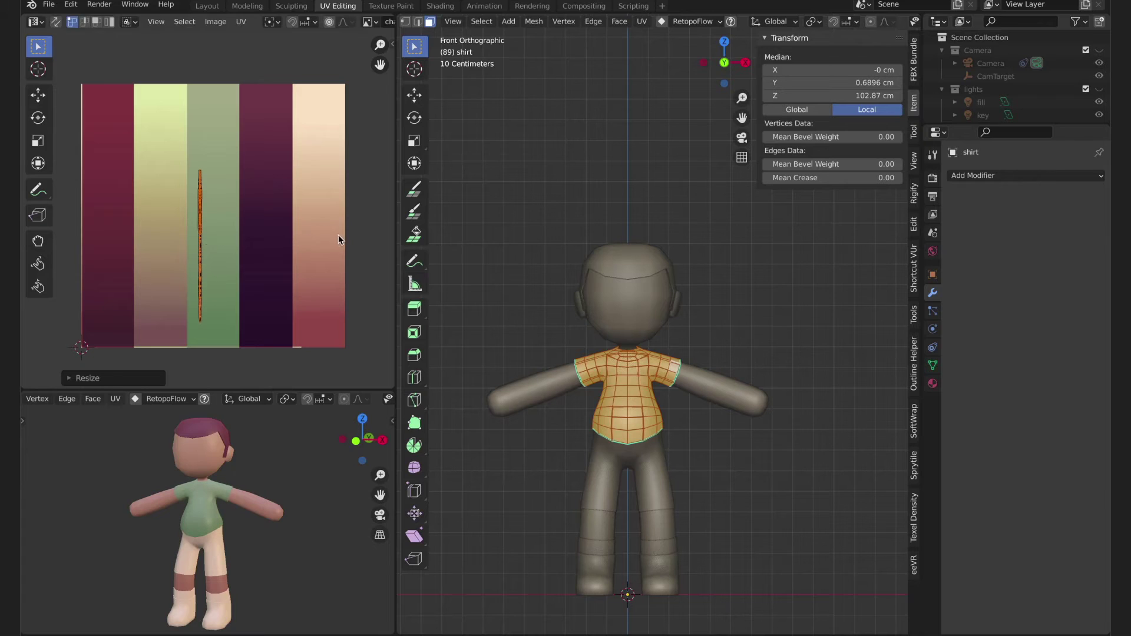
click(245, 249)
key(Tab)
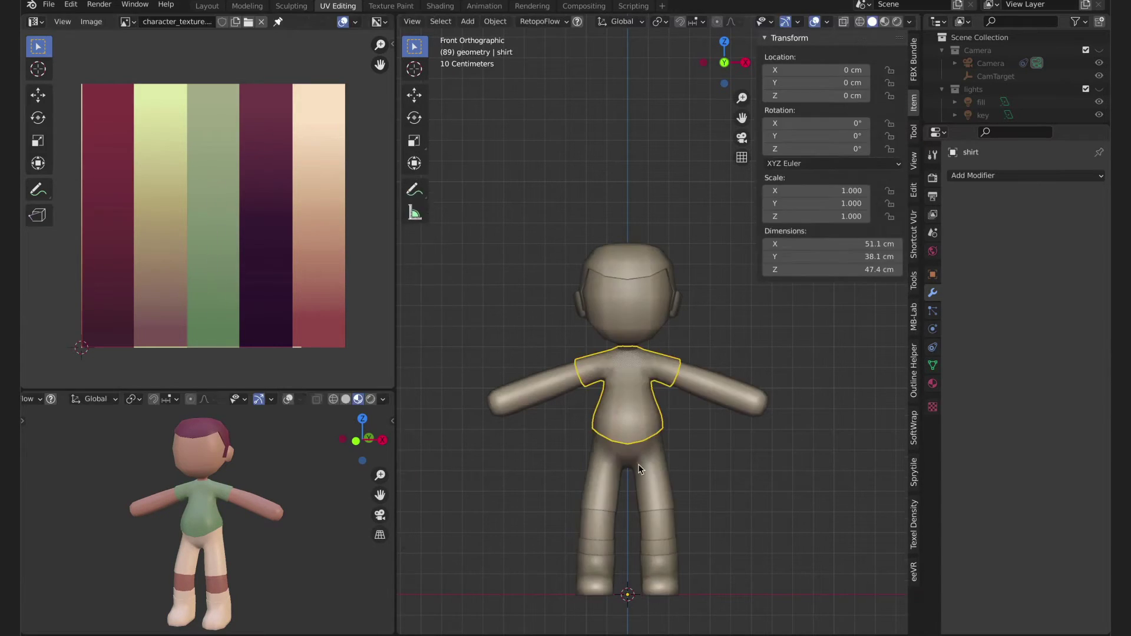
Select the shorts and convert them to a mesh to apply their Mirror and Solidify modifiers
click(648, 466)
key(Tab)
key(a)
key(Tab)
right_click(656, 472)
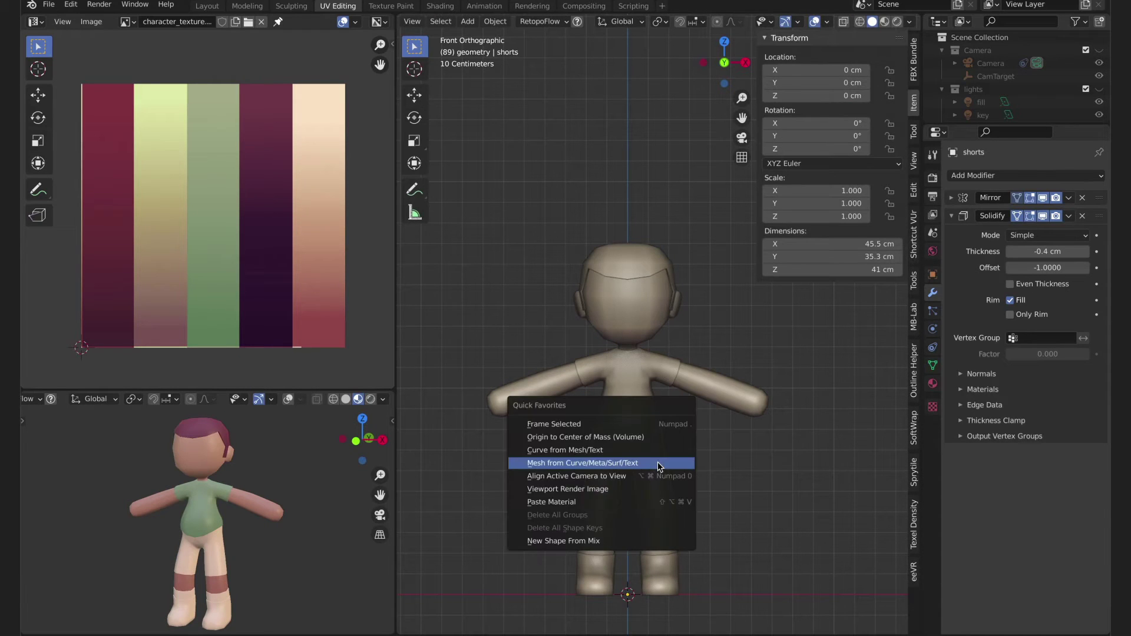
click(658, 462)
Project the UVs of all the shorts' faces from the front view in Edit Mode
key(Tab)
right_click(645, 462)
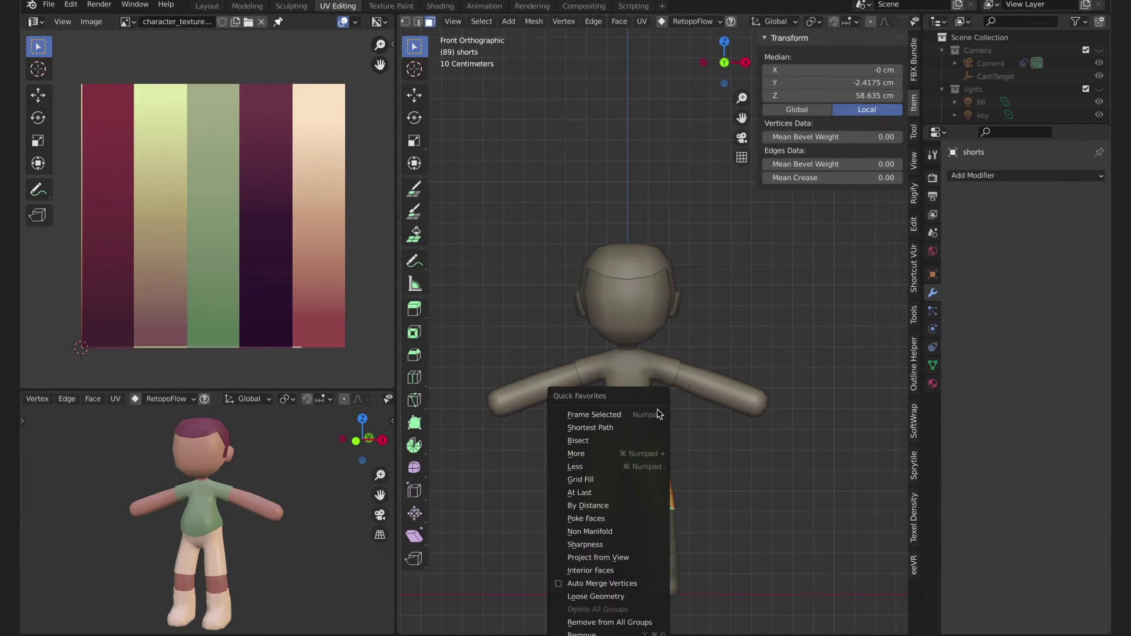
key(u)
click(655, 353)
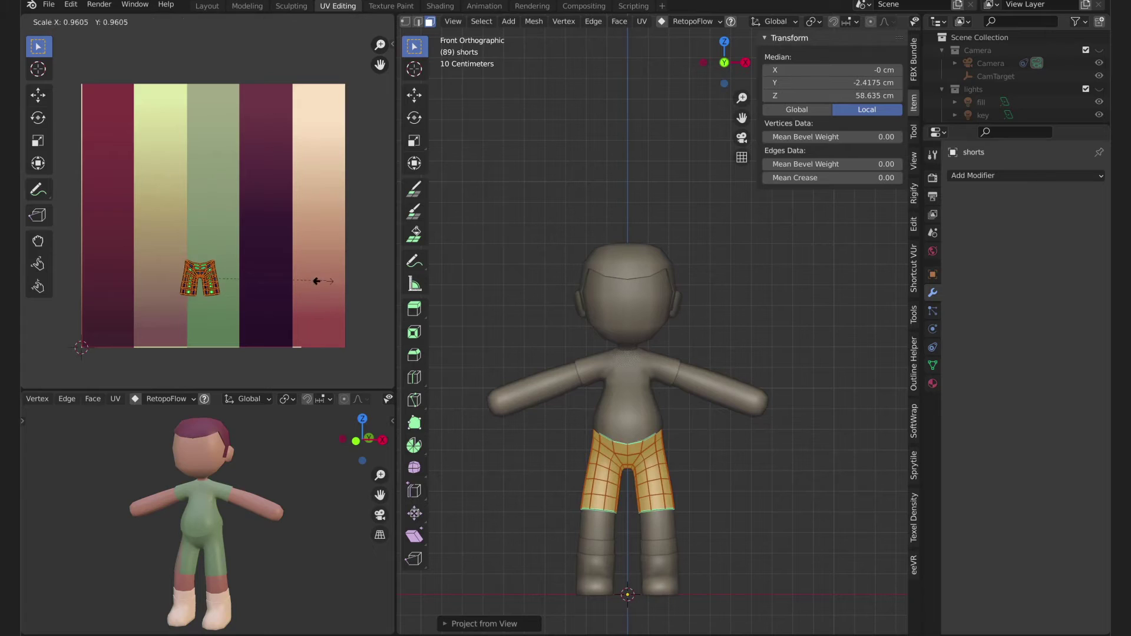
Slim the shorts UVs into a thin column, shorten them and place them on the dark purple strip
key(s)
key(x)
click(213, 281)
key(g)
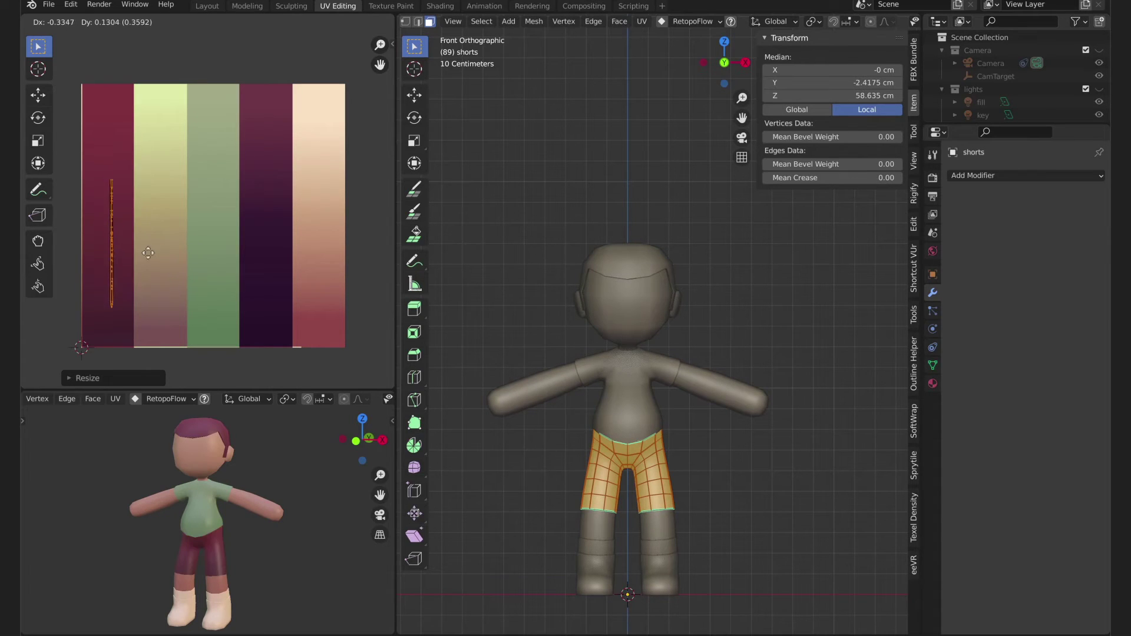
click(302, 229)
key(s)
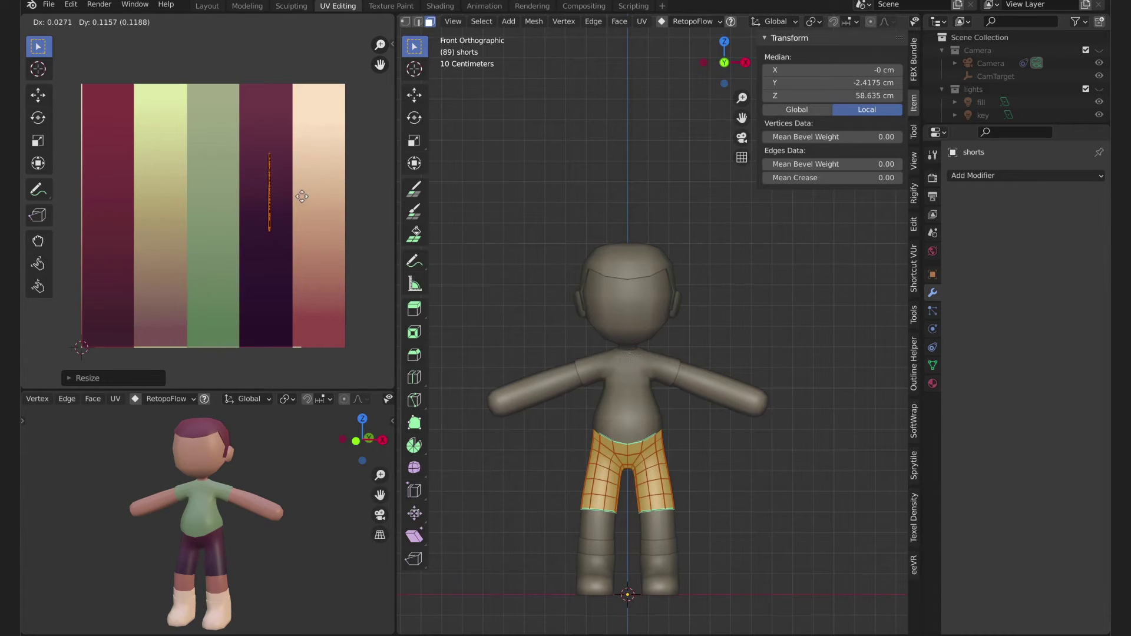
click(301, 196)
key(Tab)
Select the hair and move its UVs onto the yellow strip, toward the darker lower part
click(606, 263)
key(Tab)
key(g)
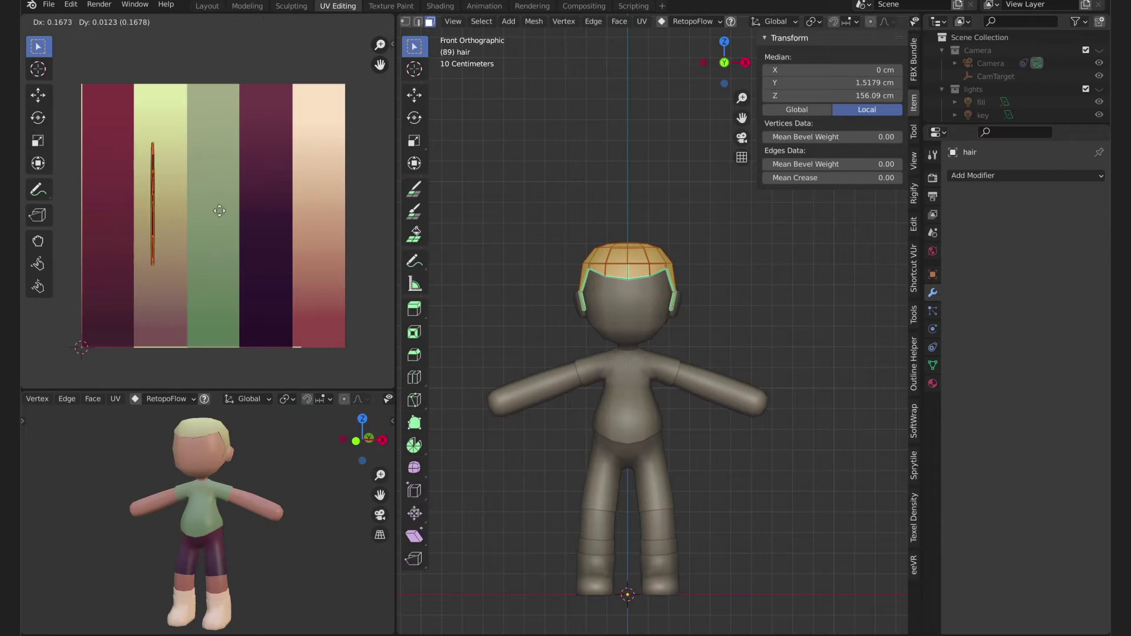
click(220, 261)
key(Tab)
Select the shirt and move its UVs onto the upper part of the dark purple strip
click(625, 392)
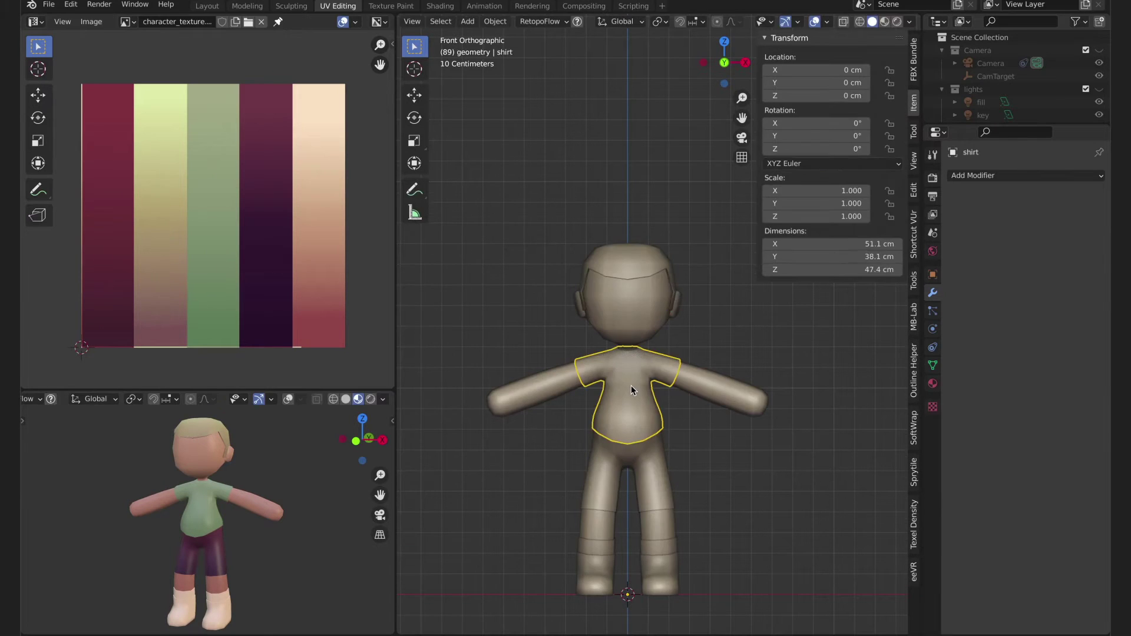
key(Tab)
key(g)
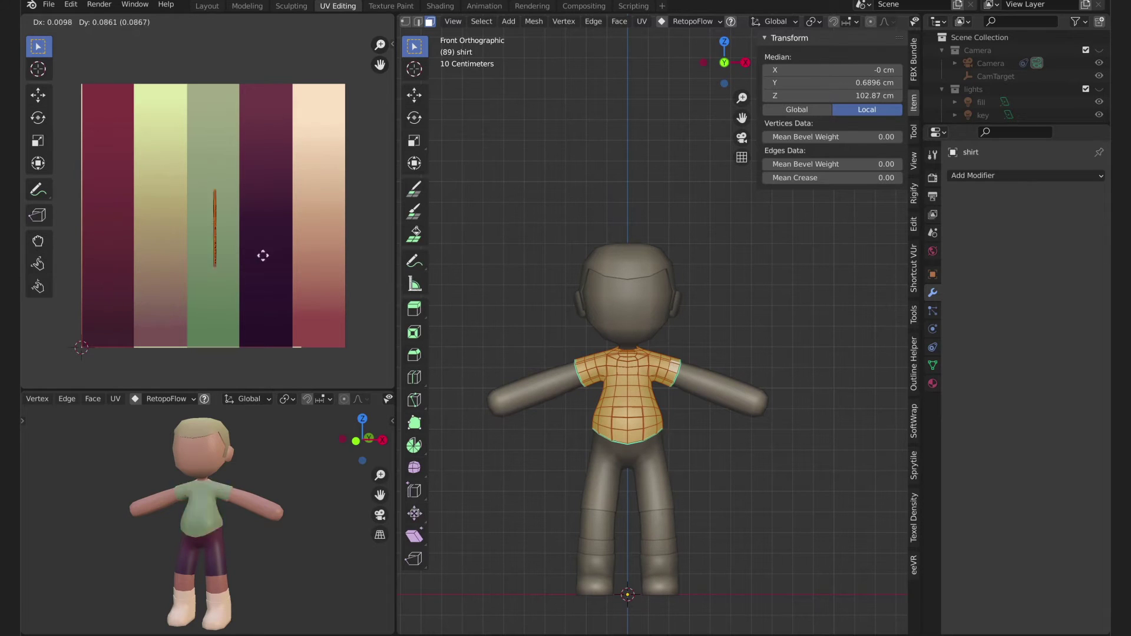
click(294, 179)
key(Tab)
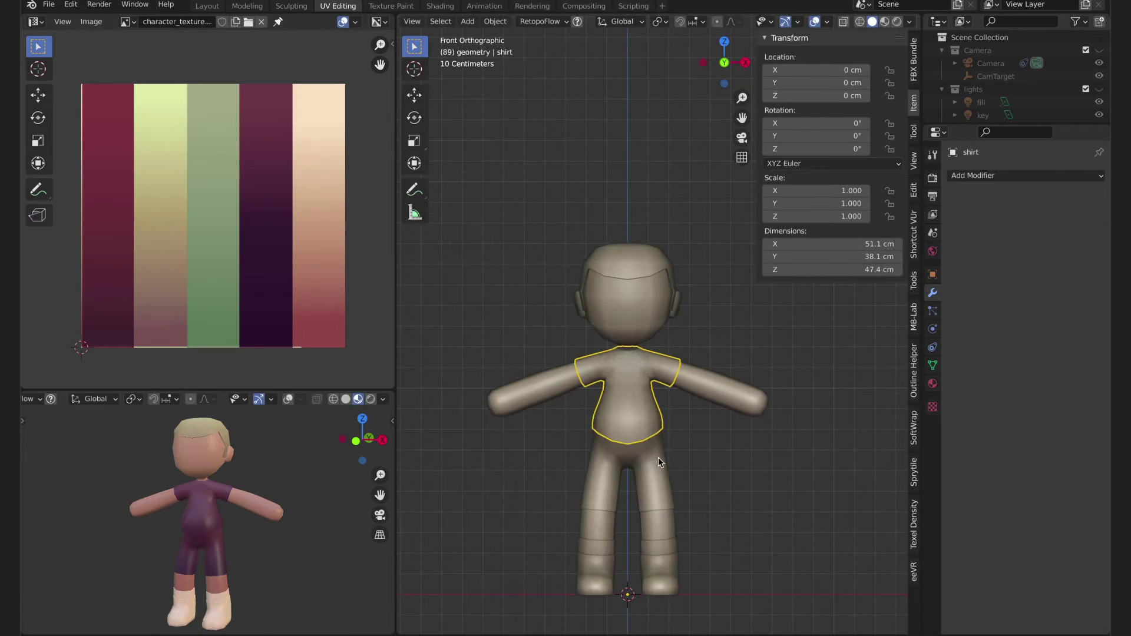
Select the shorts and move their UVs to the top of the dark red strip
click(659, 457)
key(Tab)
key(g)
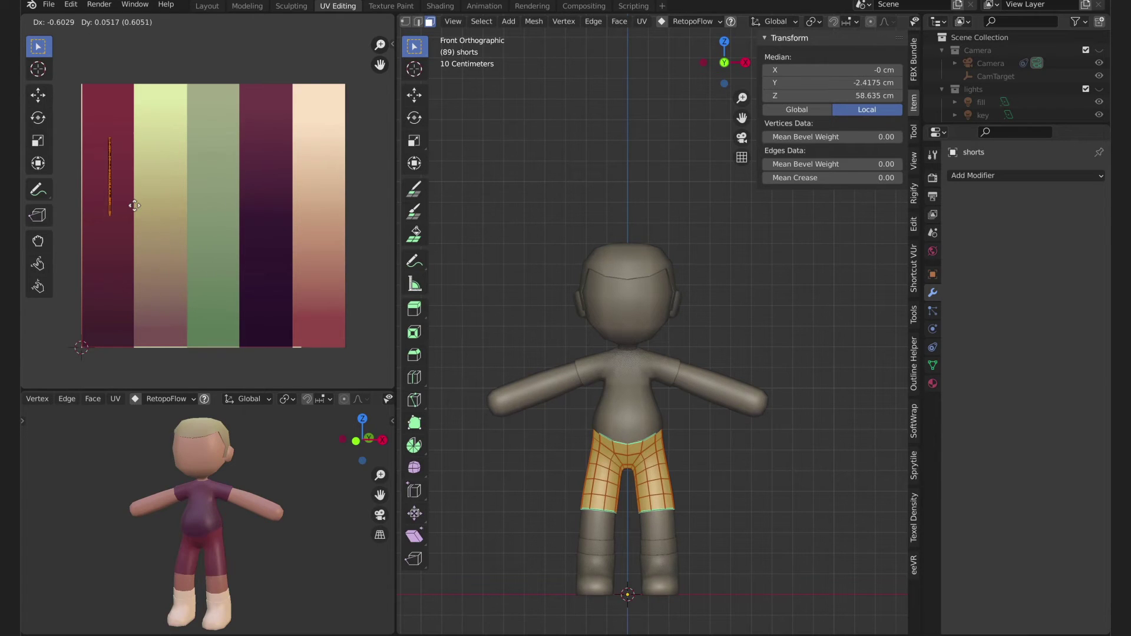
click(132, 170)
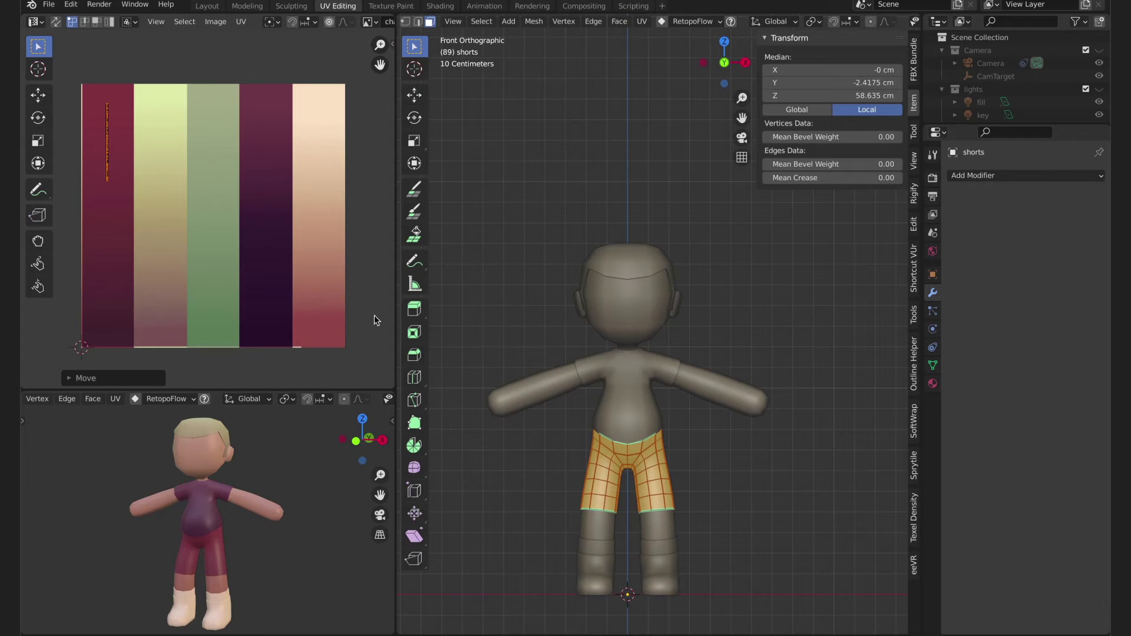
key(Tab)
Select the shirt and move its UVs onto the upper half of the yellow strip
click(609, 412)
key(Tab)
key(g)
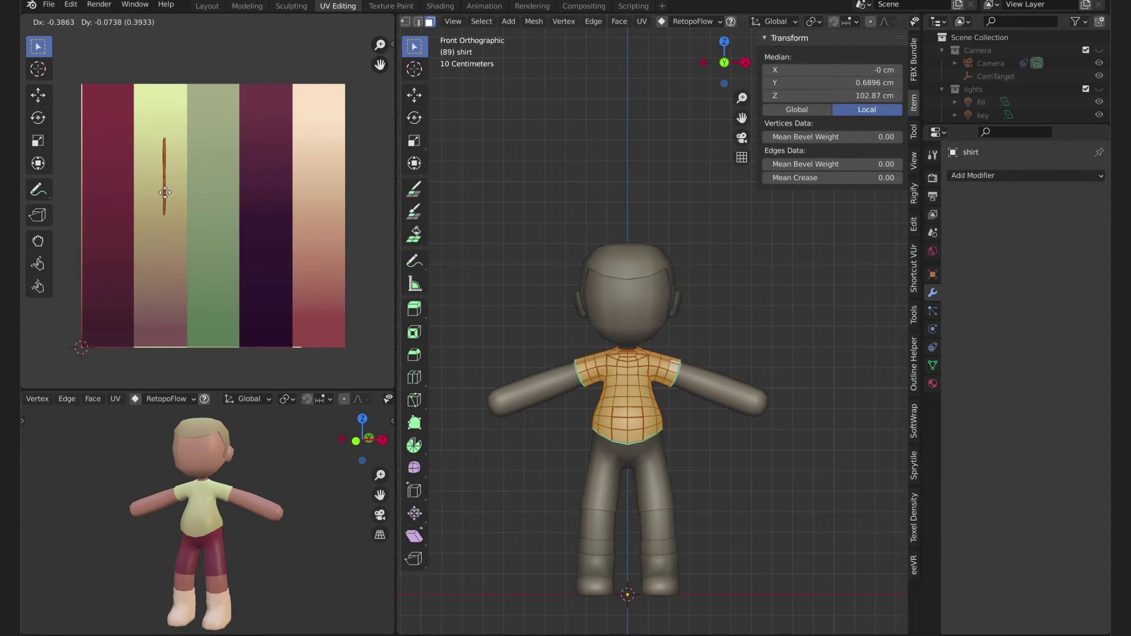
click(162, 192)
key(Tab)
Select the shoes and convert them to a mesh to apply their Mirror and Solidify modifiers
click(654, 571)
key(Tab)
key(a)
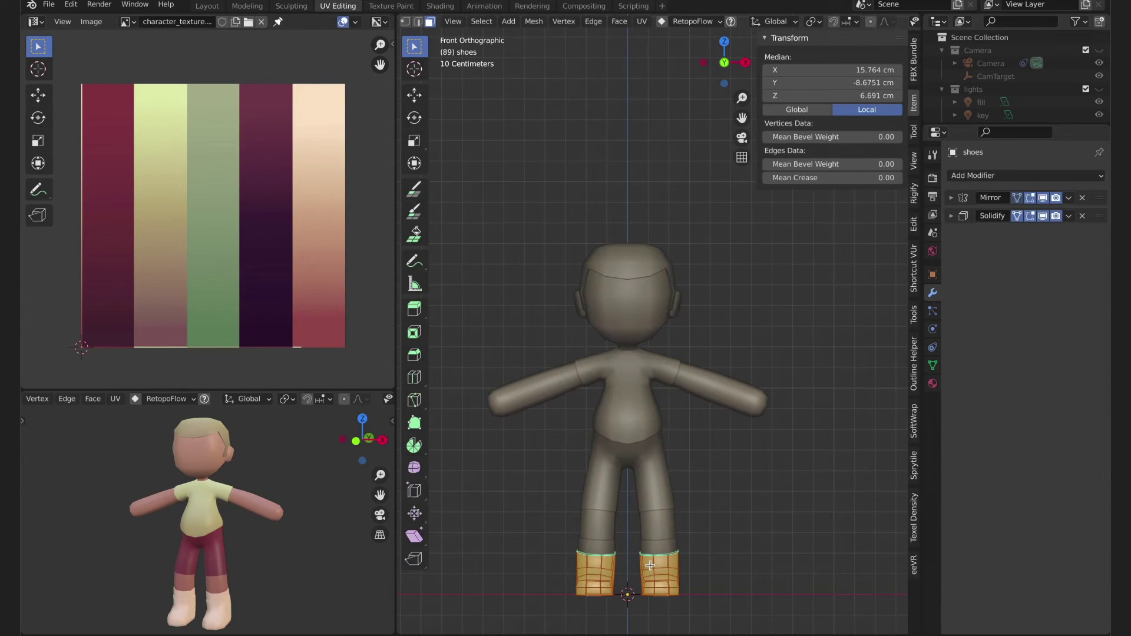
key(Tab)
key(q)
click(613, 558)
Project the shoes' UVs from the front view in Edit Mode
key(Tab)
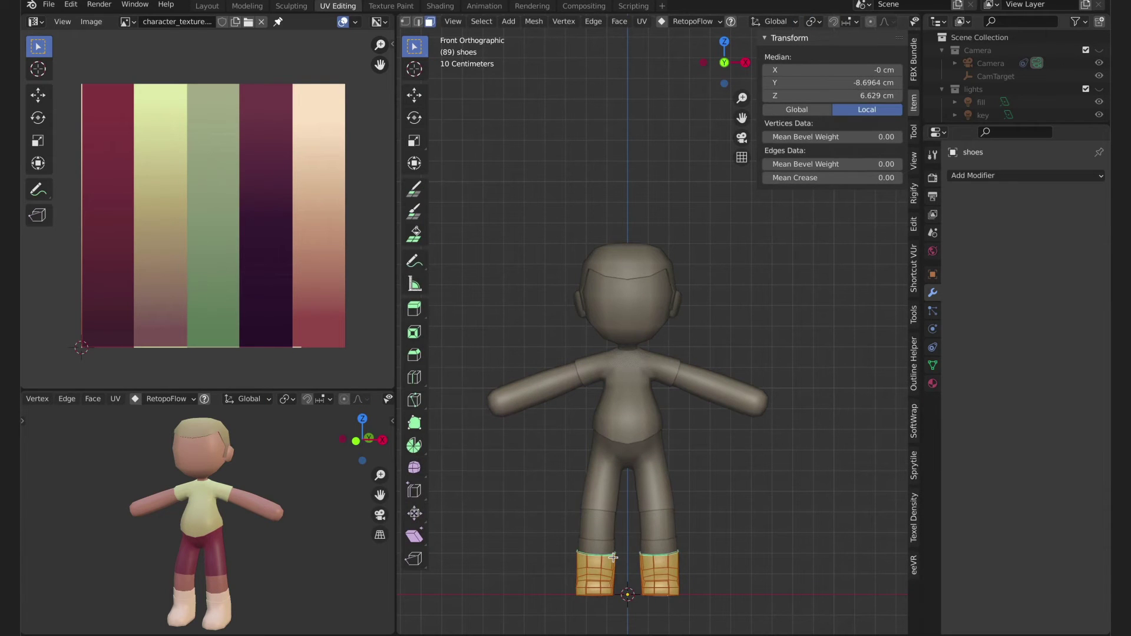
key(u)
click(590, 374)
Squeeze the shoes UVs horizontally and enlarge them into a tall thin column
key(s)
key(x)
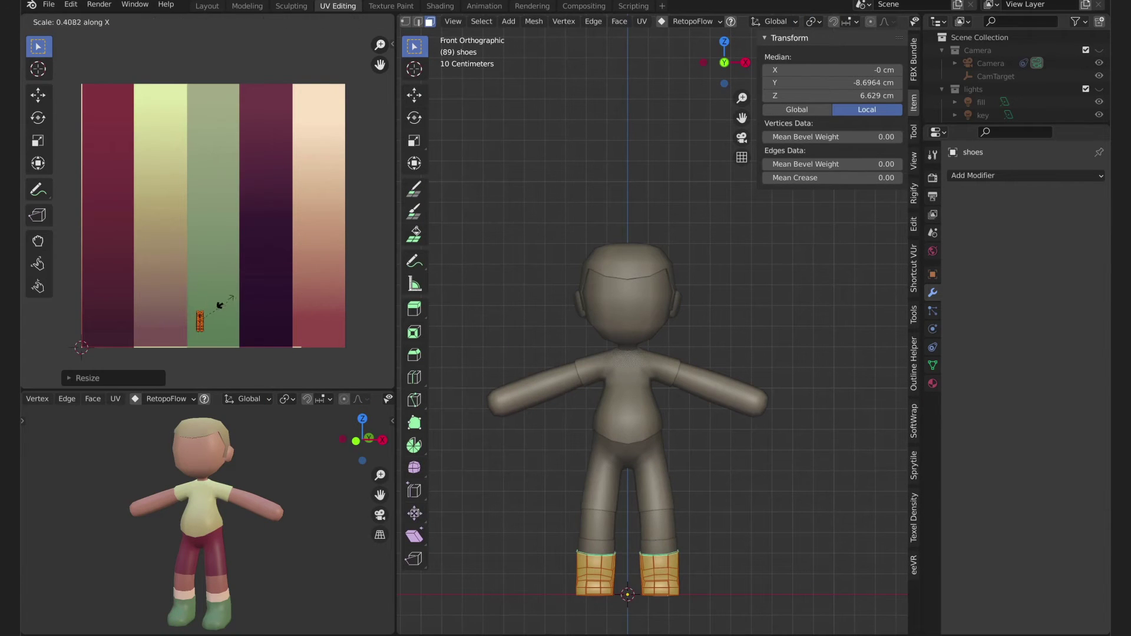
click(207, 310)
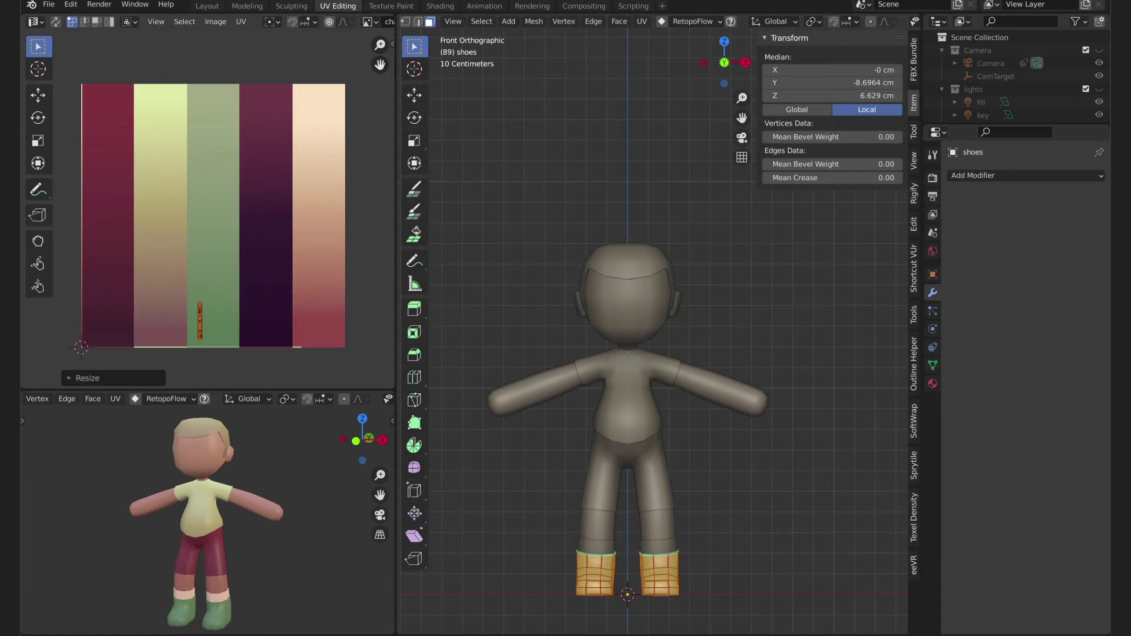
key(s)
click(239, 303)
key(s)
key(x)
click(247, 297)
Place the shoes UVs on the dark purple strip and shrink them, trying the dark red strip before returning to purple
key(g)
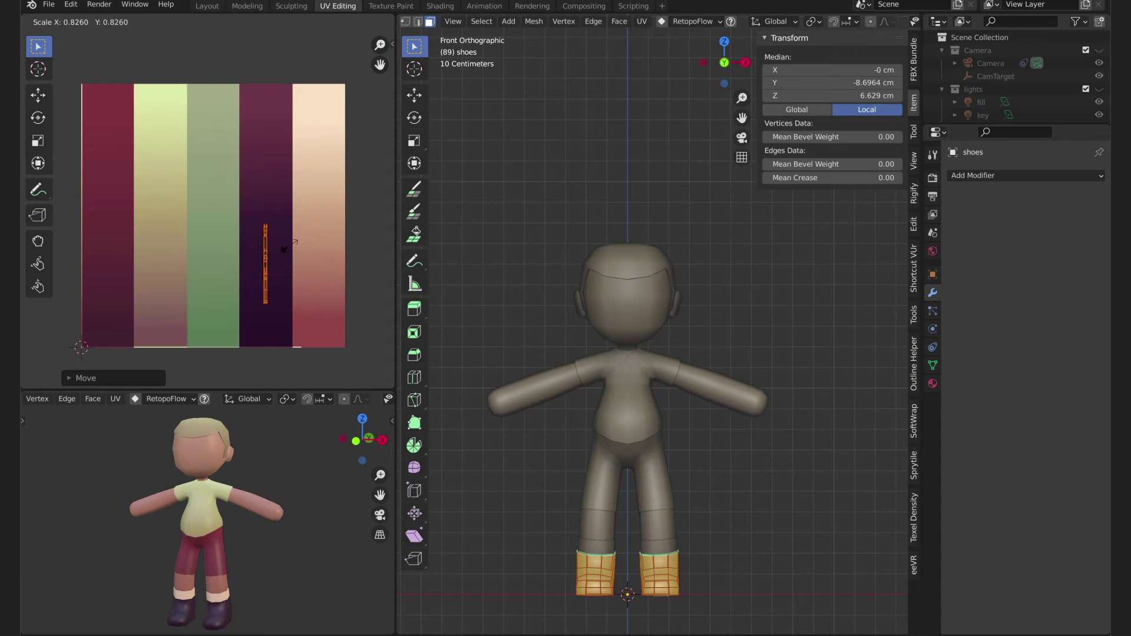
click(294, 230)
key(s)
click(290, 208)
key(g)
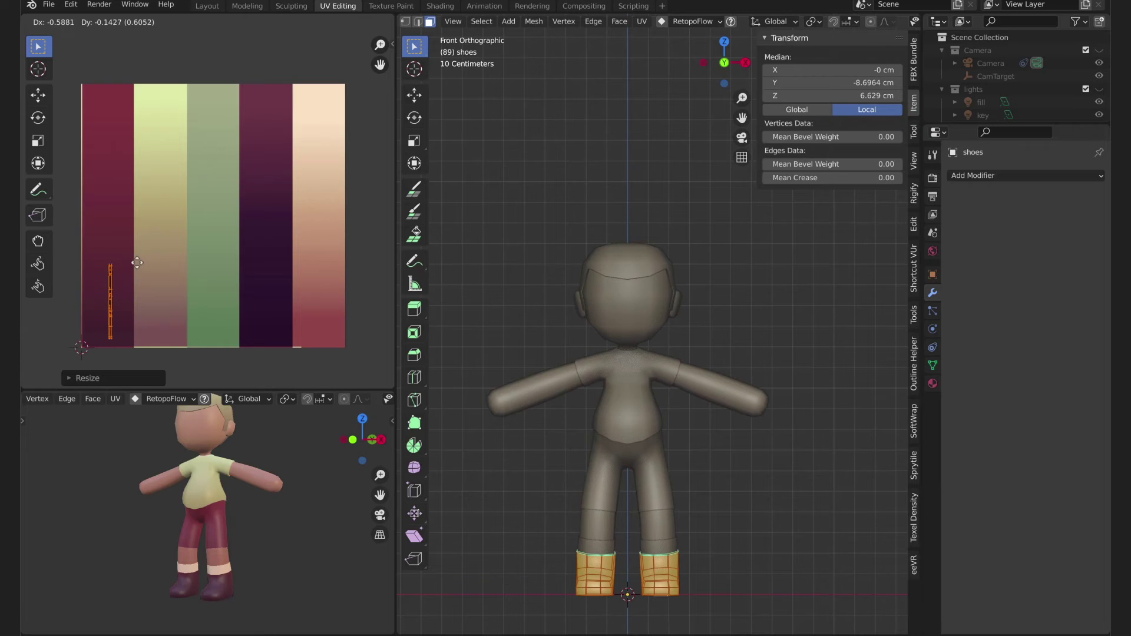
click(336, 231)
Shrink the shoes UVs further and move them to the bottom of the dark red strip
middle_drag(307, 513, 341, 513)
key(g)
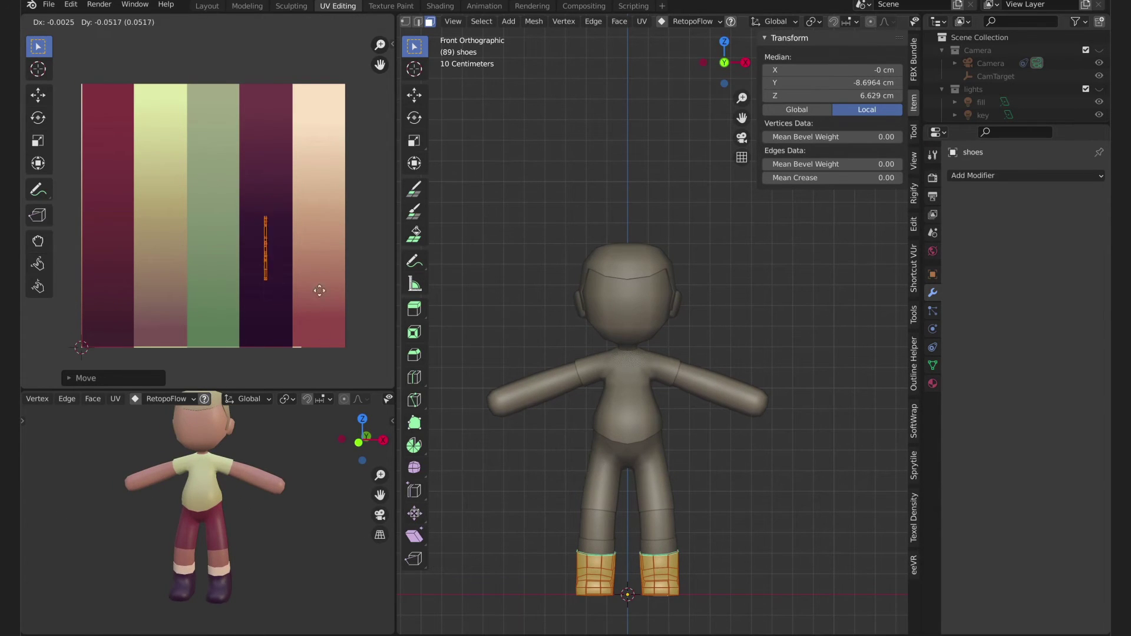
click(318, 329)
key(s)
click(306, 309)
key(g)
click(146, 334)
key(Tab)
Select the socks and convert them to a mesh to apply their Mirror and Solidify modifiers
click(657, 545)
key(q)
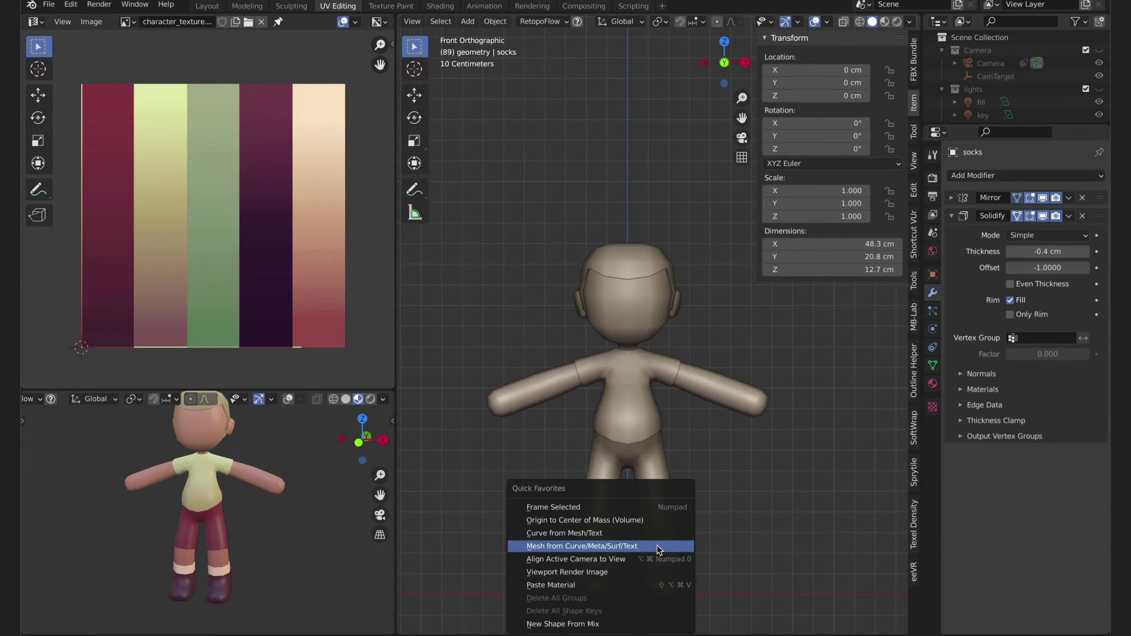
click(656, 546)
Project the socks' UVs from the front view in Edit Mode
key(Tab)
key(u)
click(652, 346)
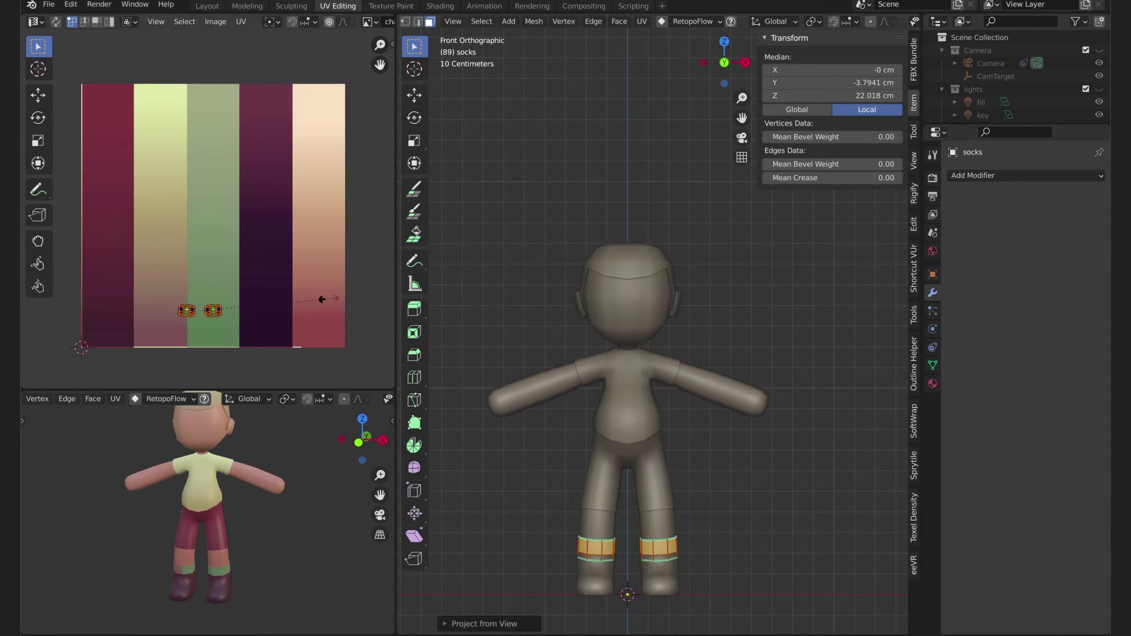
Slim the socks UVs into a narrow column and place them at the light top of the peach strip
key(x)
click(233, 309)
key(s)
key(x)
click(214, 310)
key(s)
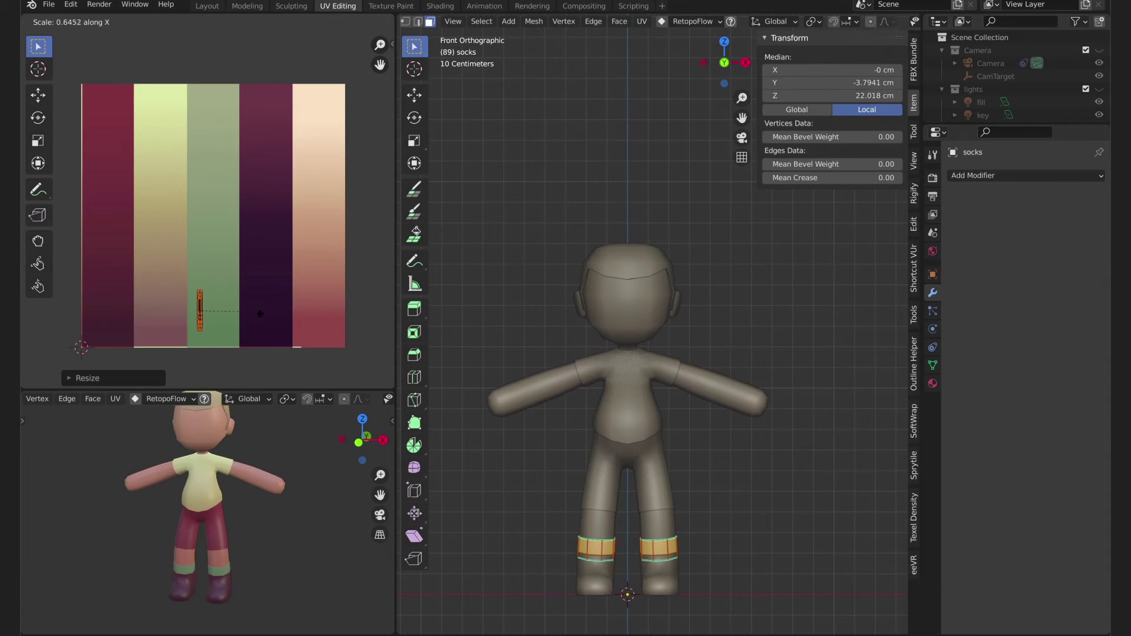
click(245, 315)
key(g)
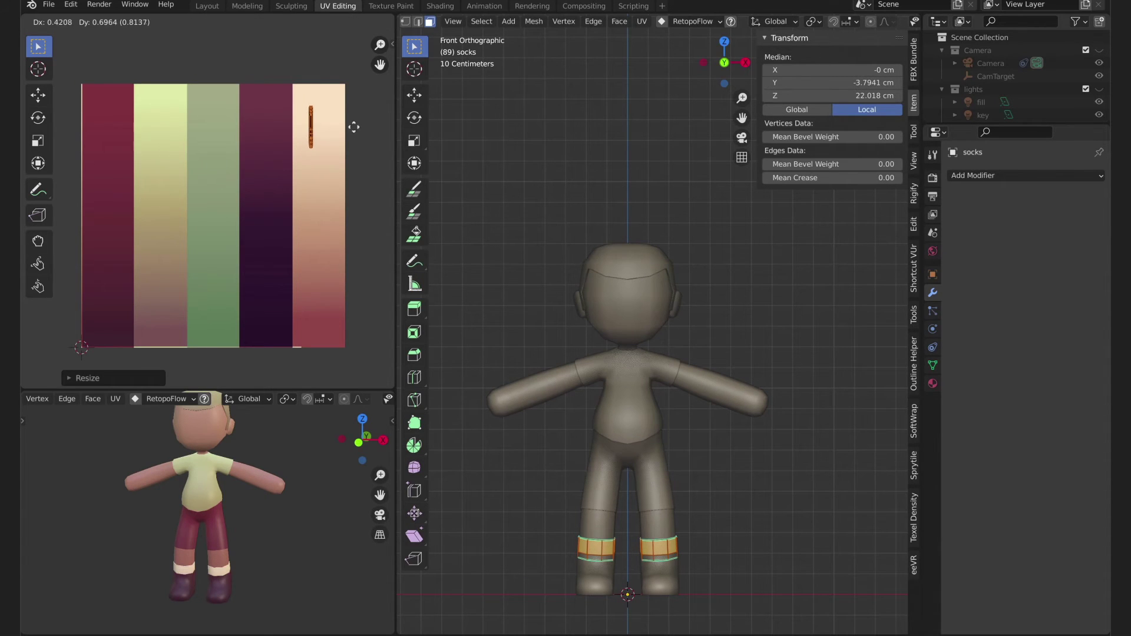
click(340, 120)
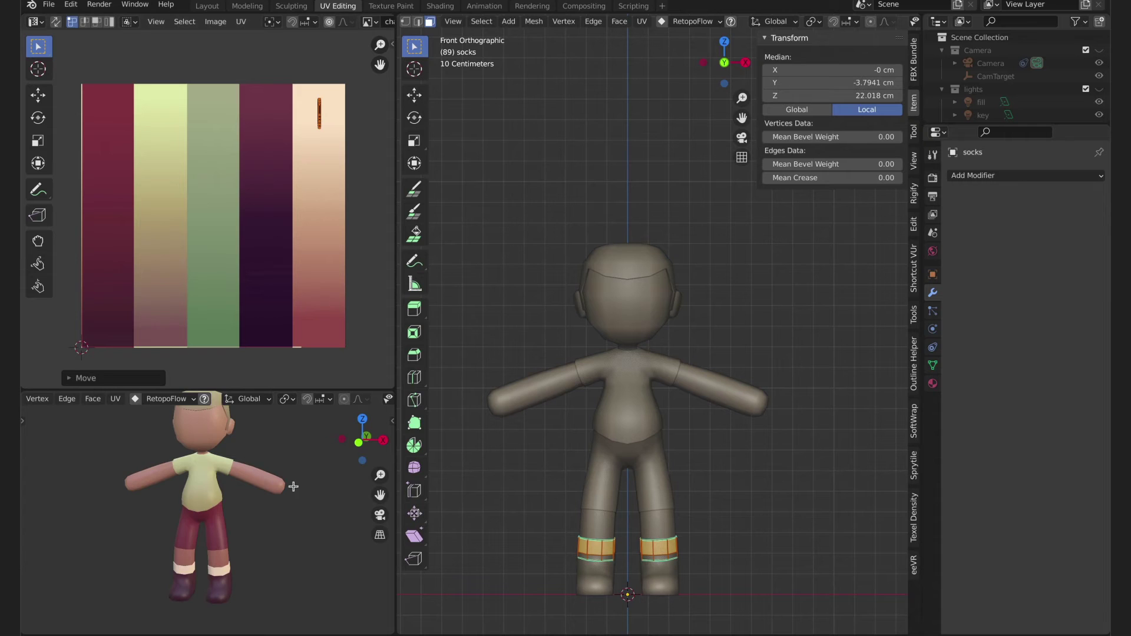
Select the shoes, try their UVs on the peach strip, then place them on the middle of the green strip
middle_drag(295, 485, 177, 489)
key(Tab)
click(607, 569)
key(Tab)
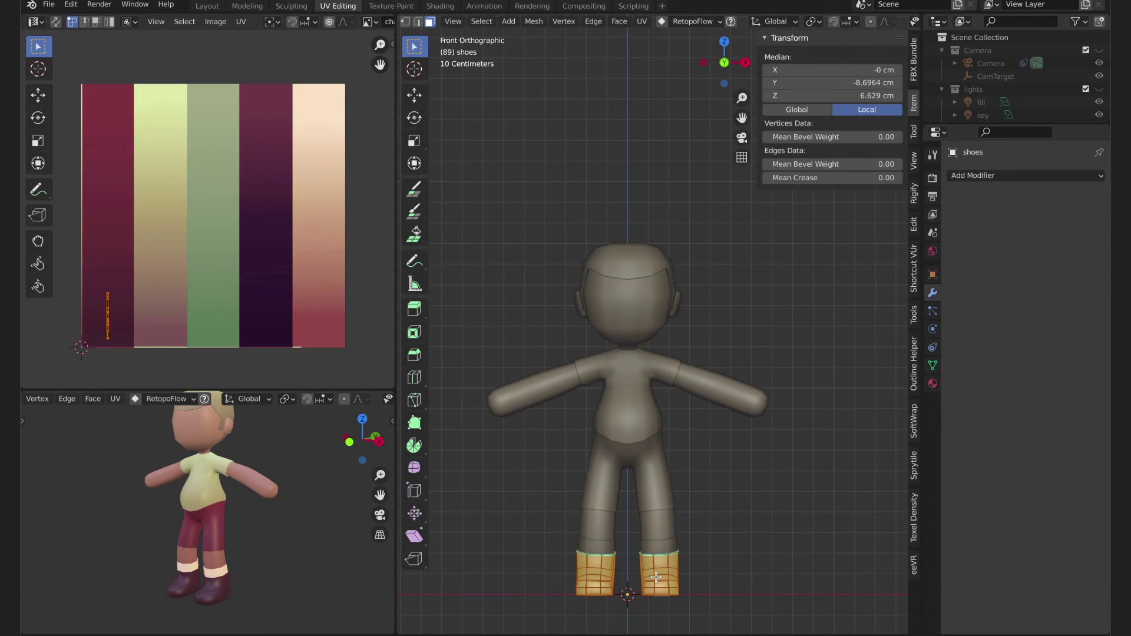
key(g)
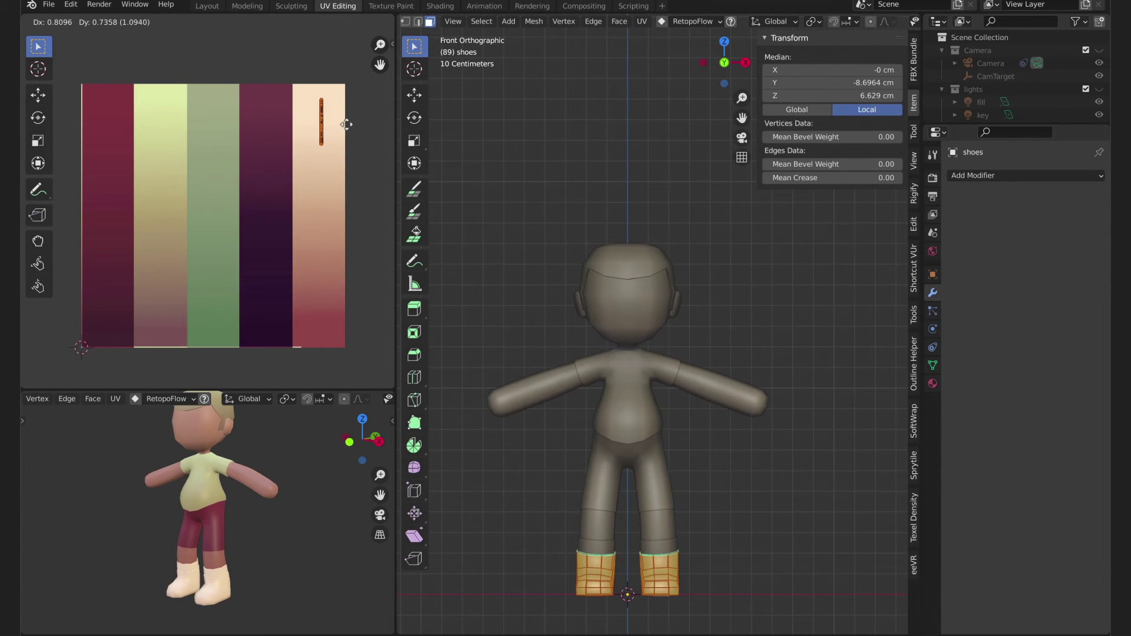
click(345, 239)
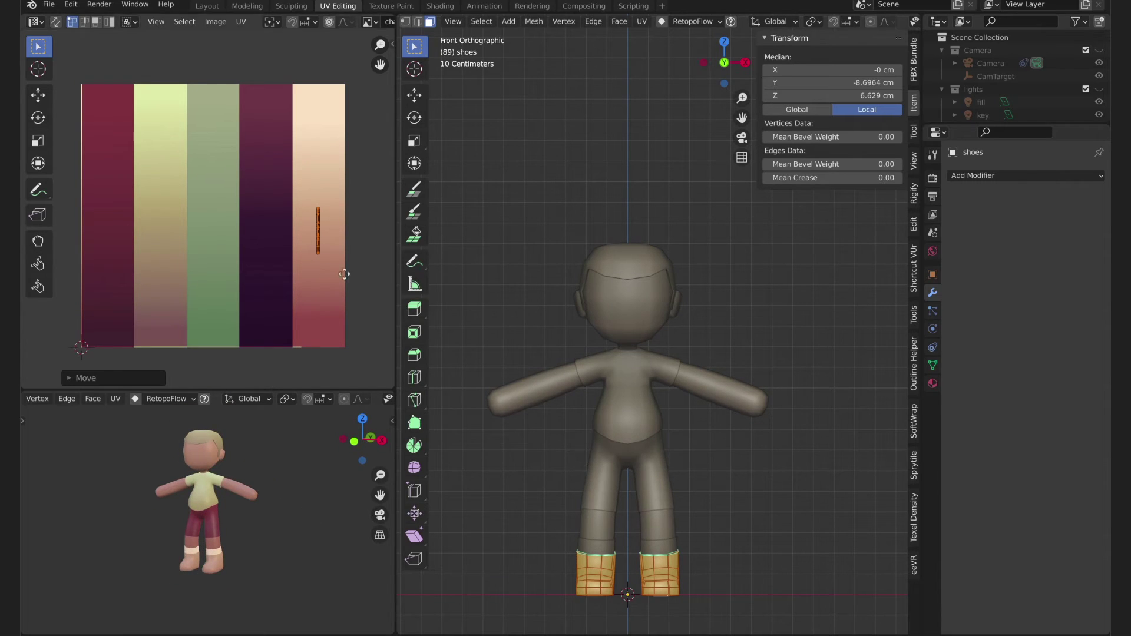
key(g)
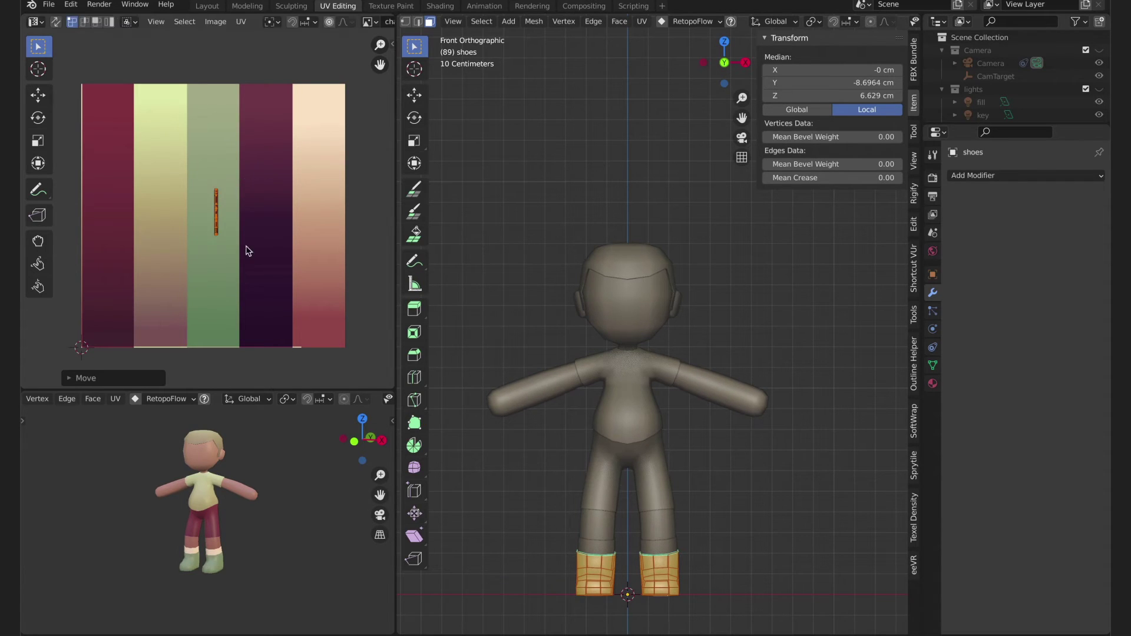
click(307, 282)
key(Tab)
Select the body and move its skin UVs slightly higher on the peach strip
click(605, 516)
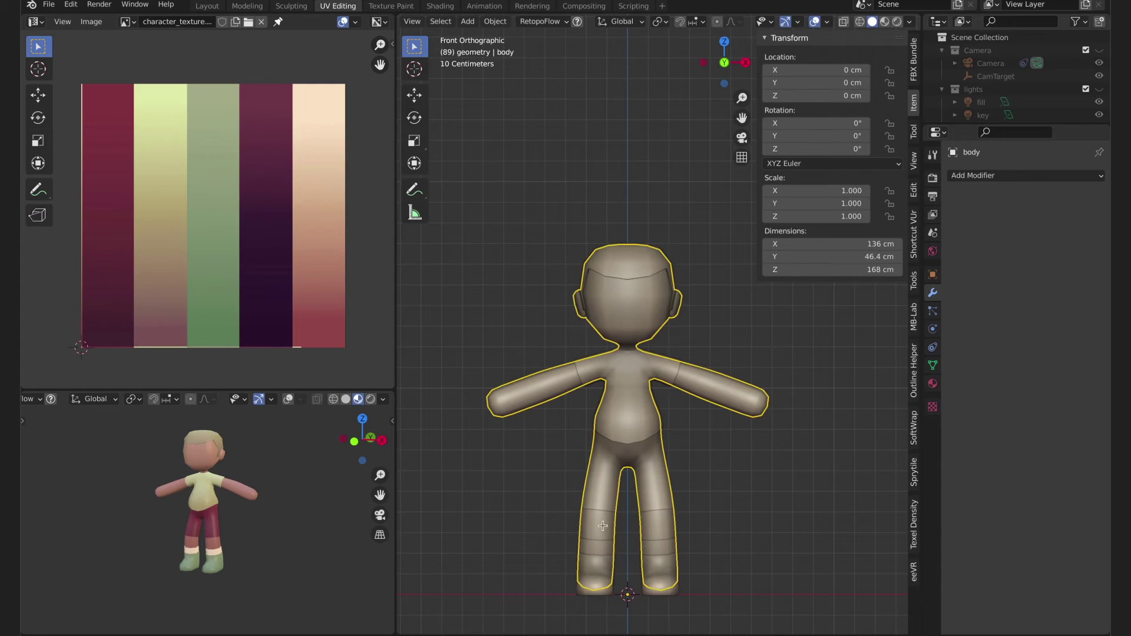
key(Tab)
key(g)
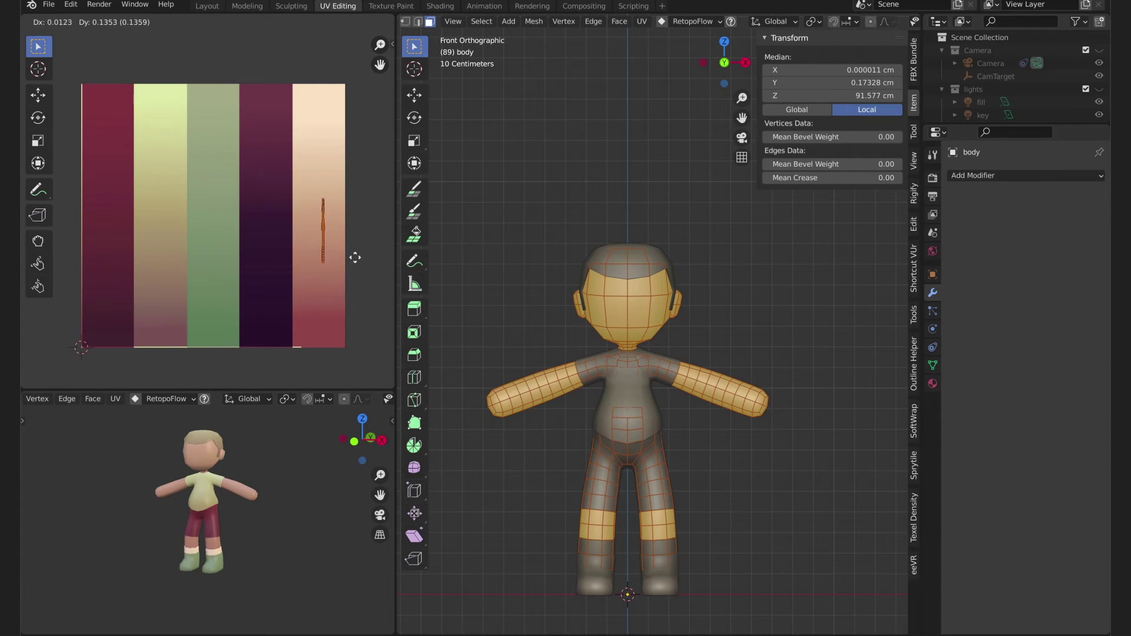
click(353, 268)
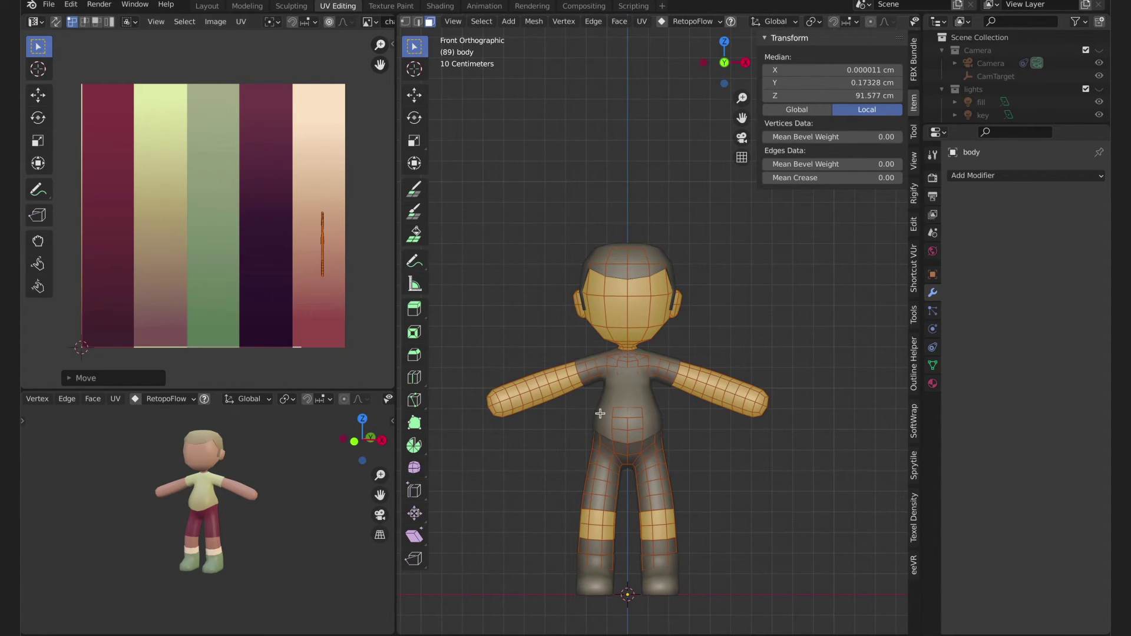
key(Tab)
Select the shoes and move their UVs about 0.1 lower on the green strip, finishing in Object Mode
click(597, 574)
key(Tab)
key(g)
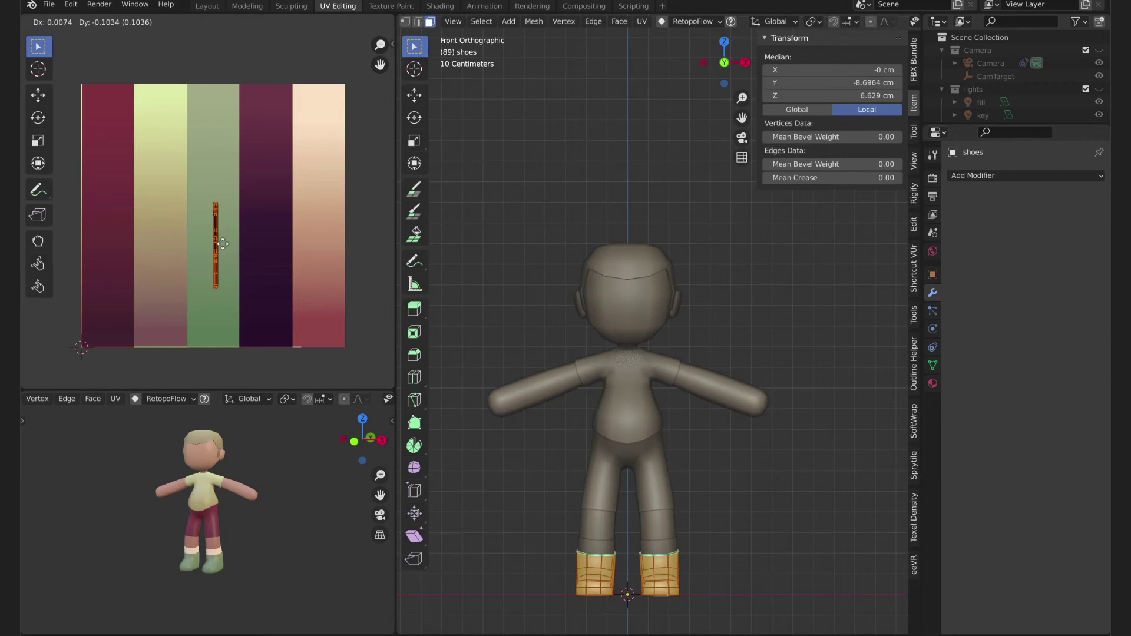
click(222, 244)
middle_drag(241, 489, 322, 468)
key(Tab)
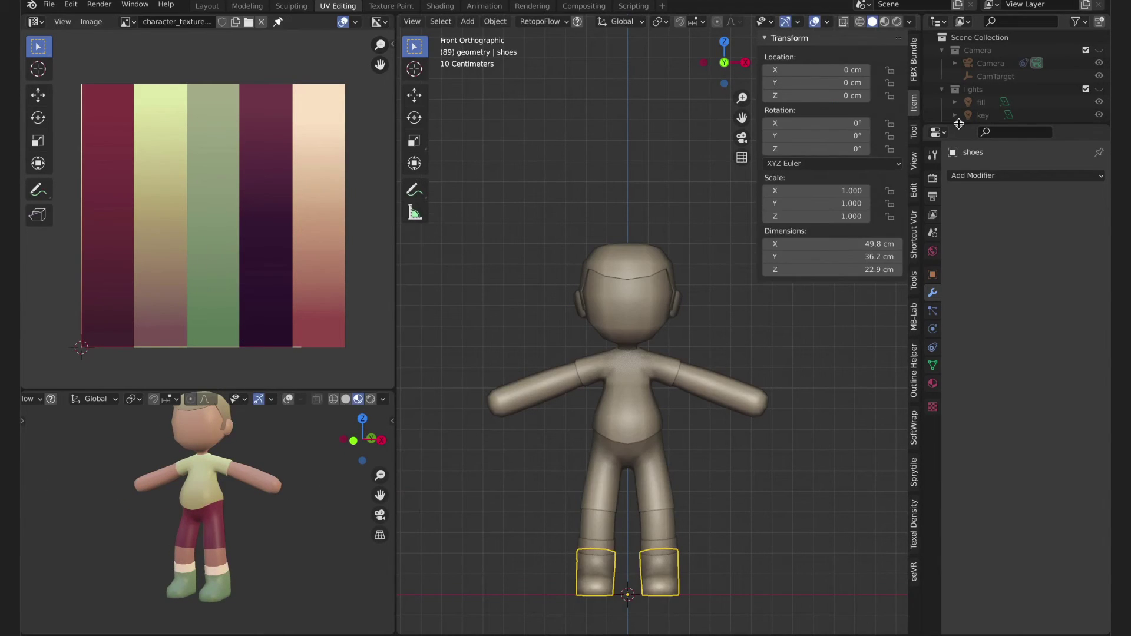
Enlarge the Outliner and collapse the Camera, lights, floor and geometry collections
drag(959, 124, 959, 361)
middle_drag(689, 407, 742, 406)
shift+click(954, 63)
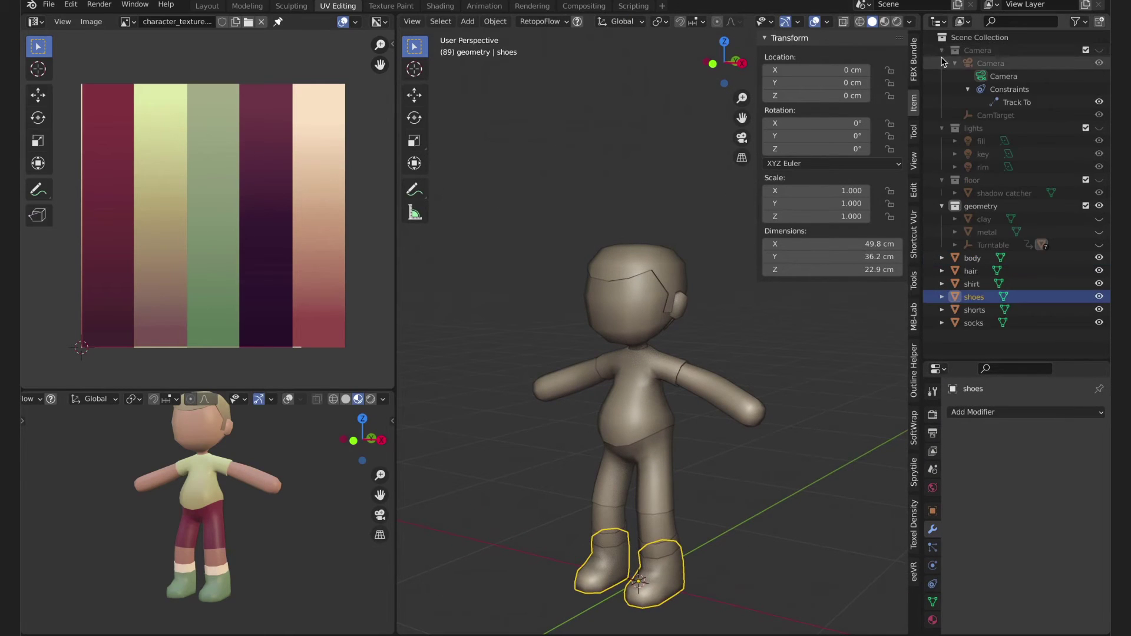
click(942, 50)
click(942, 63)
click(941, 76)
click(942, 89)
Select and frame the body, and narrow the viewport's transform sidebar
click(969, 103)
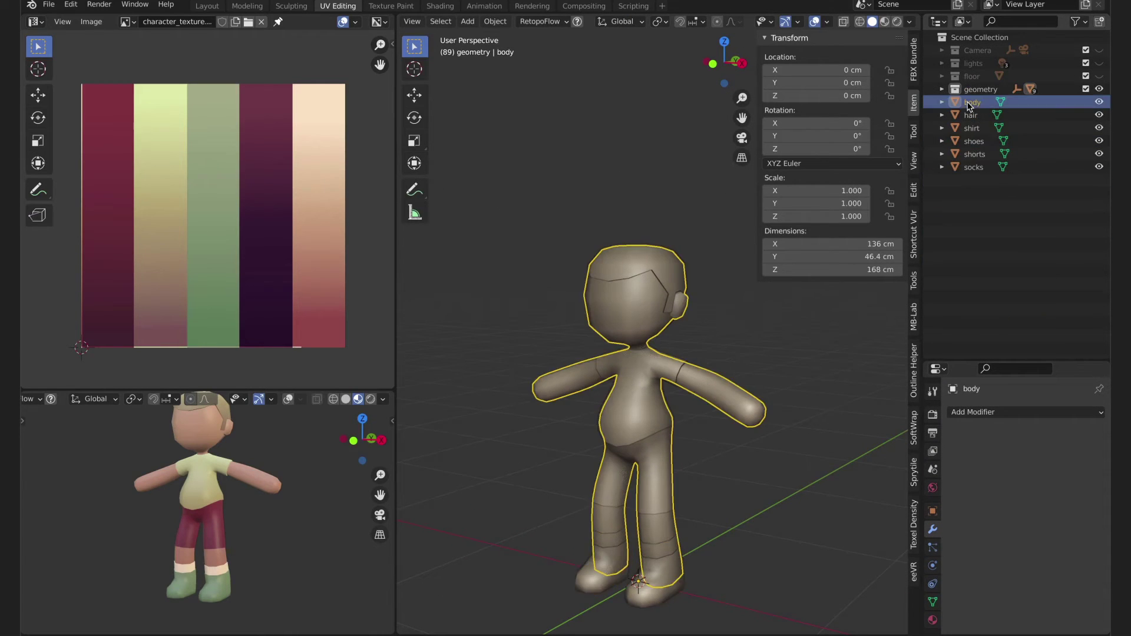
key(KP_Decimal)
drag(759, 218, 823, 219)
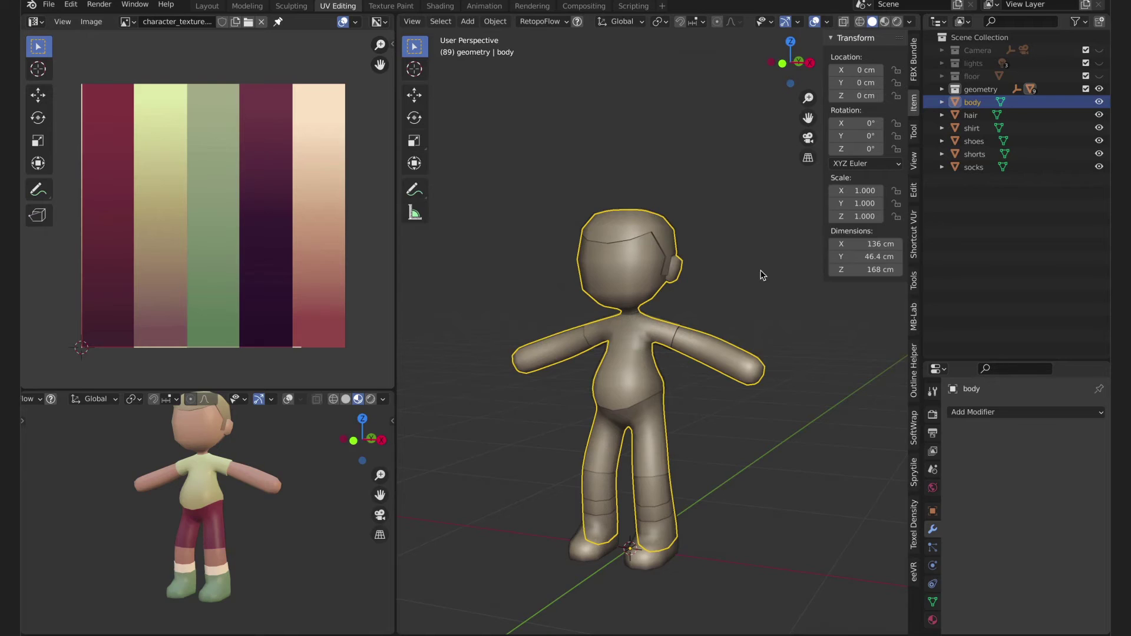
shift+middle_drag(761, 271, 772, 269)
mouse_move(272, 458)
shift+middle_down()
mouse_move(268, 474)
mouse_move(289, 472)
shift+middle_up()
scroll(268, 473, down, 1)
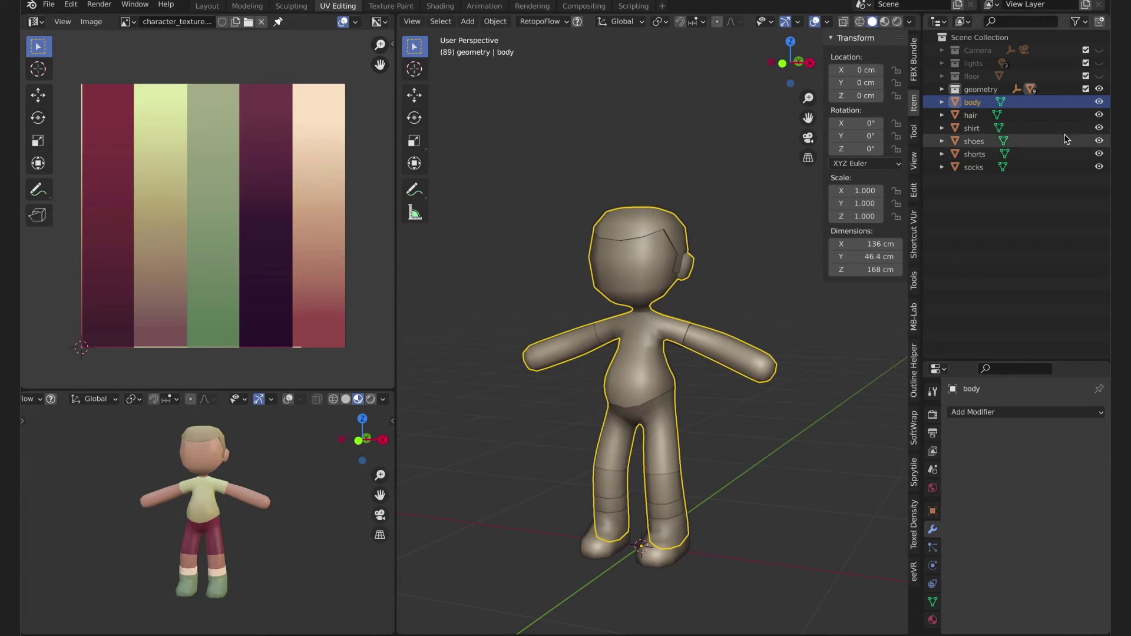
click(1099, 114)
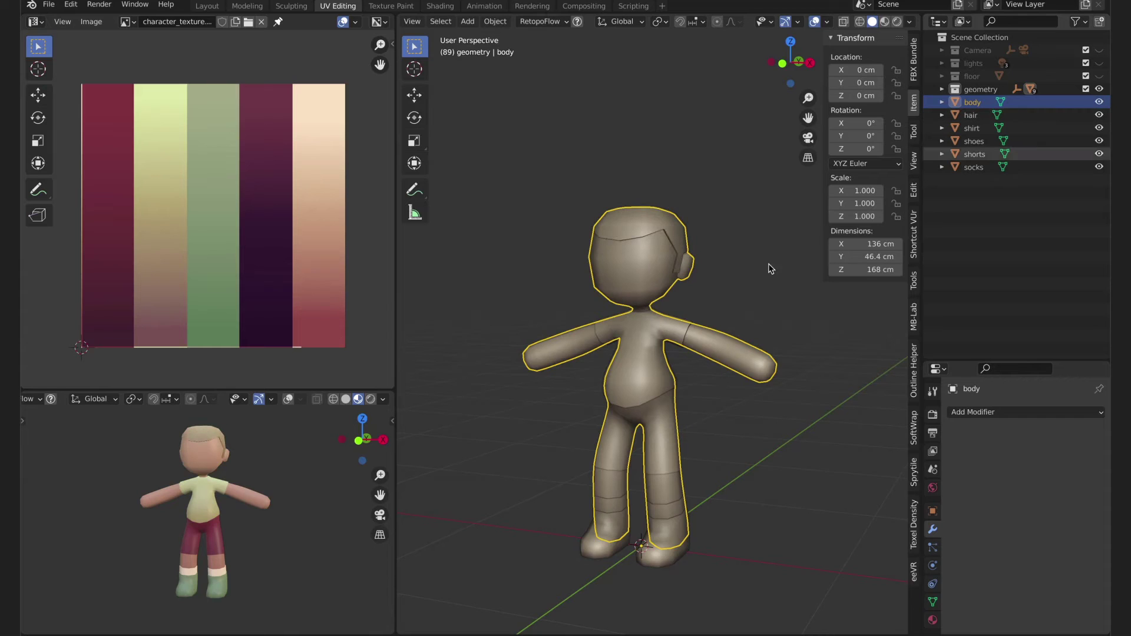
middle_drag(224, 530, 195, 510)
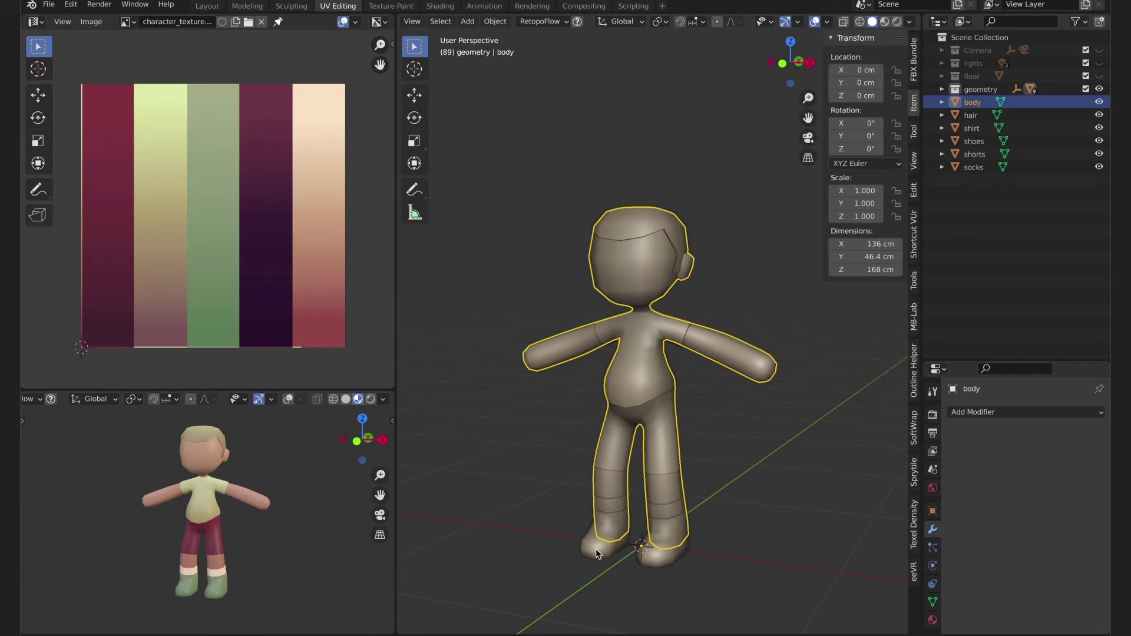
Select the shoes, move their UVs onto the lower part of the dark purple strip and scale them down slightly
click(595, 549)
key(Tab)
key(g)
click(266, 299)
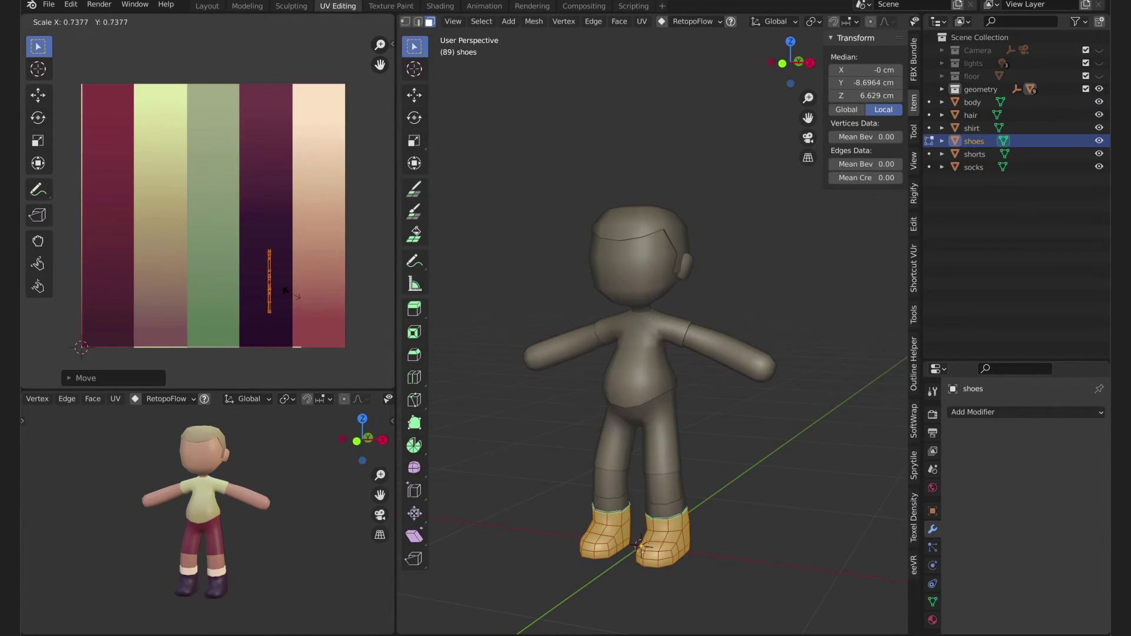
Lower the shared material's Specular value to 0.206
click(933, 620)
scroll(1018, 505, down, 4)
scroll(1017, 505, down, 8)
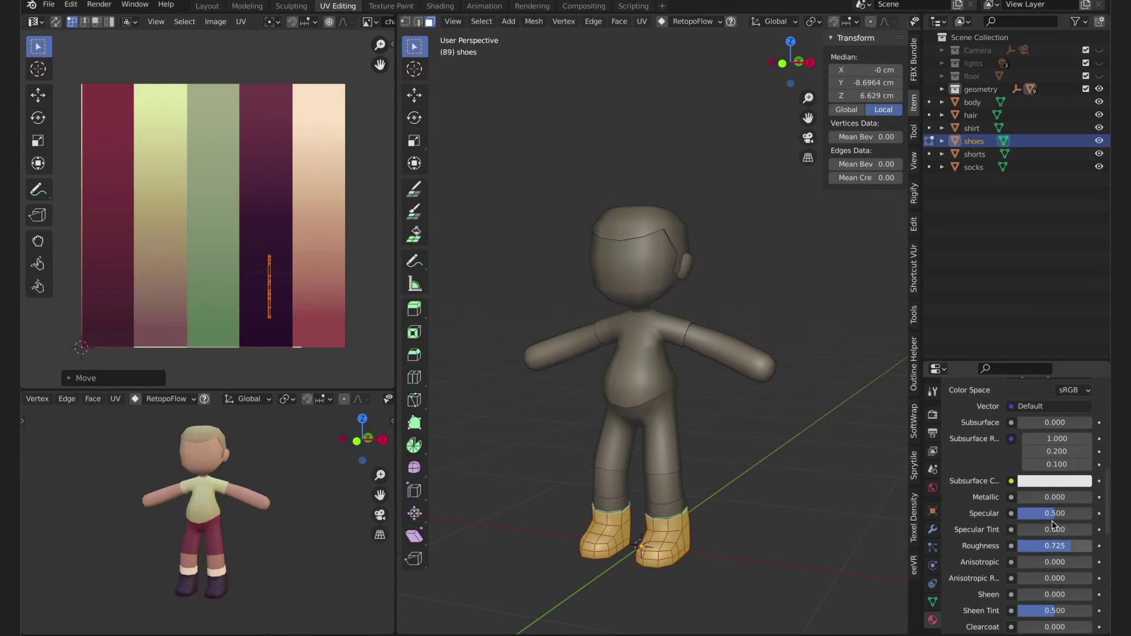
drag(1037, 513, 1061, 513)
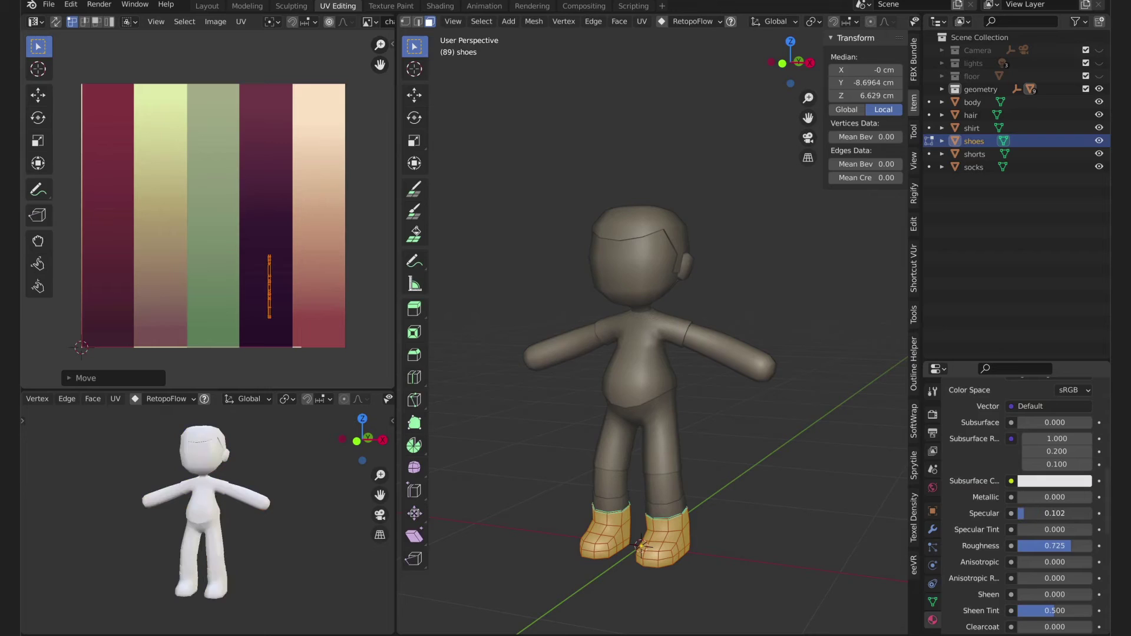
Move the shoes' UVs to the dusky lower end of the yellow strip and return to Object Mode
key(g)
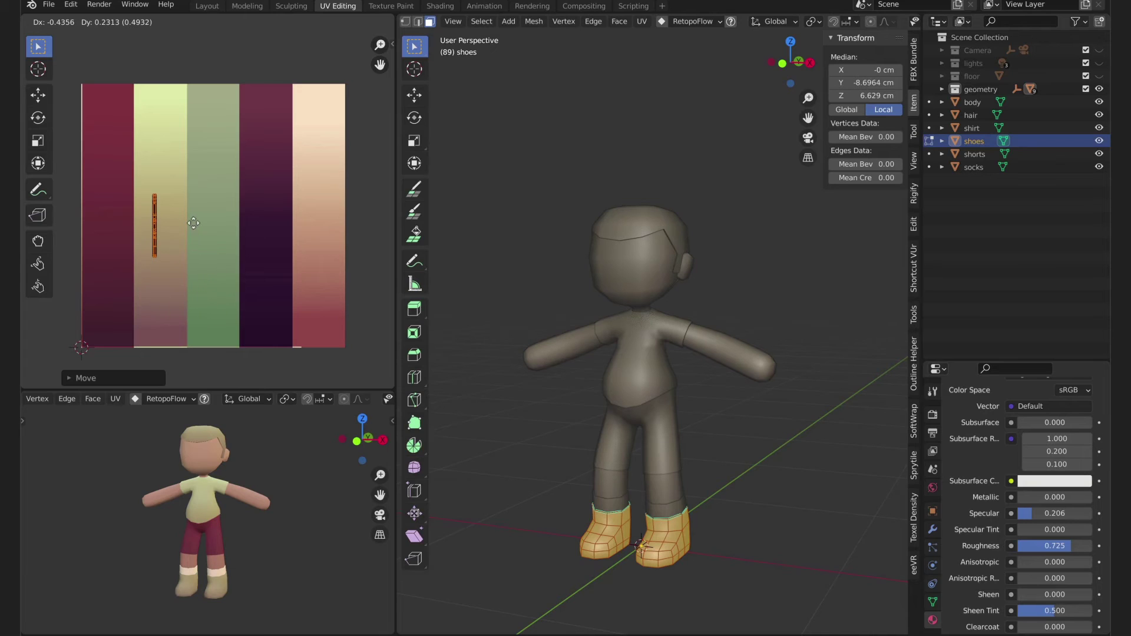
click(200, 260)
scroll(253, 516, down, 4)
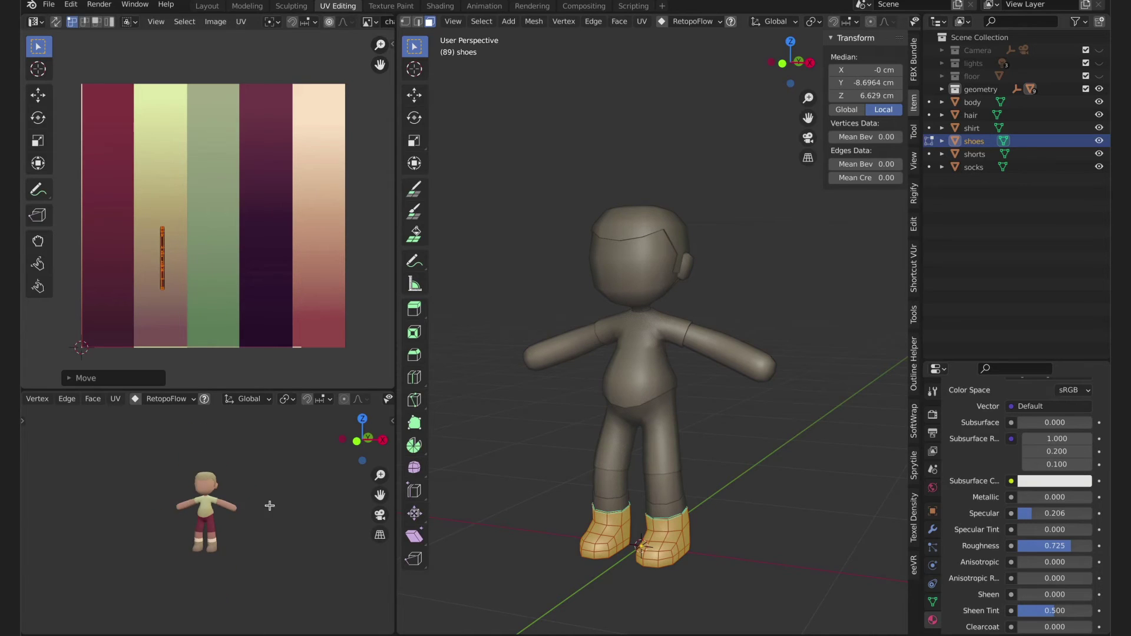
middle_drag(253, 516, 51, 525)
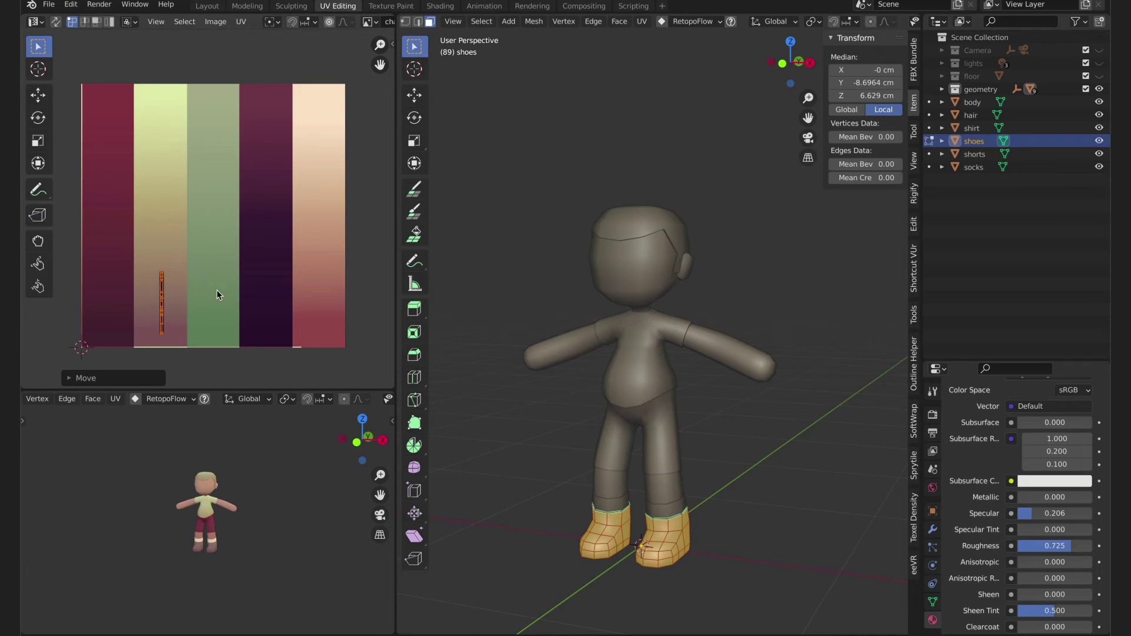
key(Tab)
Select the shirt and toggle its visibility to check it as a separate piece of the character
middle_drag(629, 395, 898, 218)
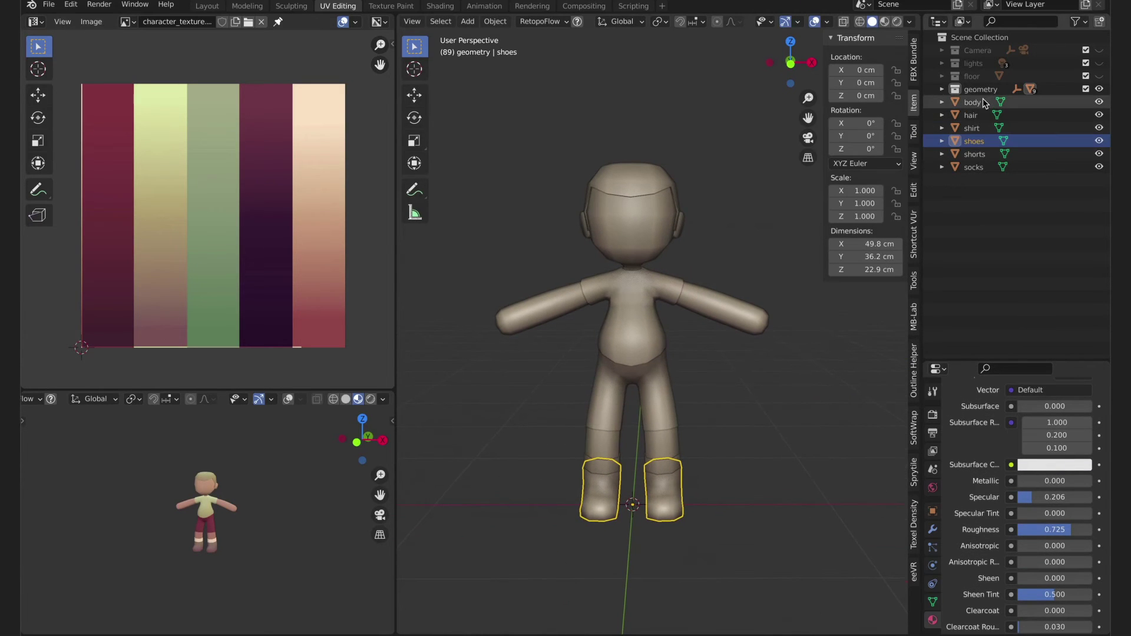
click(974, 127)
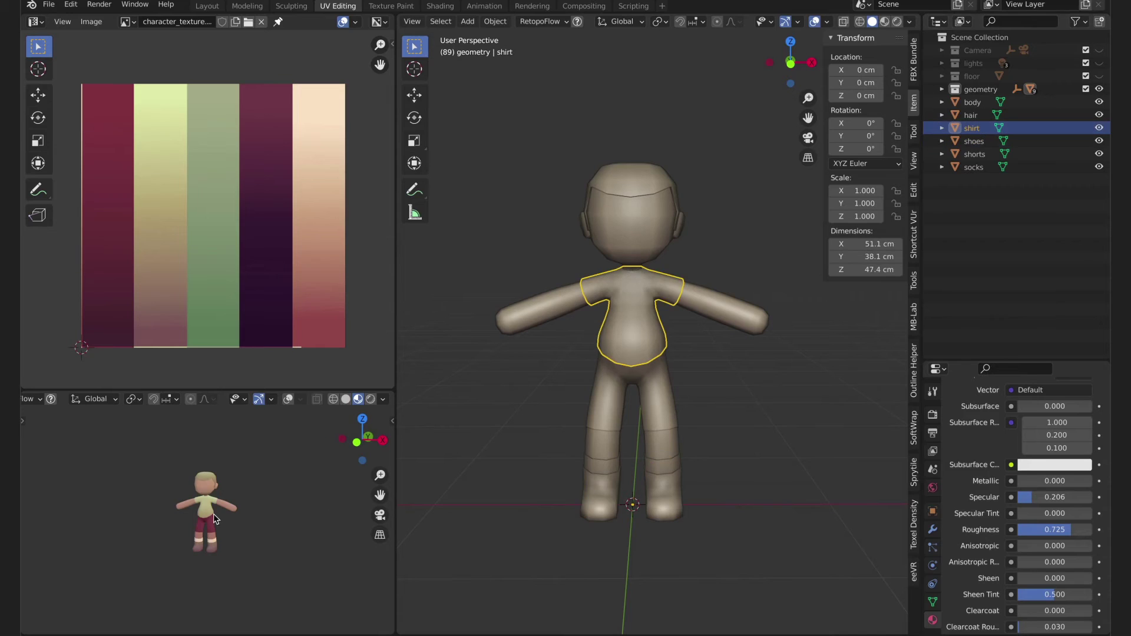
scroll(213, 514, up, 3)
click(1099, 128)
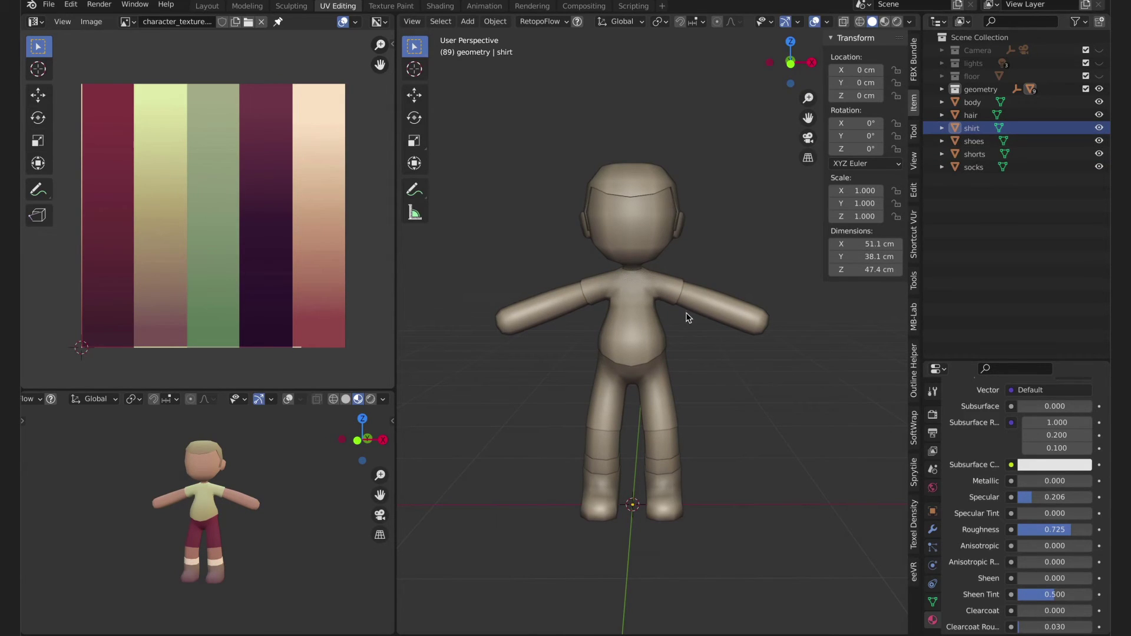
Select all the character pieces and prepare an FBX export of the selected objects, changing the path mode
key(a)
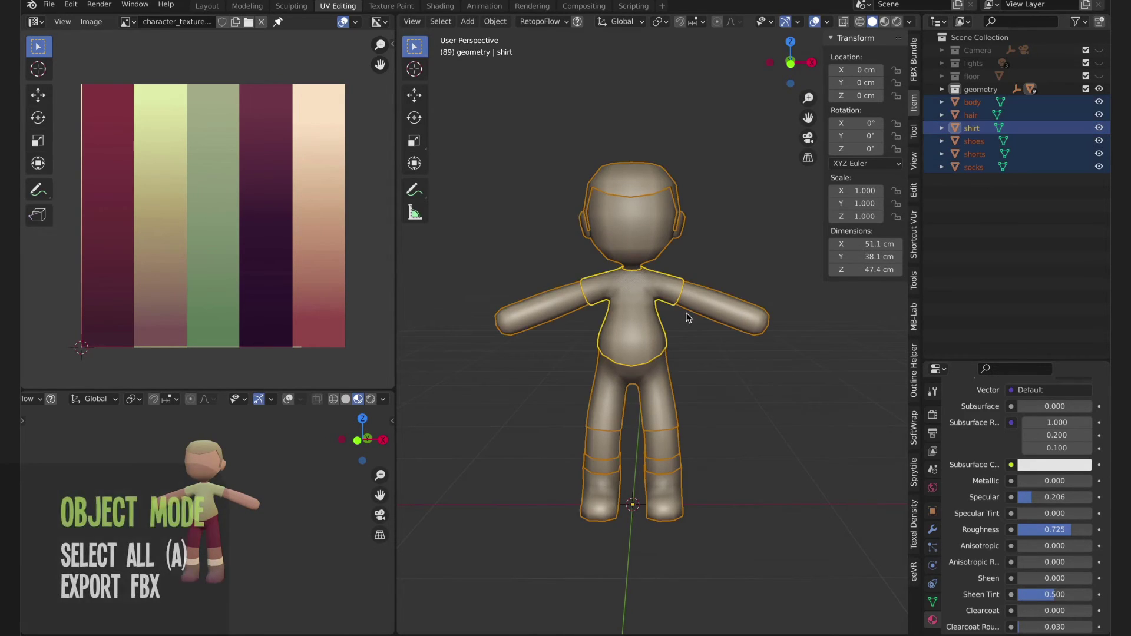
click(51, 6)
mouse_move(94, 189)
click(247, 230)
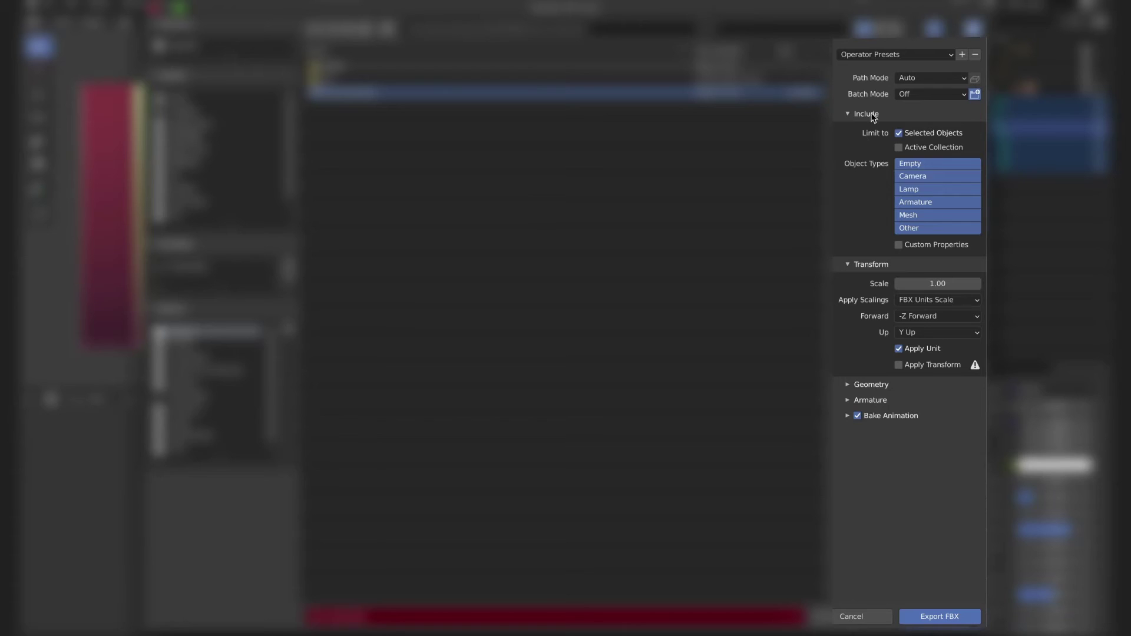
click(957, 78)
click(987, 160)
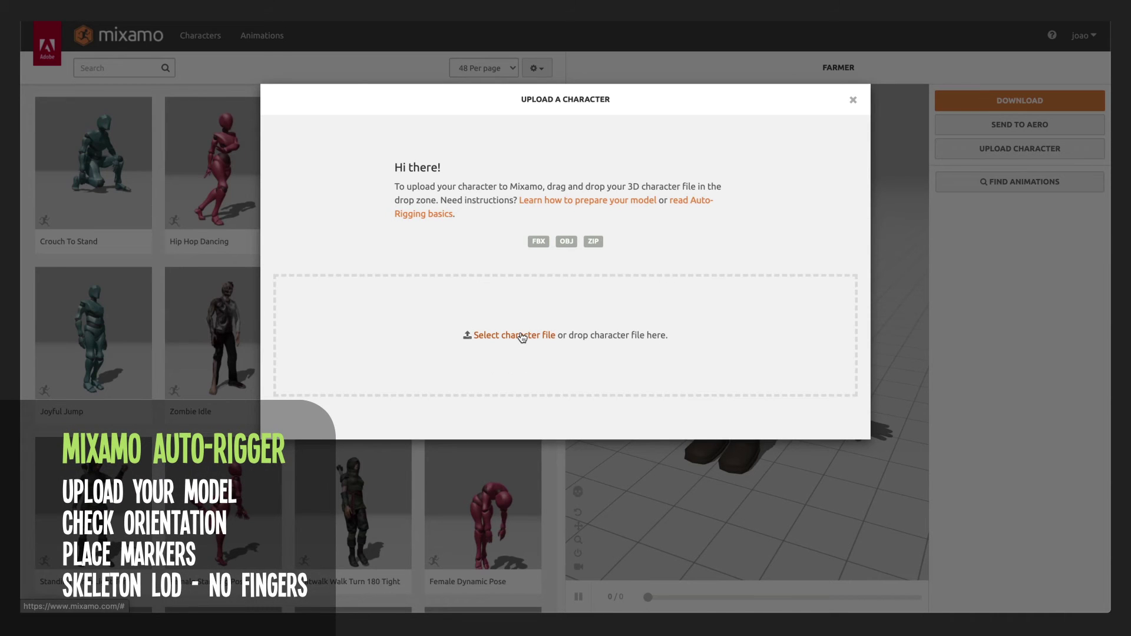
Upload the character file to the Mixamo auto-rigger and accept its front-facing orientation
click(514, 335)
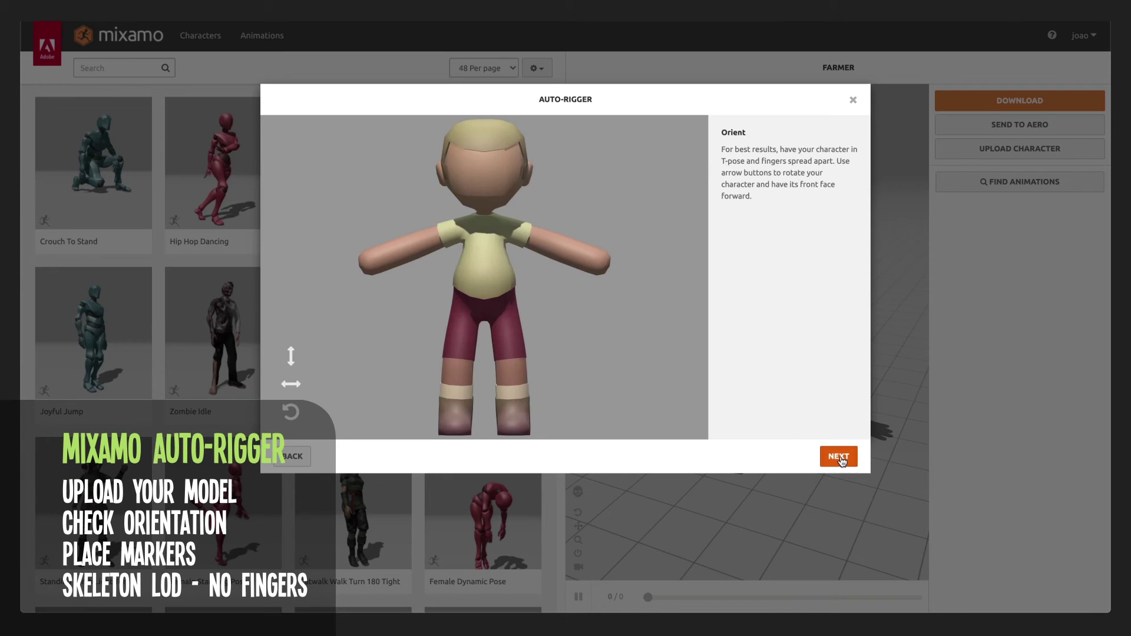
click(839, 457)
Place the chin, wrist and elbow markers on the character with symmetry enabled
mouse_move(331, 278)
mouse_down()
mouse_move(480, 190)
mouse_move(487, 199)
mouse_up()
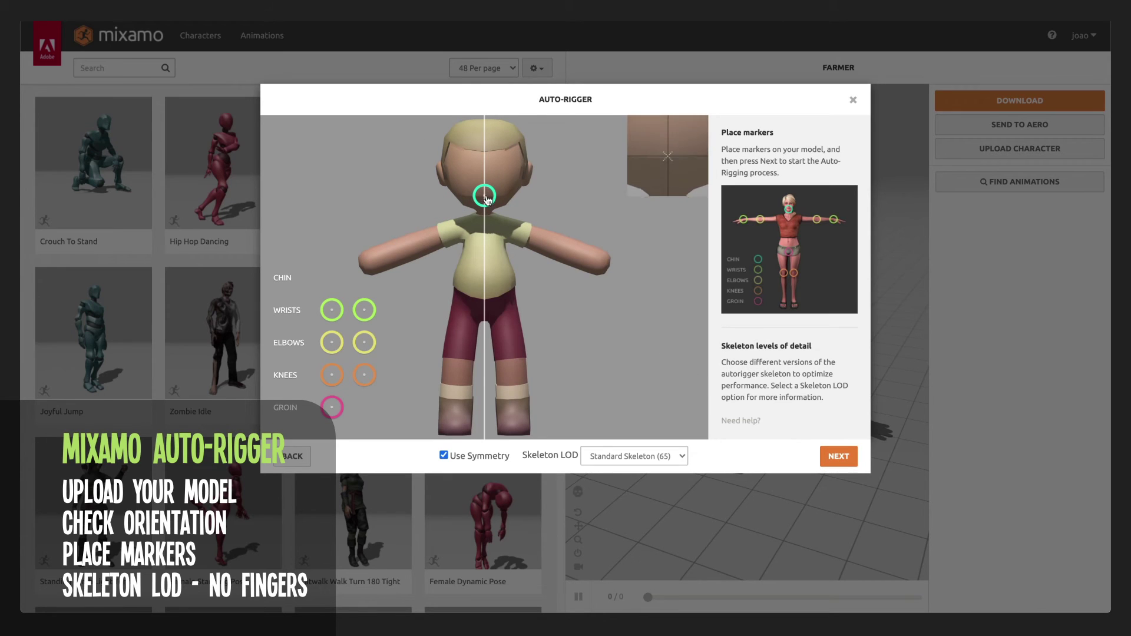
drag(332, 310, 380, 259)
drag(332, 343, 419, 248)
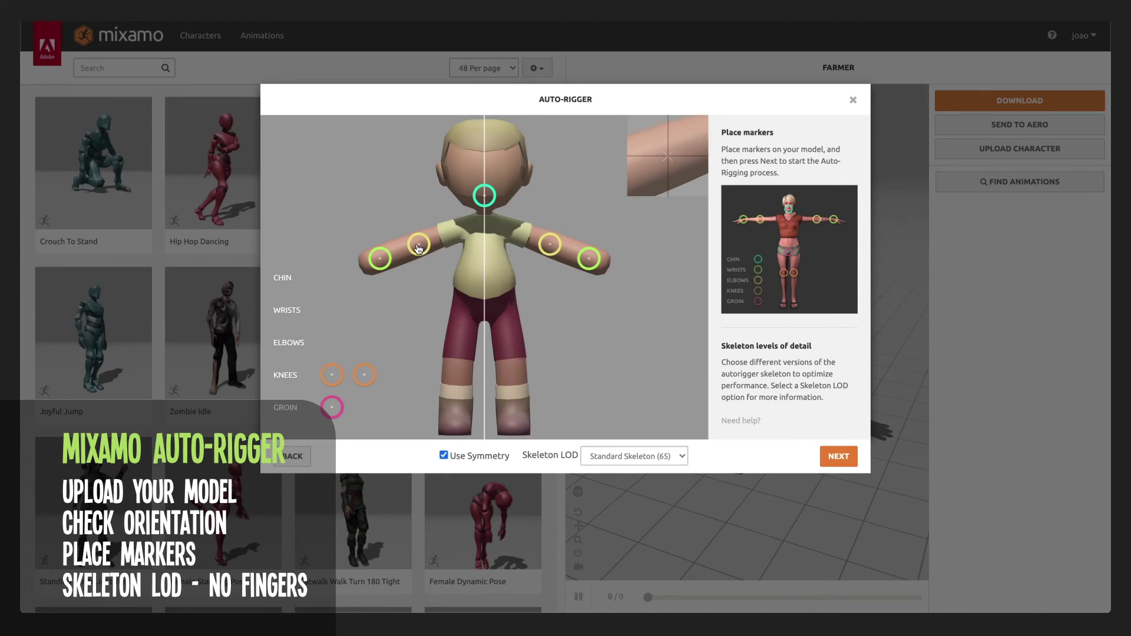
Check the joint positions on the mesh in Blender and place the knee and groin markers in Mixamo
key(super+Tab)
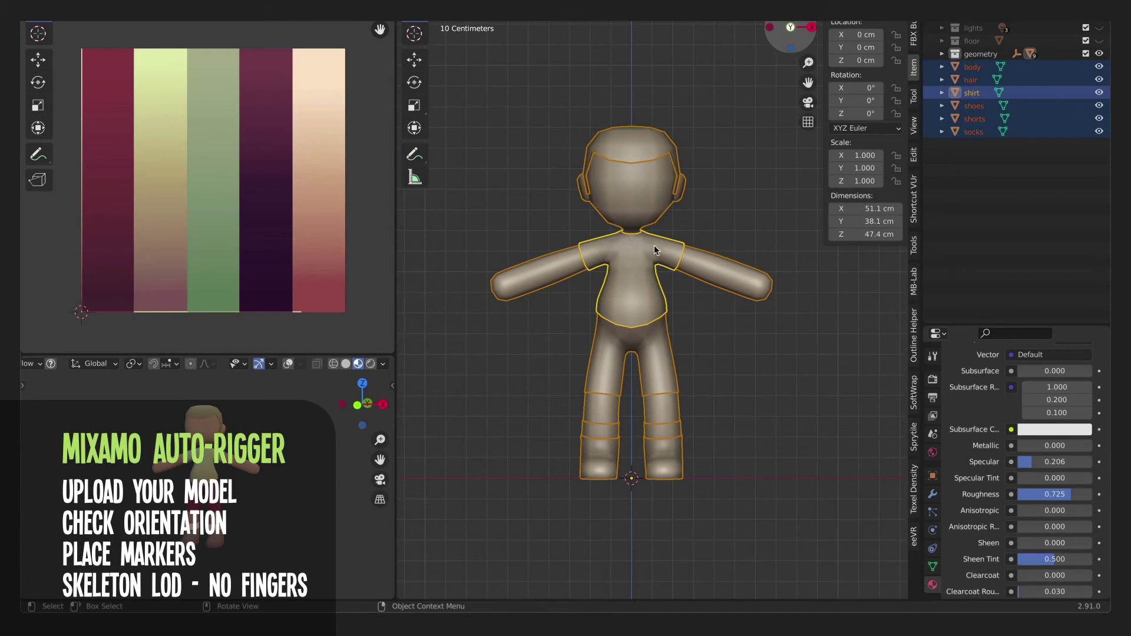
key(Tab)
key(super+Tab)
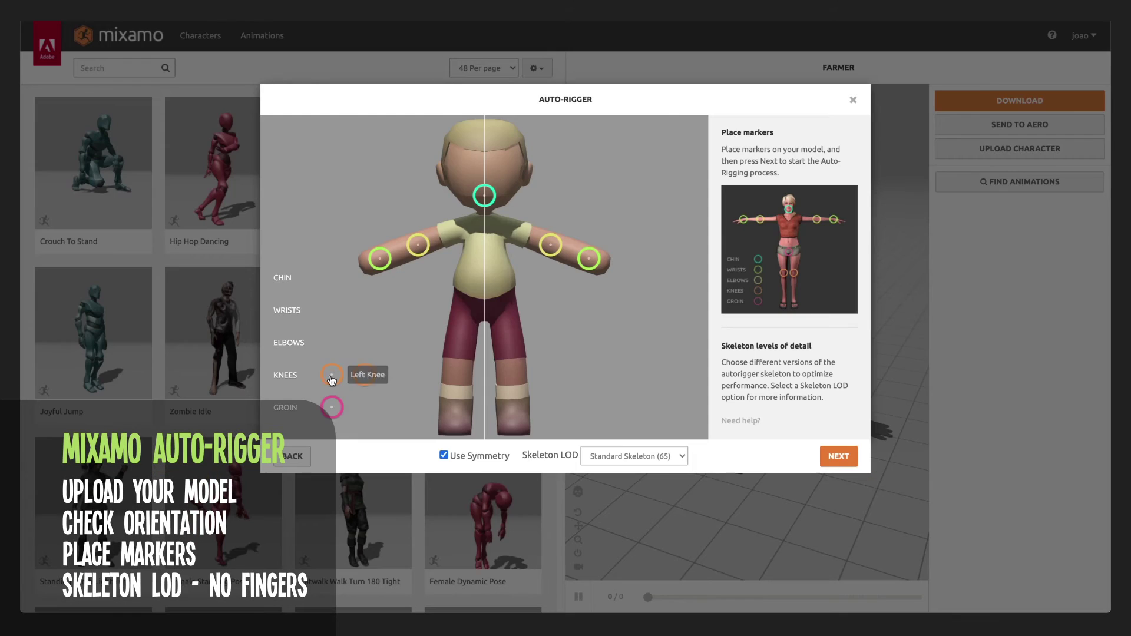
drag(331, 380, 459, 359)
key(super+Tab)
key(super+Tab)
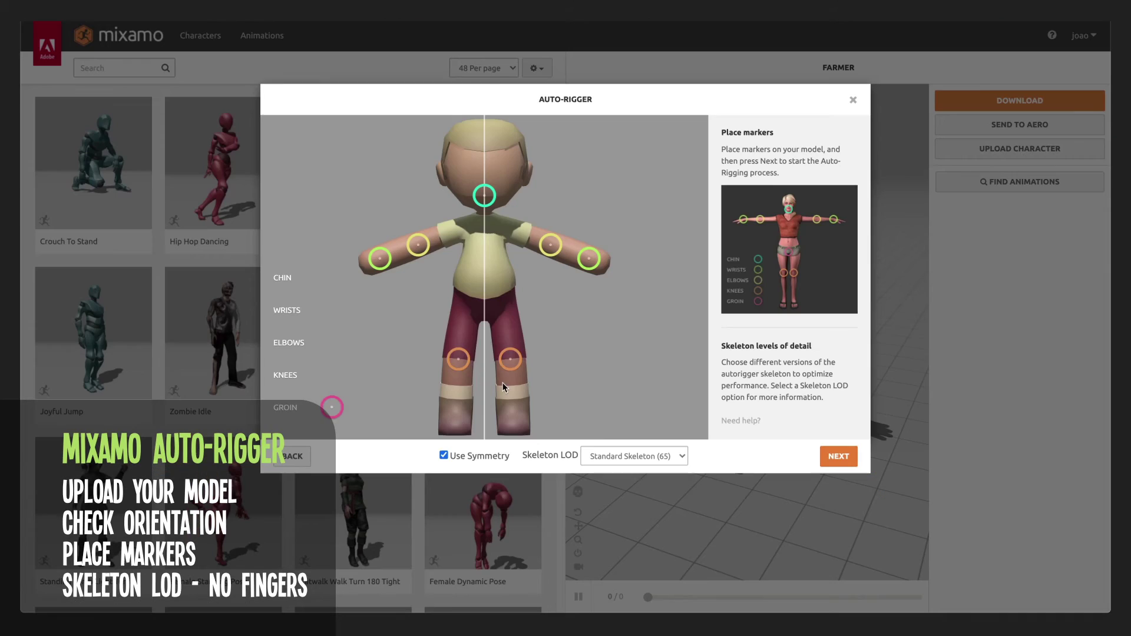
drag(332, 407, 484, 304)
Set the skeleton detail to No Fingers (25), run the auto-rigging and accept the rigged character
click(634, 456)
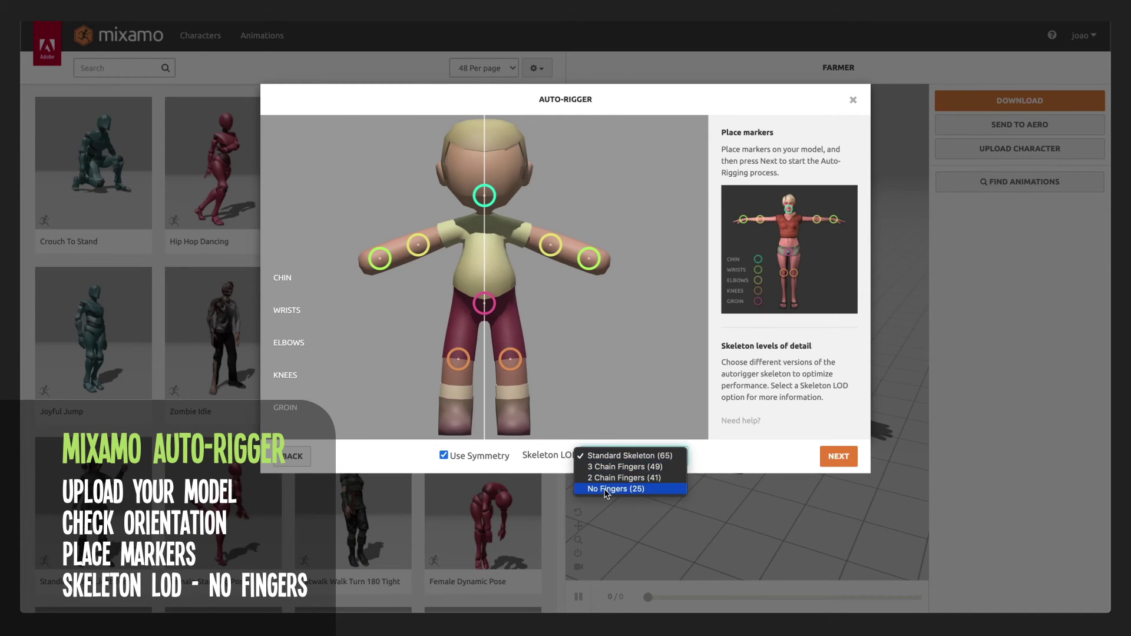
click(615, 492)
click(850, 453)
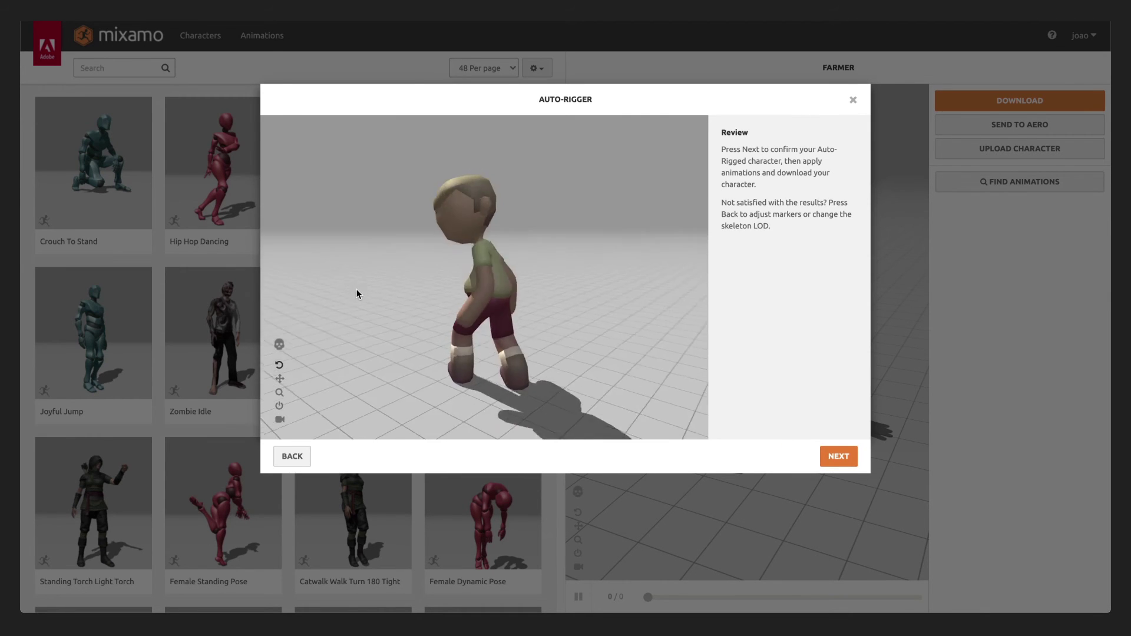
click(837, 457)
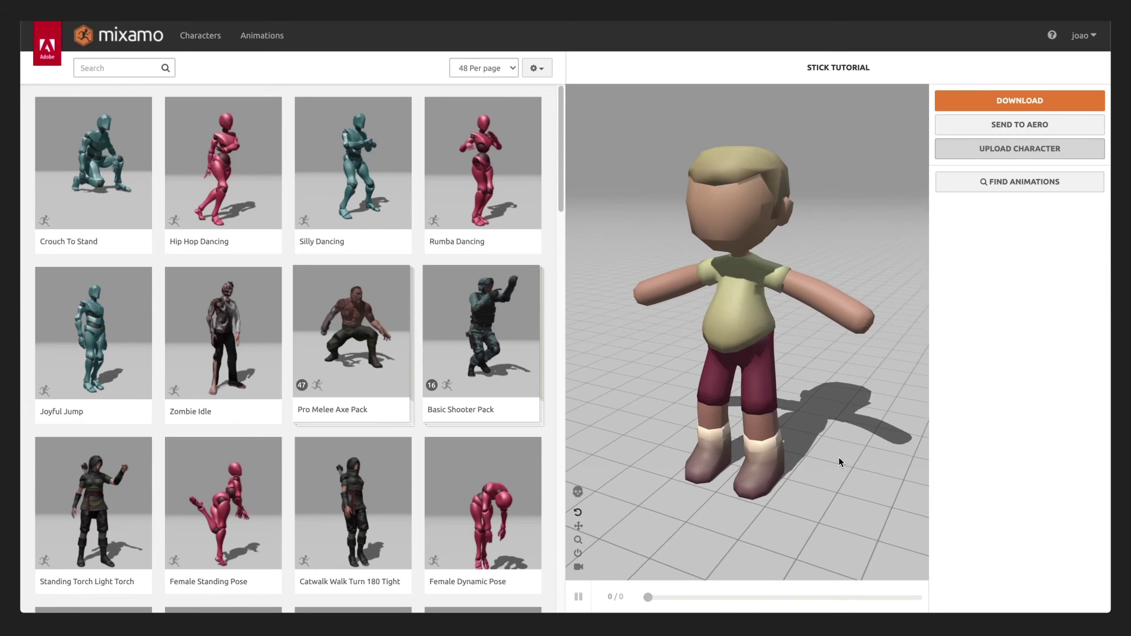
Search the animations for "test", preview Skinning Test on the character from several angles and start the download
click(109, 68)
text(test)
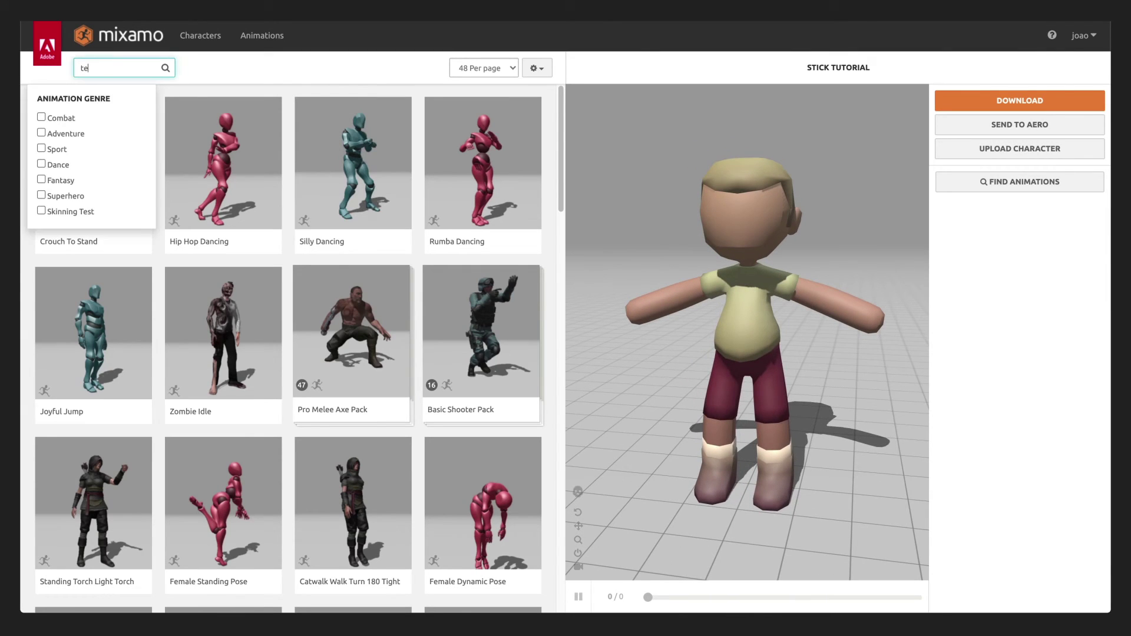
key(Return)
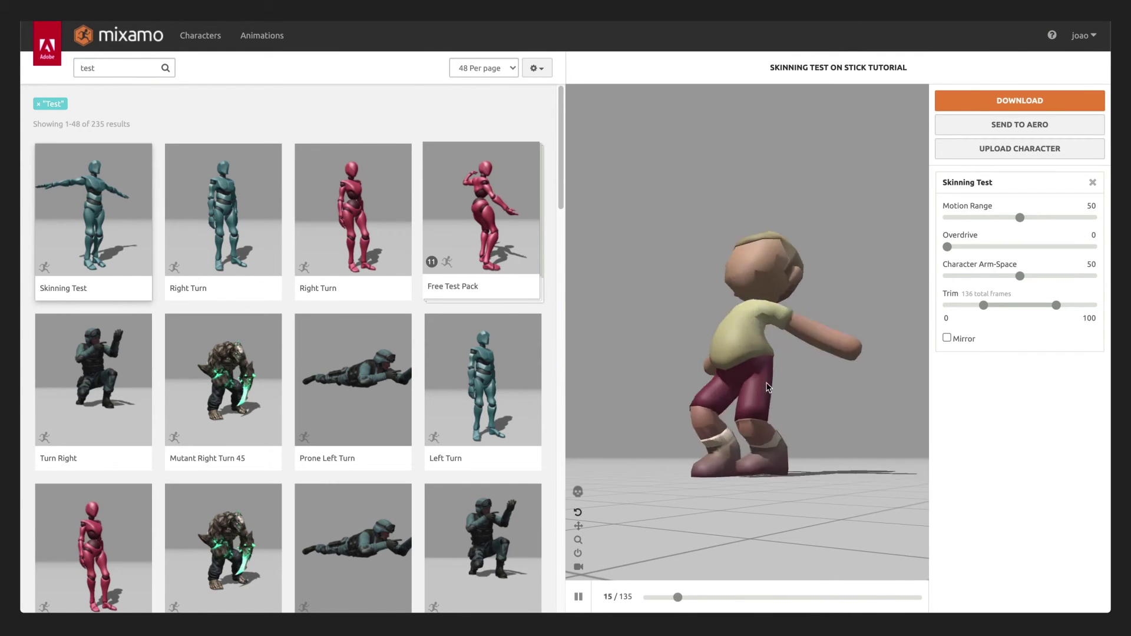
drag(683, 409, 786, 398)
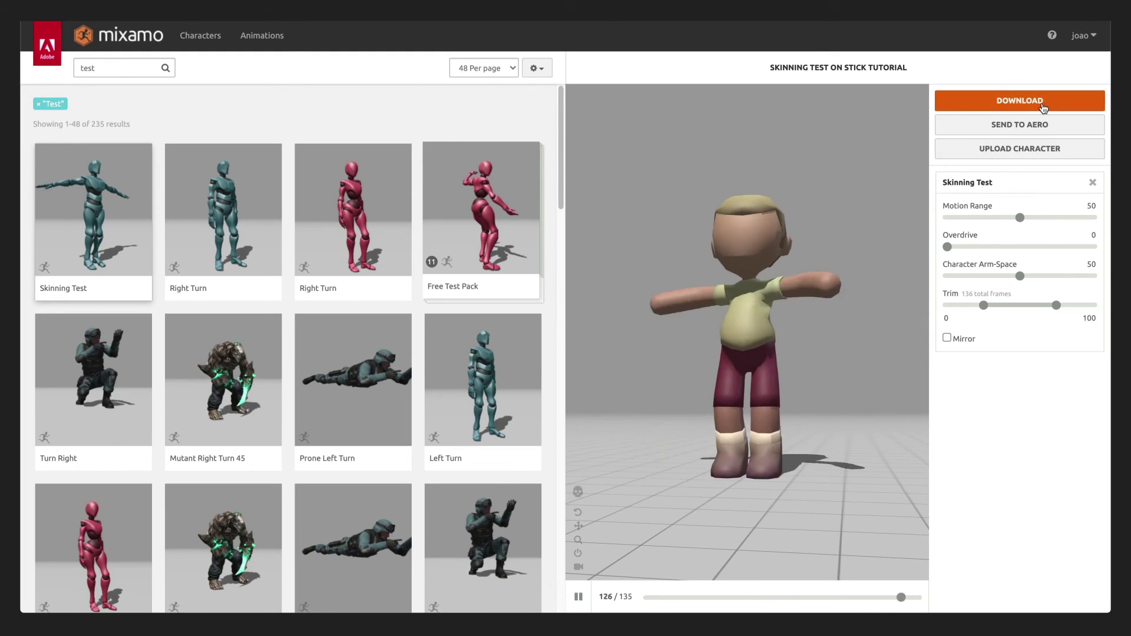
click(1020, 101)
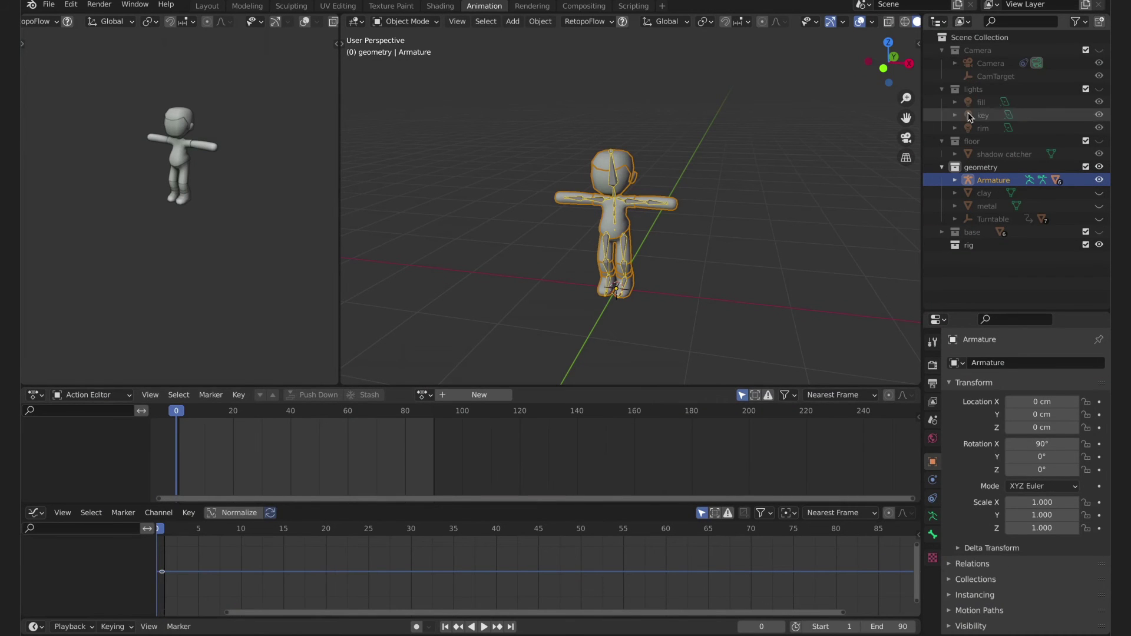
In Blender, collapse the Camera, lights and floor collections in the Outliner above the imported armature
click(942, 52)
click(942, 63)
click(943, 76)
Delete the imported mixamo.com|Layer0 actions from the Outliner's Blender File display and return it to the View Layer display
click(964, 21)
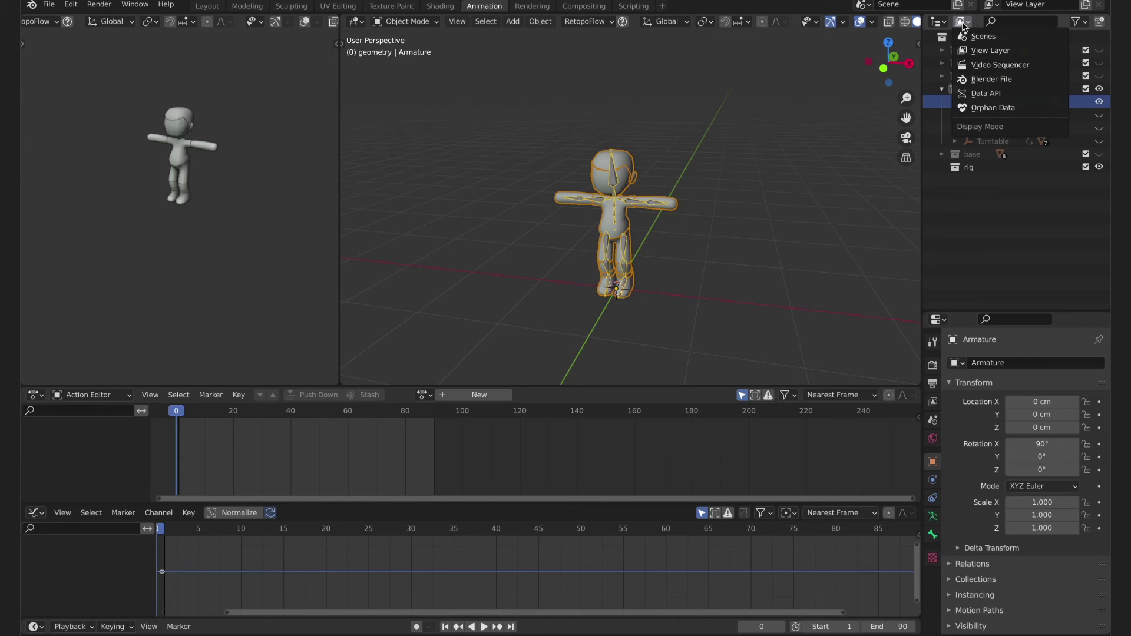
click(991, 79)
click(942, 50)
click(1001, 63)
shift+click(1002, 89)
right_click(990, 121)
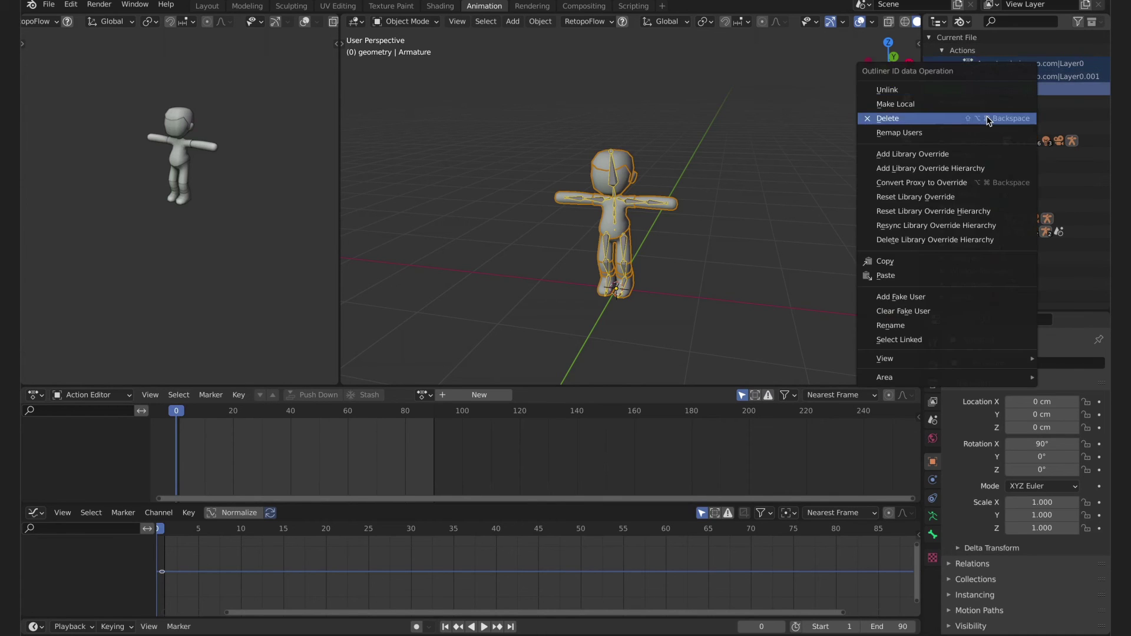
click(990, 118)
click(930, 37)
click(965, 22)
click(979, 51)
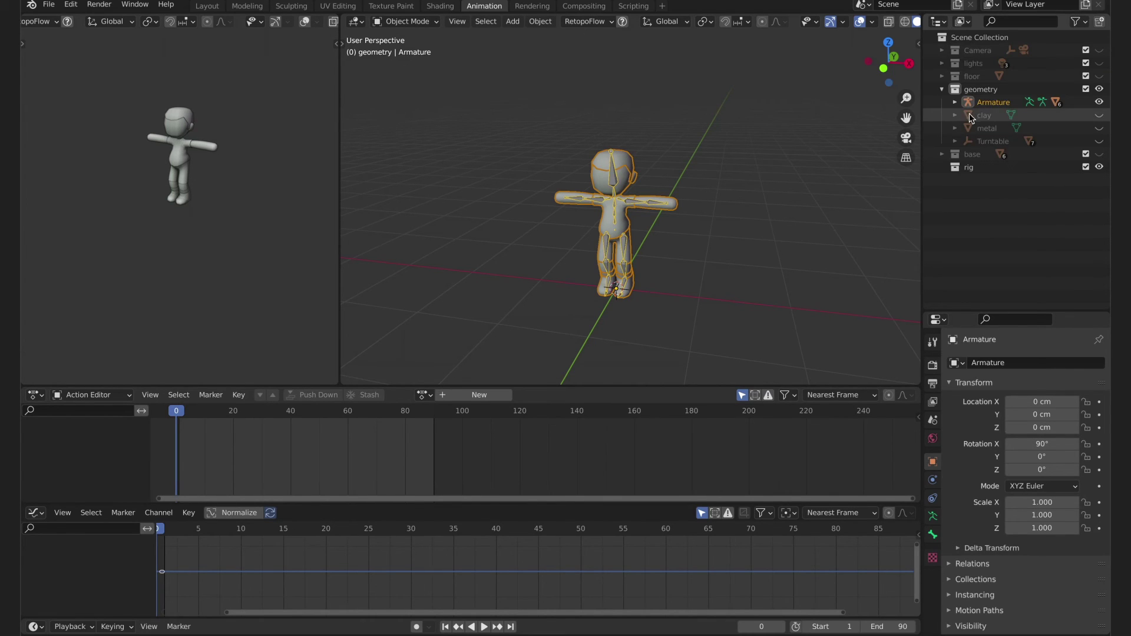
Move the Armature with its child meshes into the rig collection and collapse the geometry collection
click(957, 105)
drag(994, 102, 970, 268)
click(942, 89)
Examine the rig's child meshes by selecting the hair, shirt and shoes one after another
click(1008, 141)
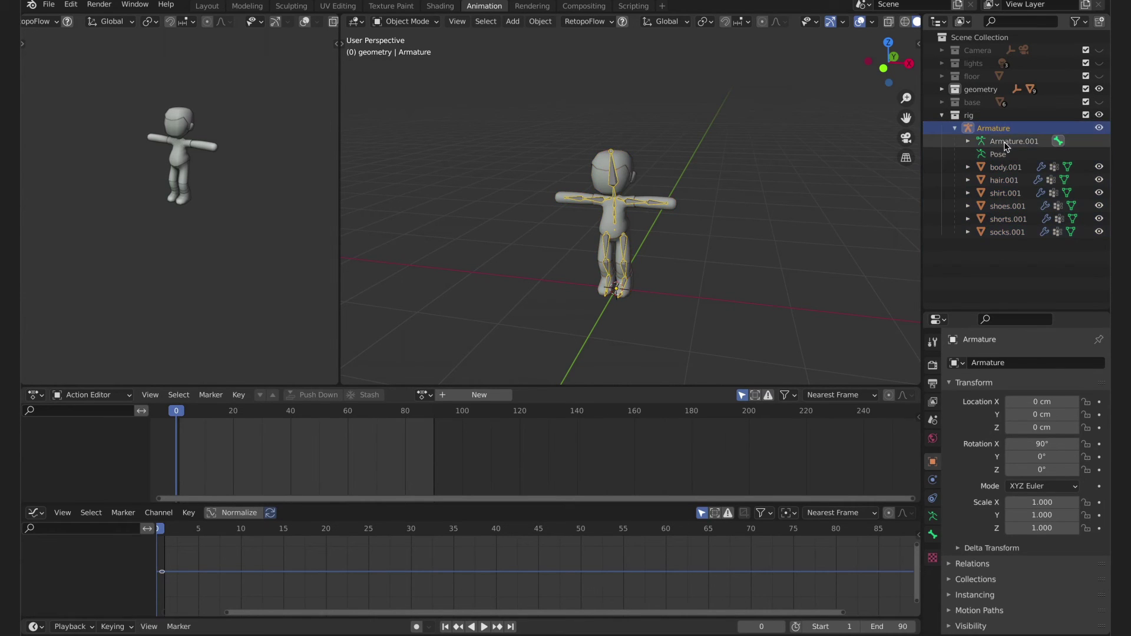
click(1004, 179)
click(1004, 193)
click(1007, 206)
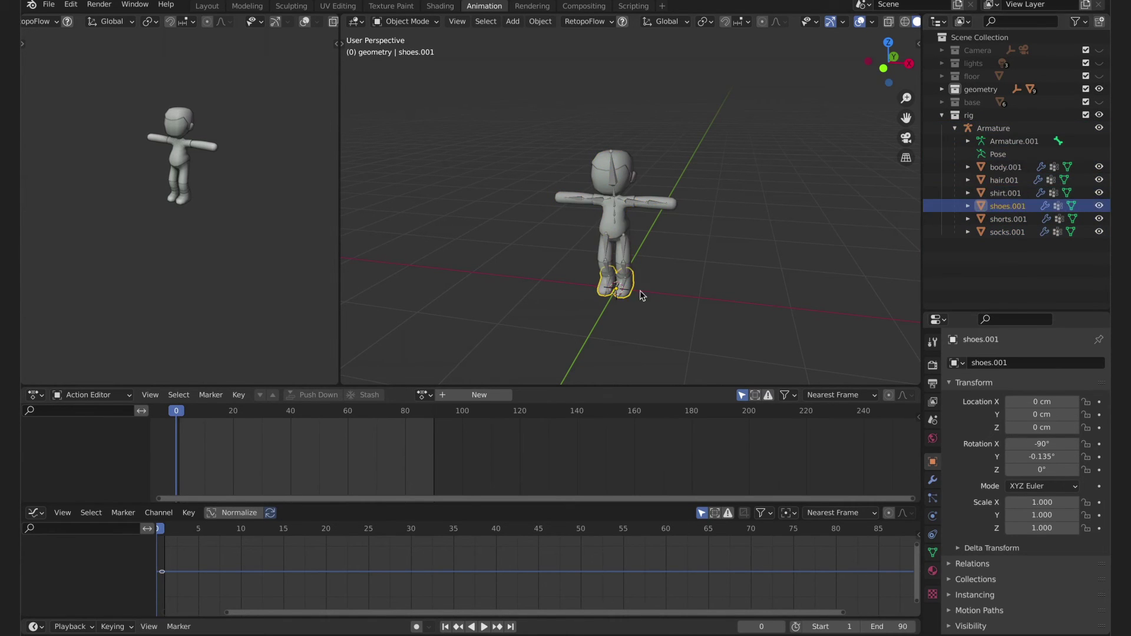
scroll(625, 295, up, 6)
scroll(653, 244, up, 2)
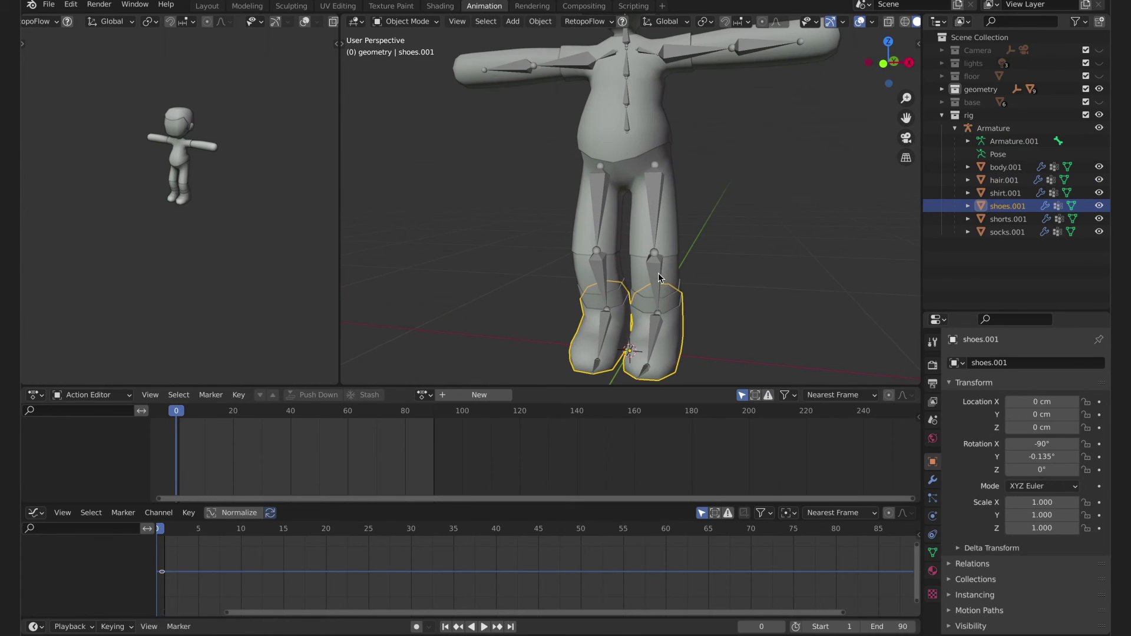
In the Modeling workspace, select the body mesh and enable its Armature modifier's Edit Mode and On Cage display
click(247, 6)
scroll(468, 485, up, 4)
shift+middle_drag(468, 484, 531, 410)
key(Tab)
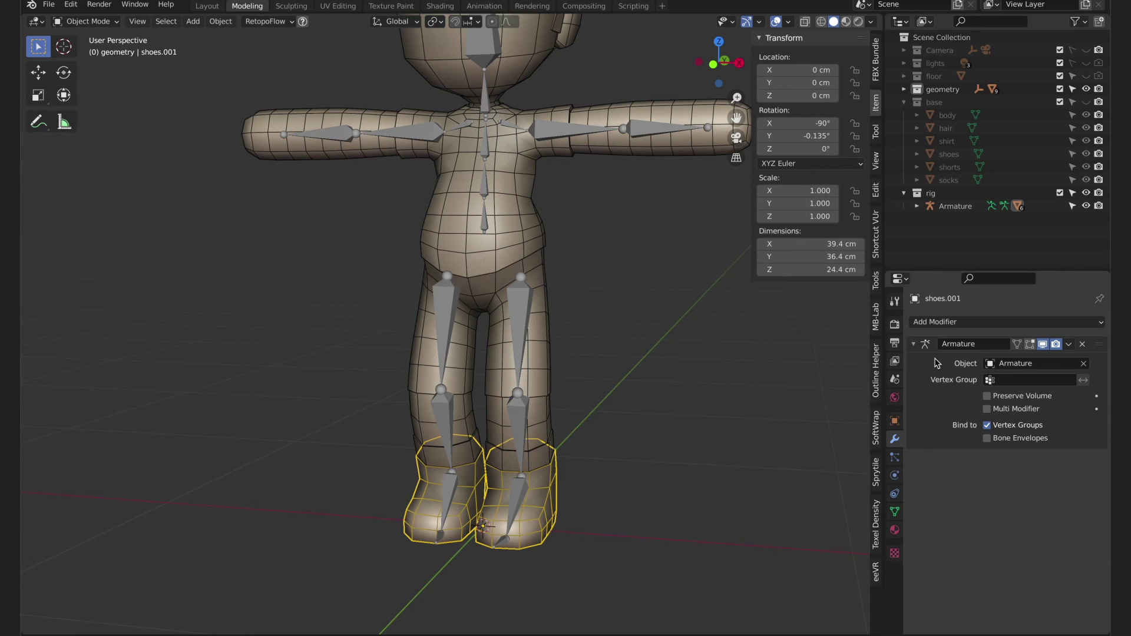
click(548, 430)
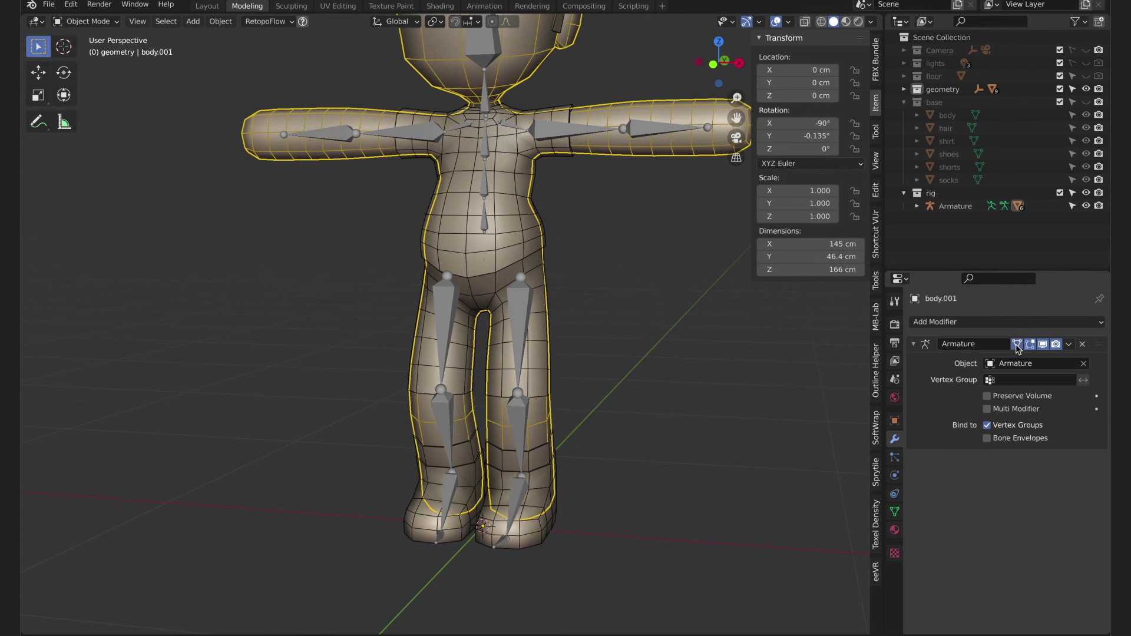
middle_drag(526, 459, 503, 448)
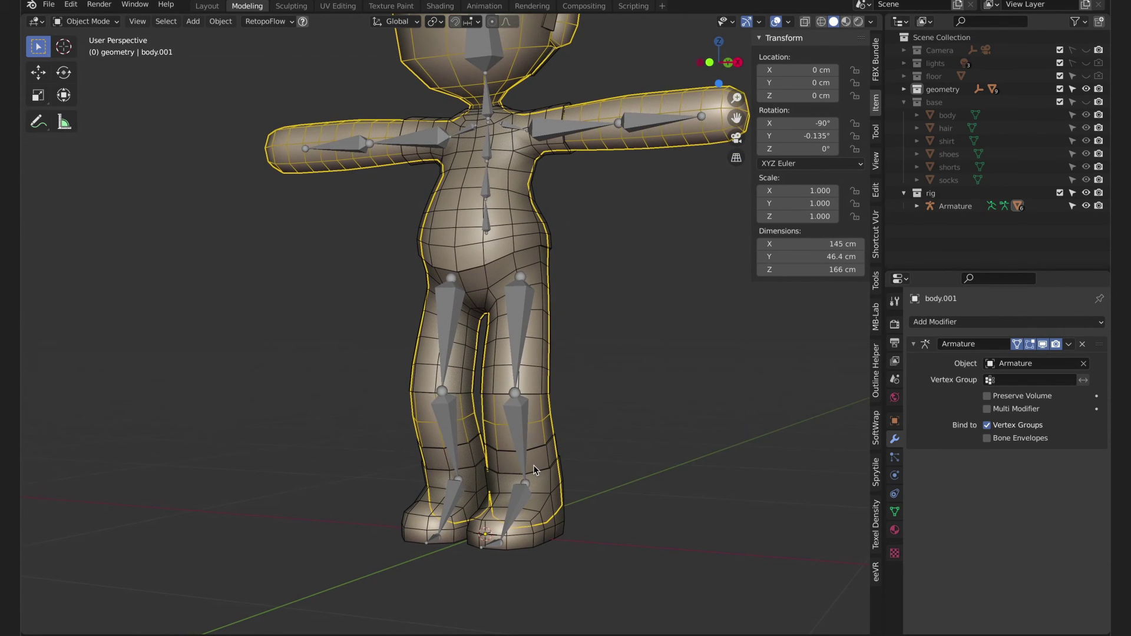
In Edit Mode, delete the face loop around each ankle of the body mesh hidden inside the shoes
key(Tab)
key(a)
key(ctrl+z)
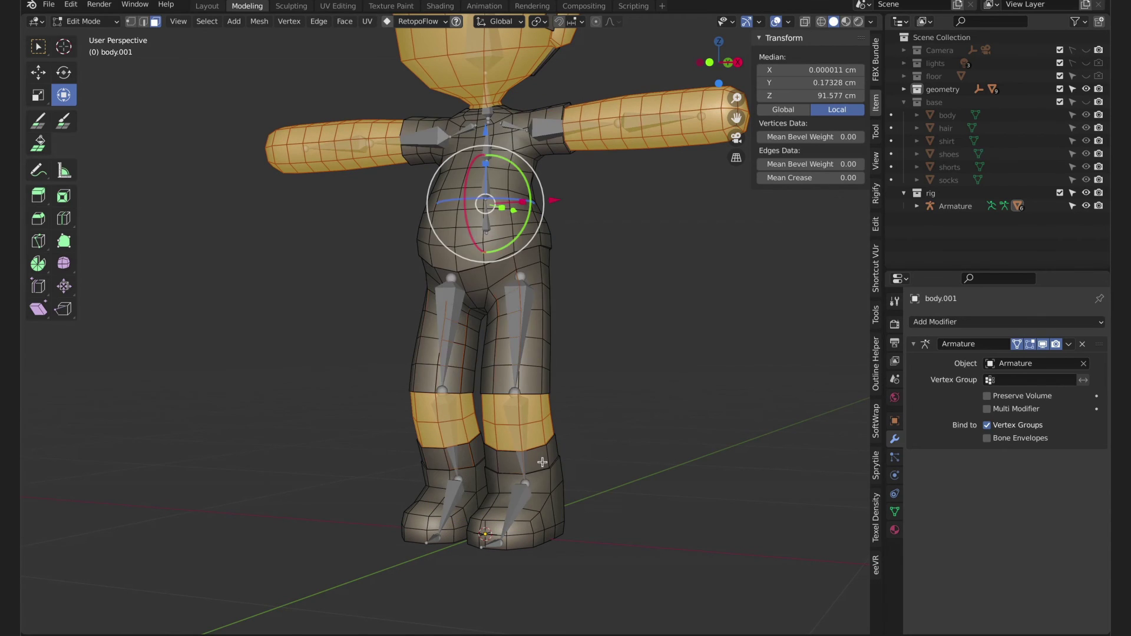
key(a)
alt+click(546, 478)
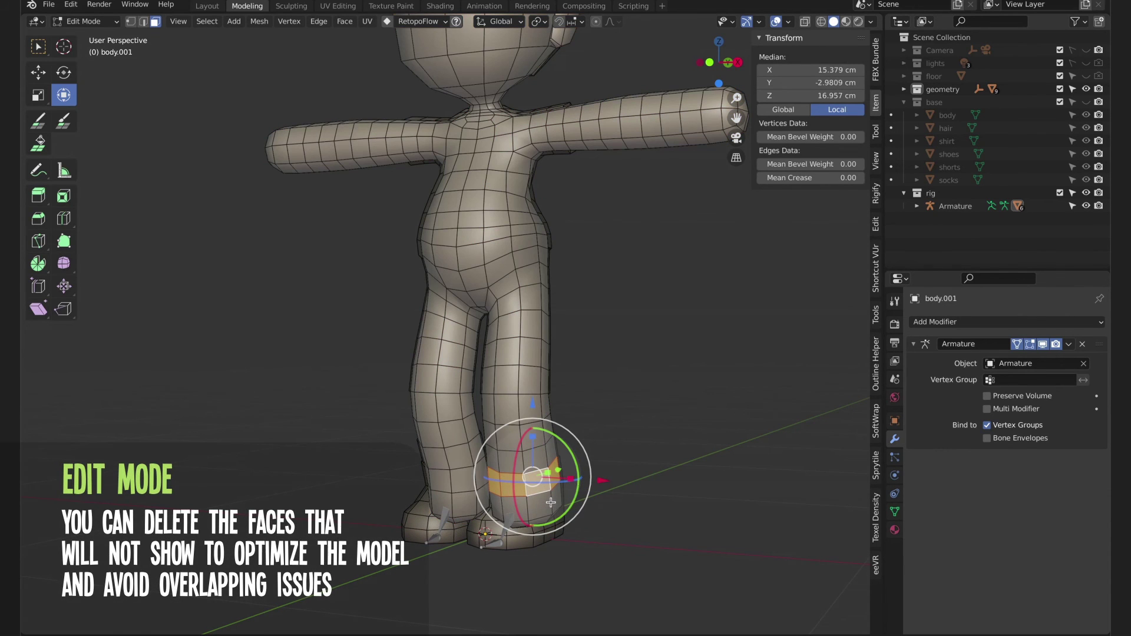
alt+shift+click(453, 492)
key(x)
click(456, 505)
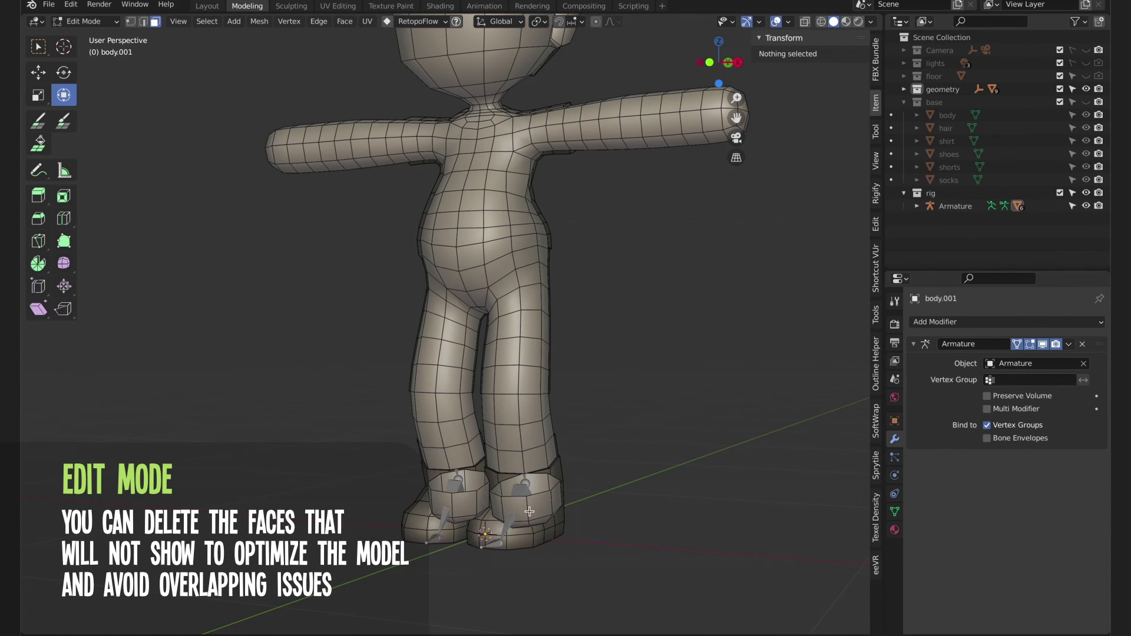
Delete the two detached foot parts of the body mesh inside the shoes
key(l)
key(l)
key(x)
click(455, 504)
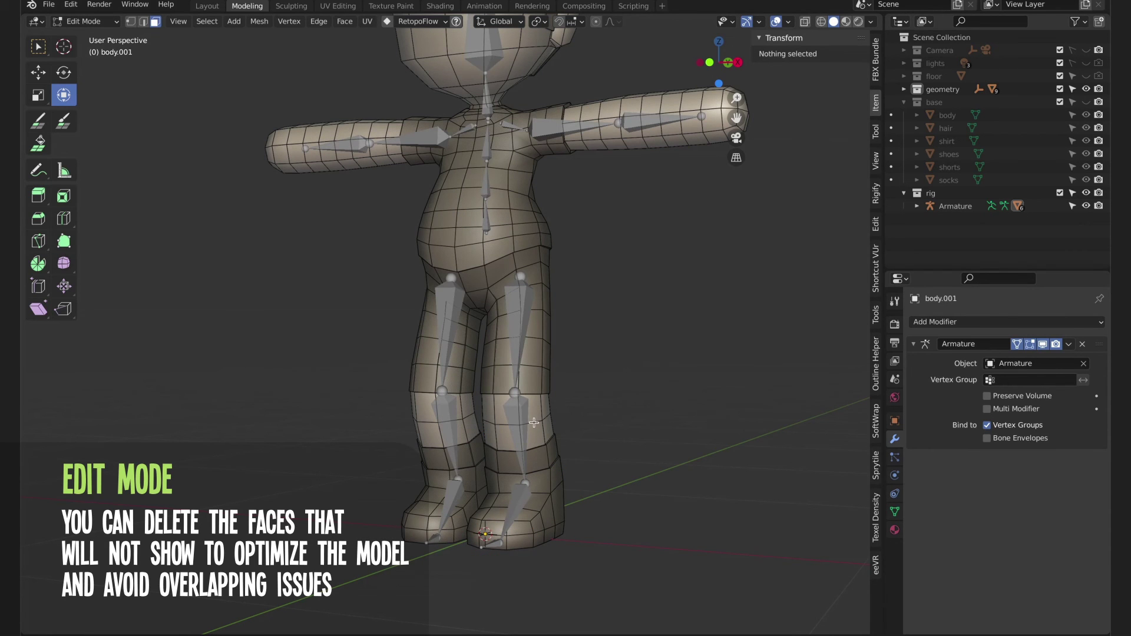
Delete the body's face loop at the top of each arm underneath the shirt sleeves
middle_drag(533, 187, 588, 184)
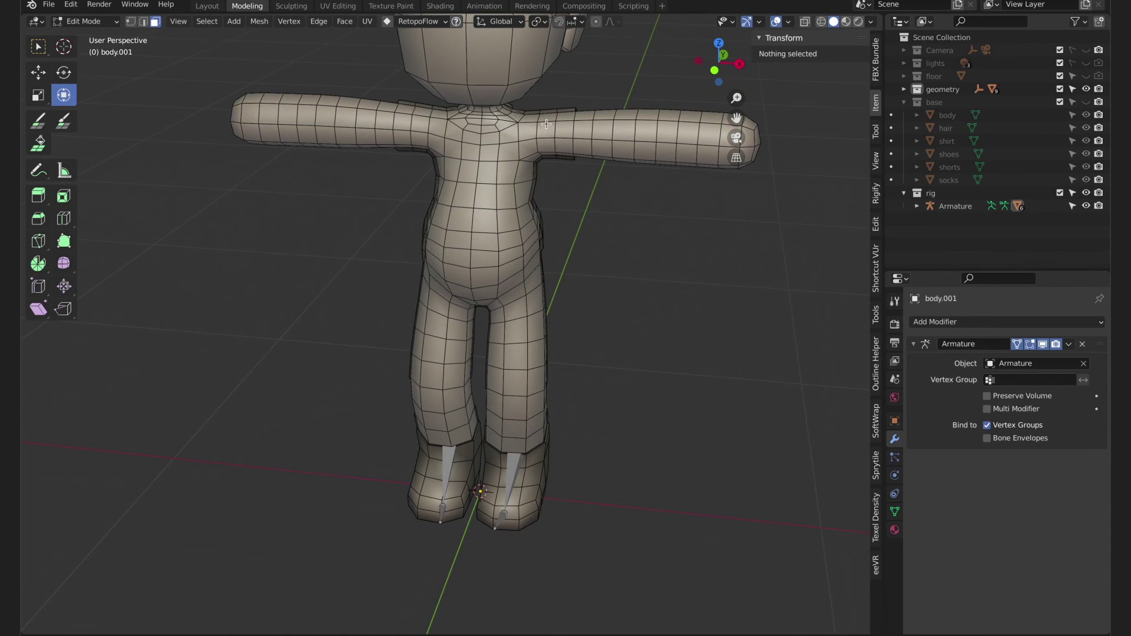
click(546, 124)
shift+click(402, 121)
right_click(407, 118)
key(Escape)
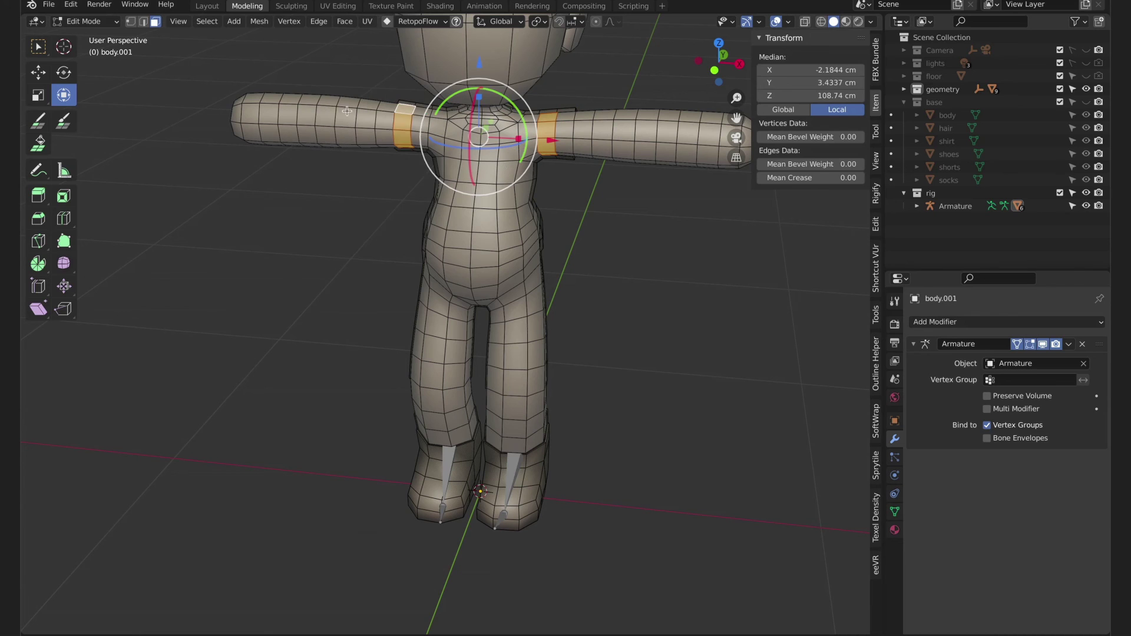
alt+shift+click(413, 117)
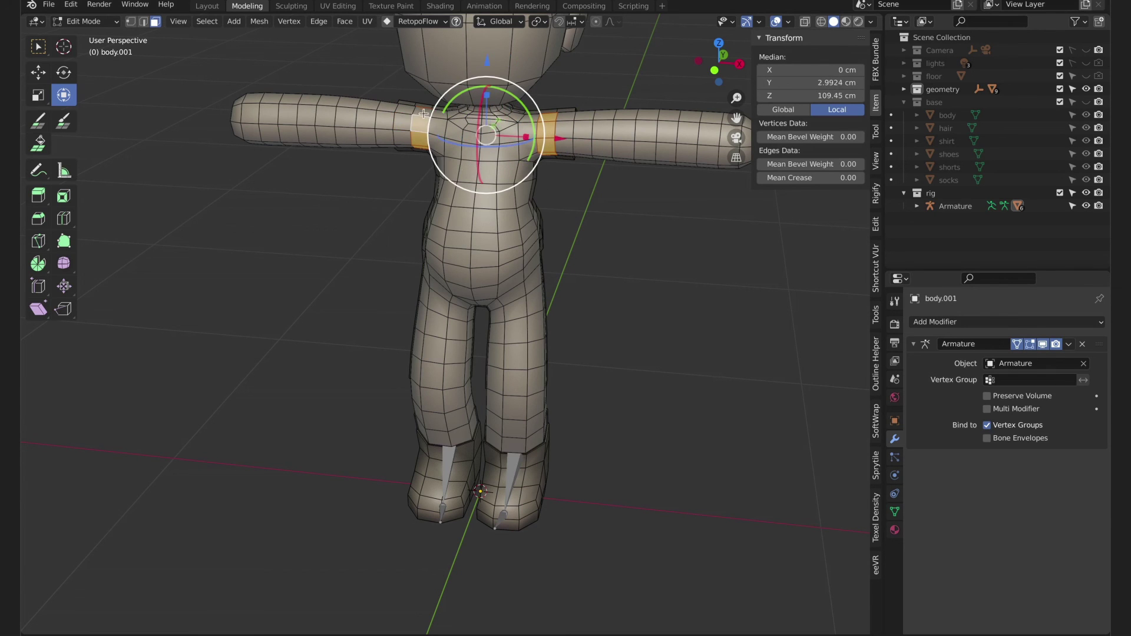
key(x)
click(426, 114)
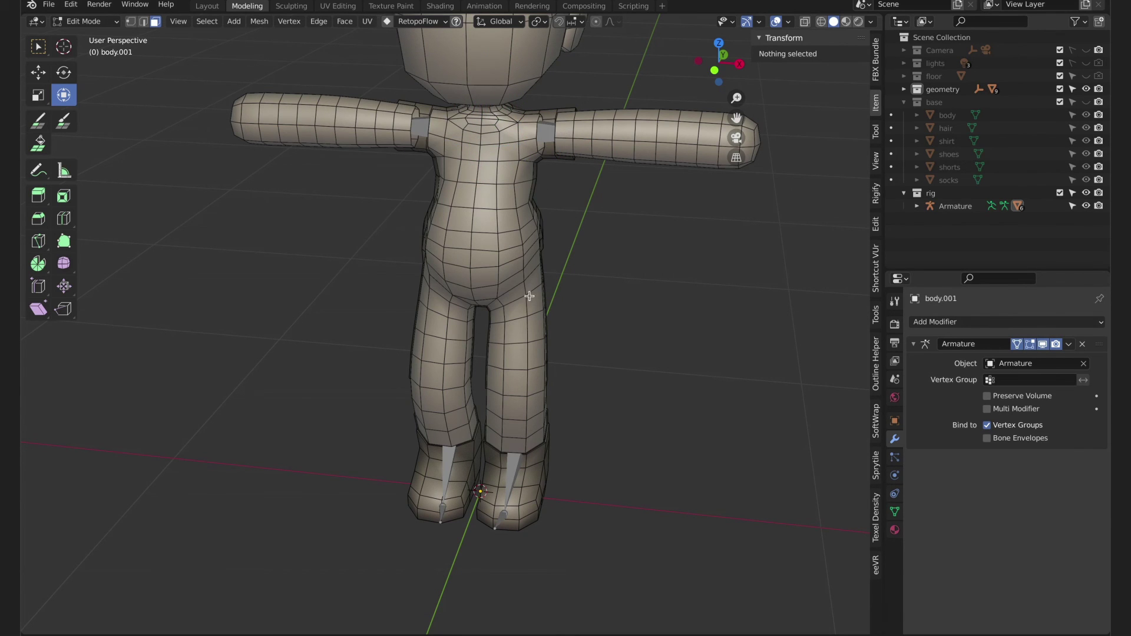
Delete the horizontal face loop around the body's waist underneath the shirt
middle_drag(529, 296, 511, 255)
key(Tab)
key(Tab)
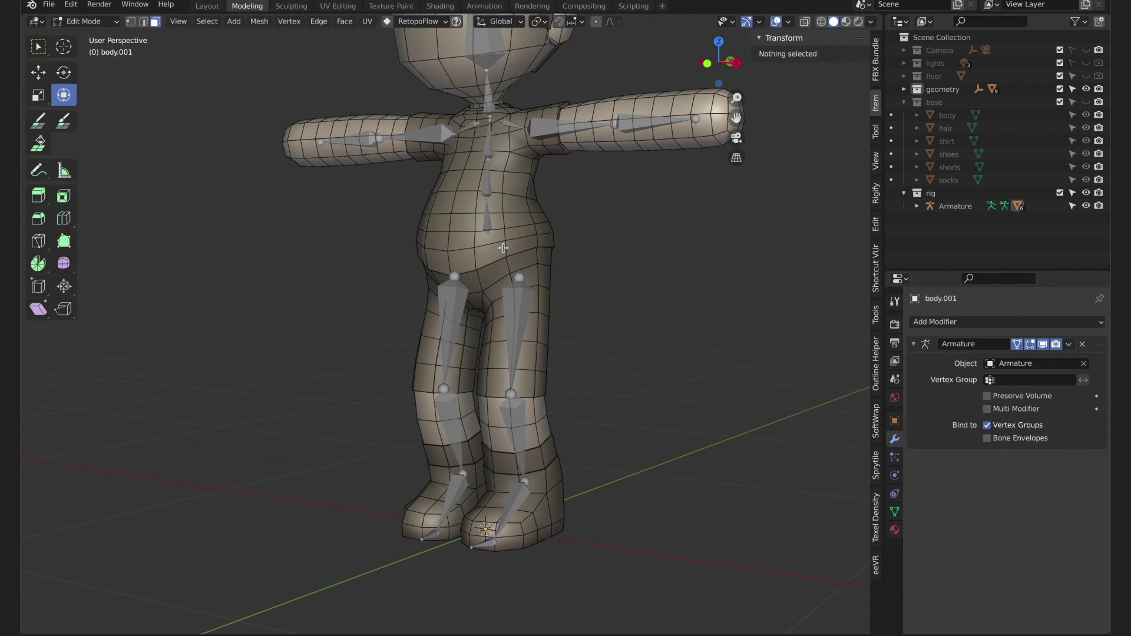
alt+click(502, 234)
key(x)
click(505, 233)
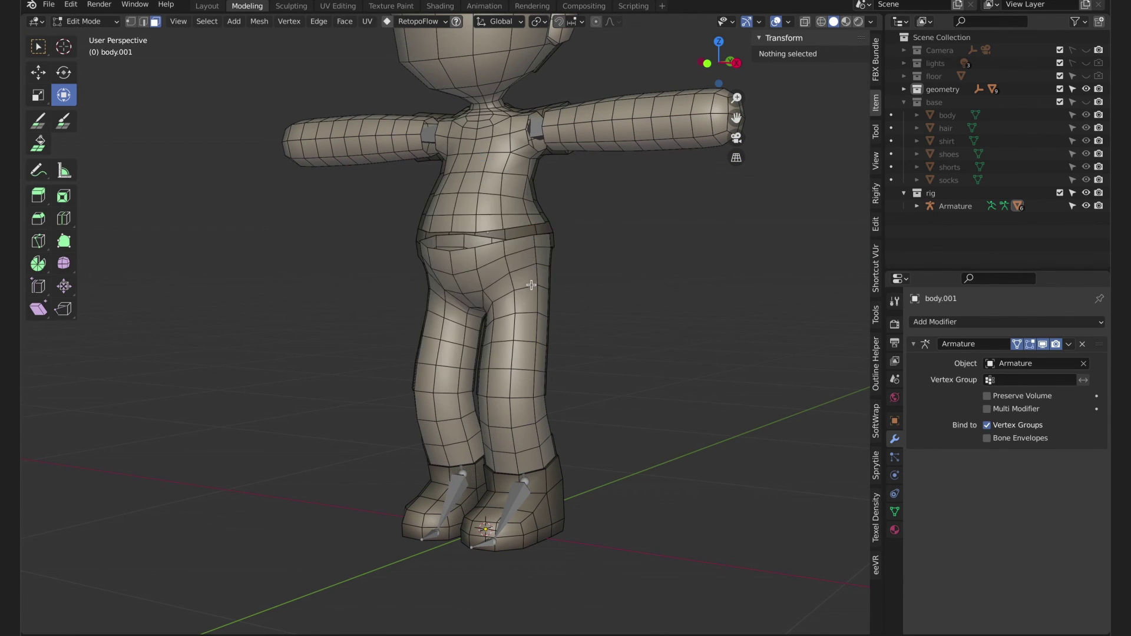
Delete the face loop at the base of the body's neck and the detached torso, and return to Object Mode with nothing selected
middle_drag(503, 183, 497, 201)
alt+click(505, 120)
key(x)
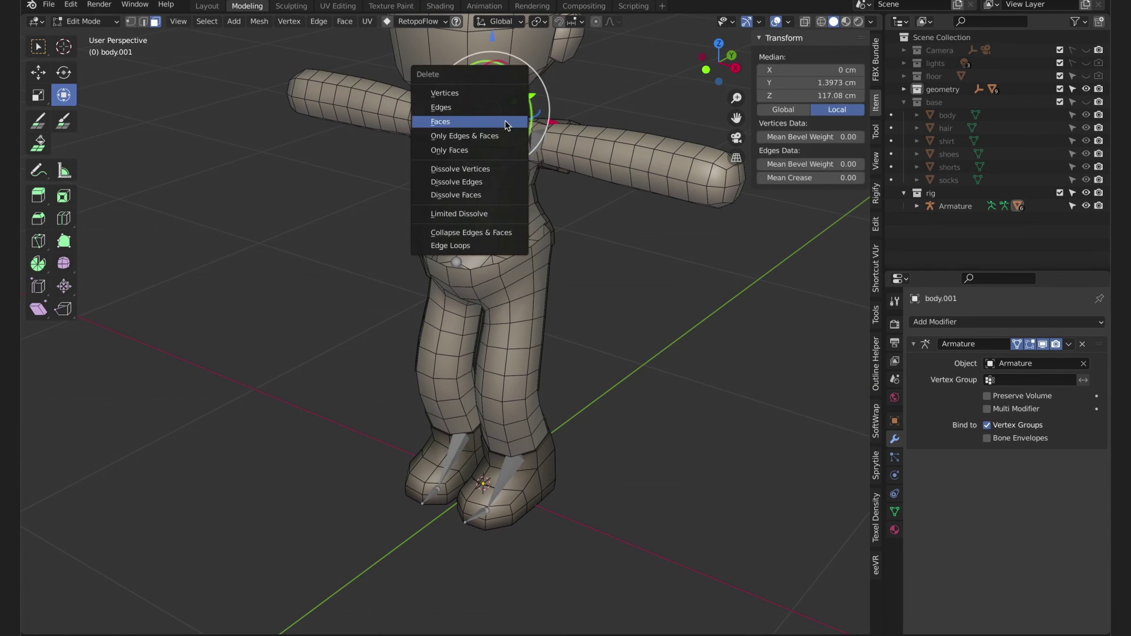
click(505, 120)
key(l)
key(x)
click(498, 163)
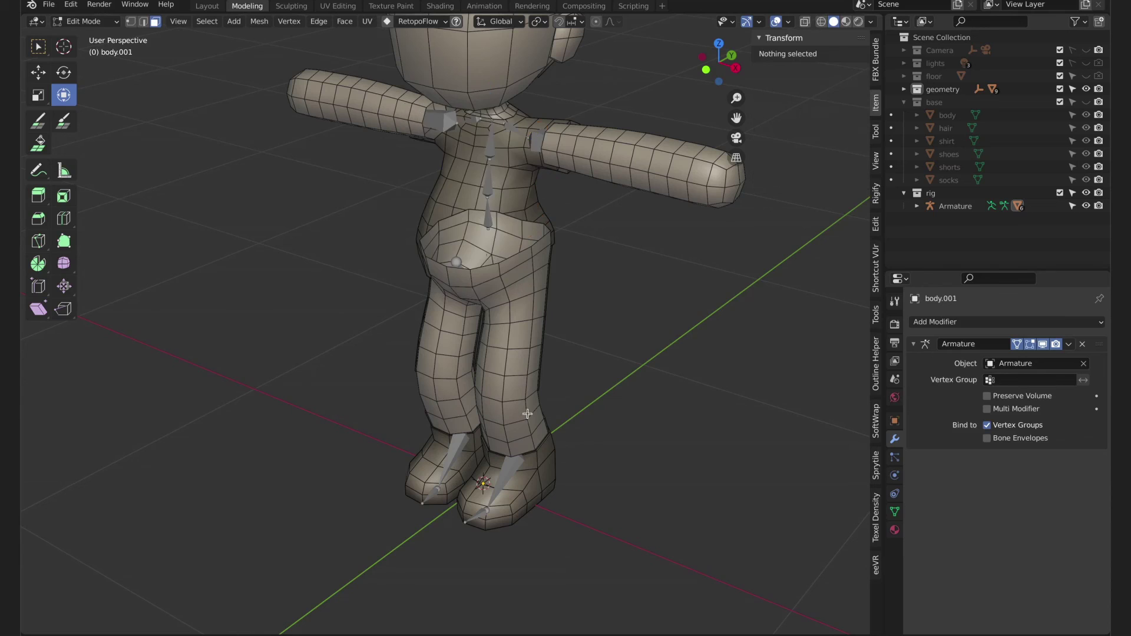
scroll(548, 353, down, 3)
key(Tab)
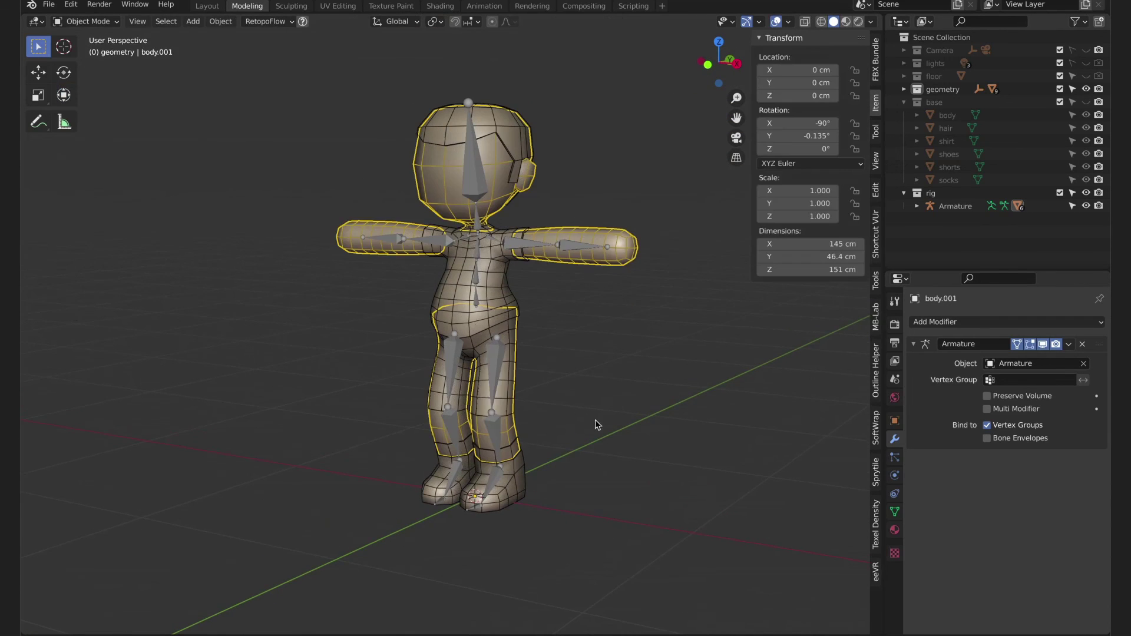
middle_drag(595, 425, 581, 392)
click(561, 389)
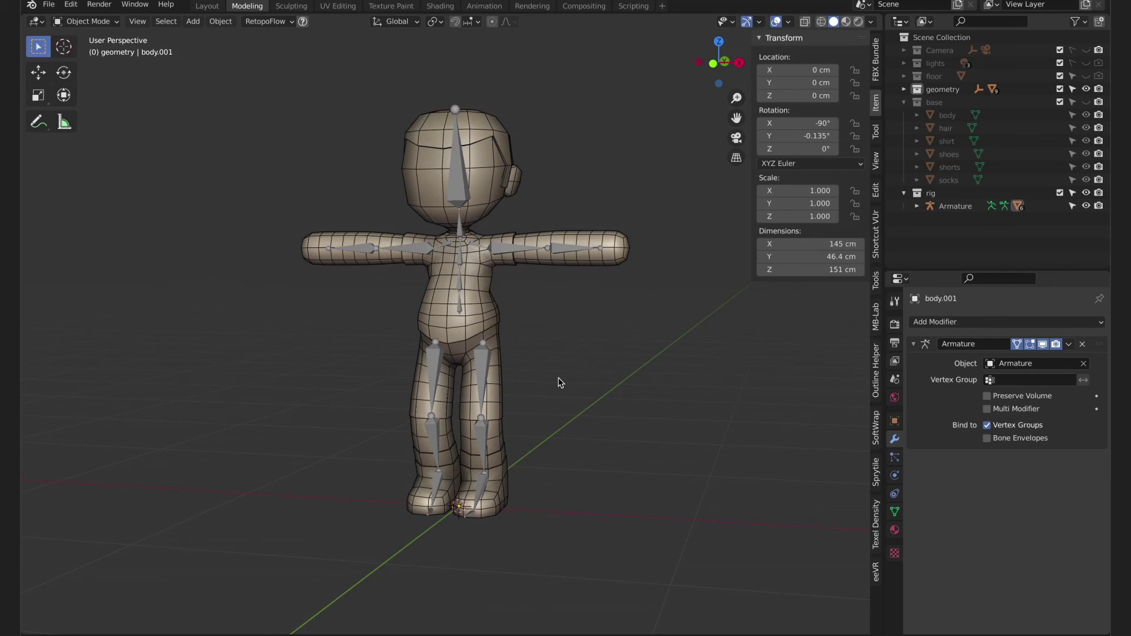
Expand the Armature's contents in an enlarged Outliner and collapse the base collection
click(917, 206)
drag(940, 272, 942, 347)
click(904, 102)
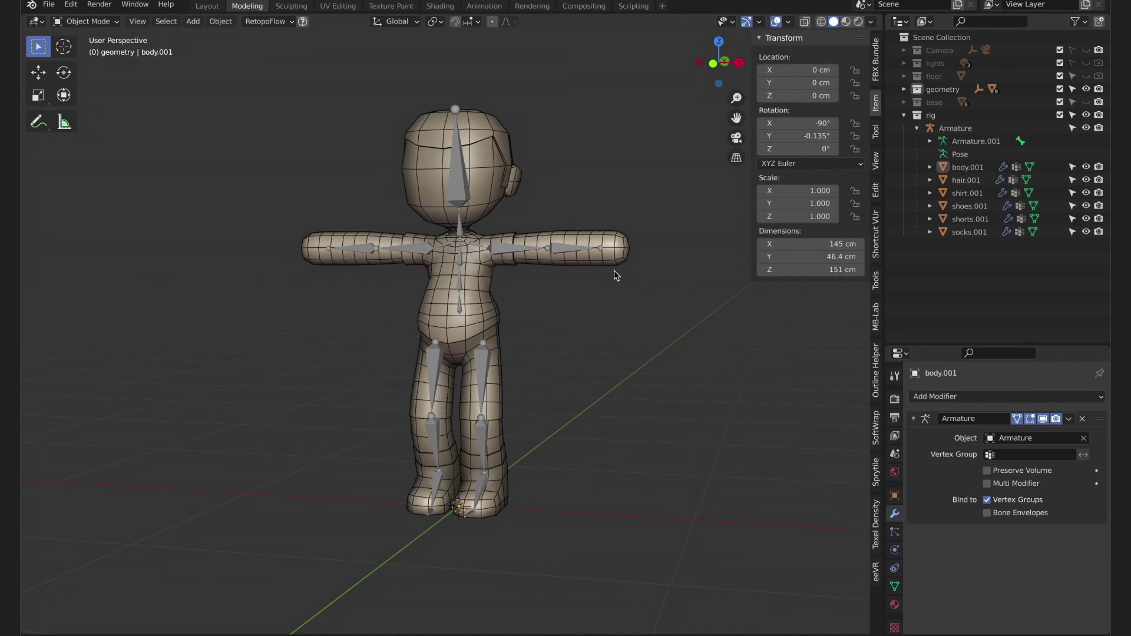
middle_drag(608, 291, 517, 274)
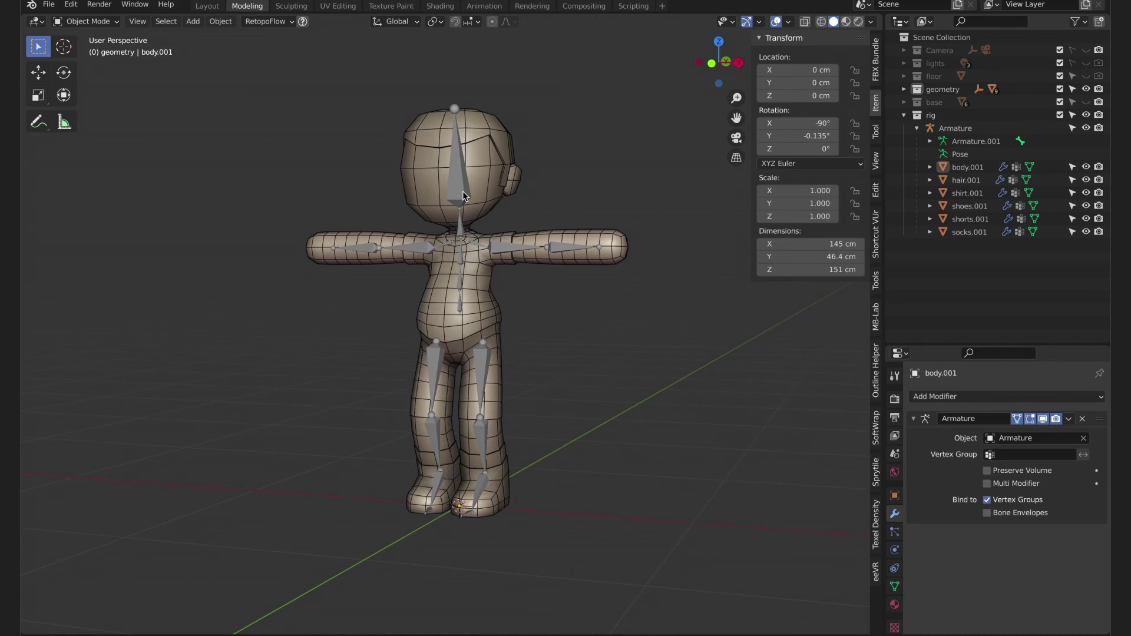
Apply all transforms to the armature and all of its meshes
key(a)
key(ctrl+a)
click(479, 232)
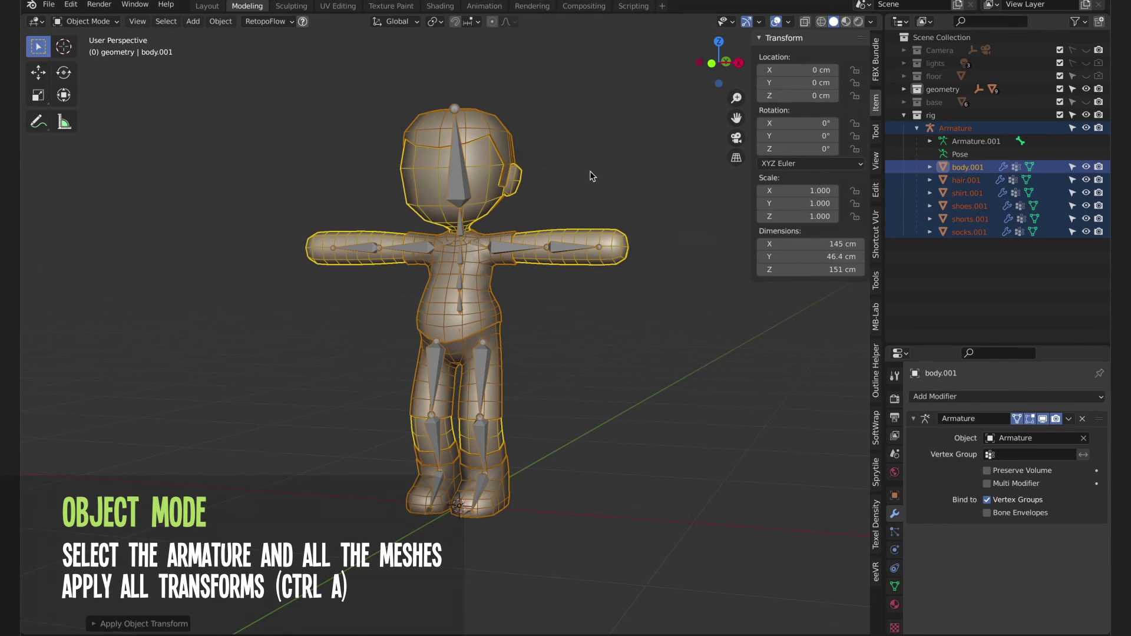
Rotate the armature alone by -90° about the X axis and apply all transforms to it
click(469, 189)
text(rx)
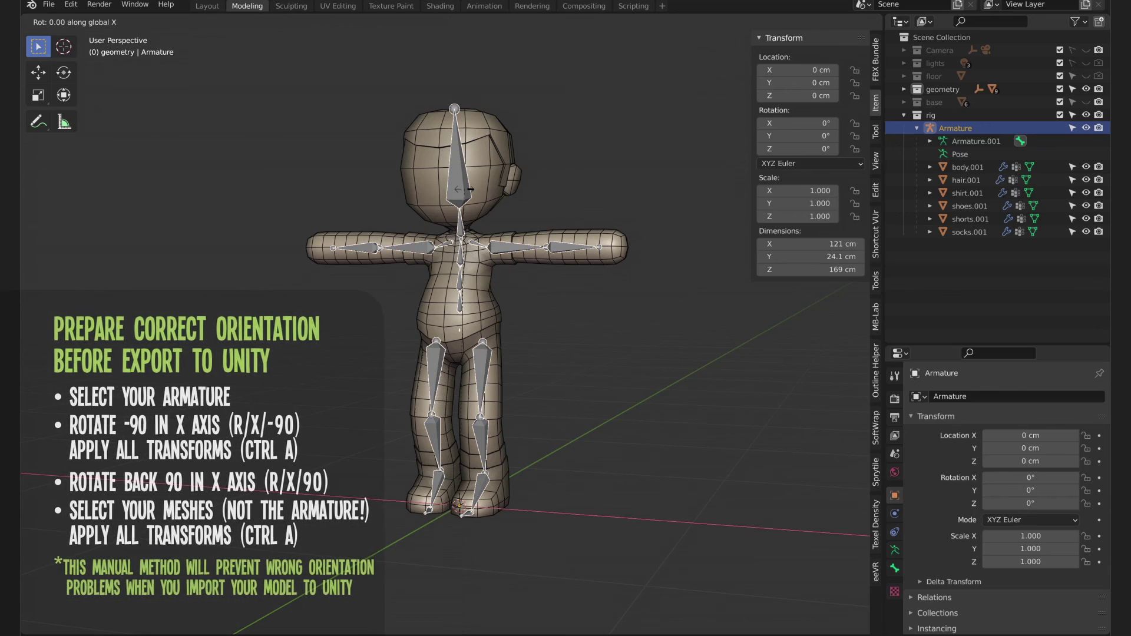
text(-90)
key(Return)
key(ctrl+a)
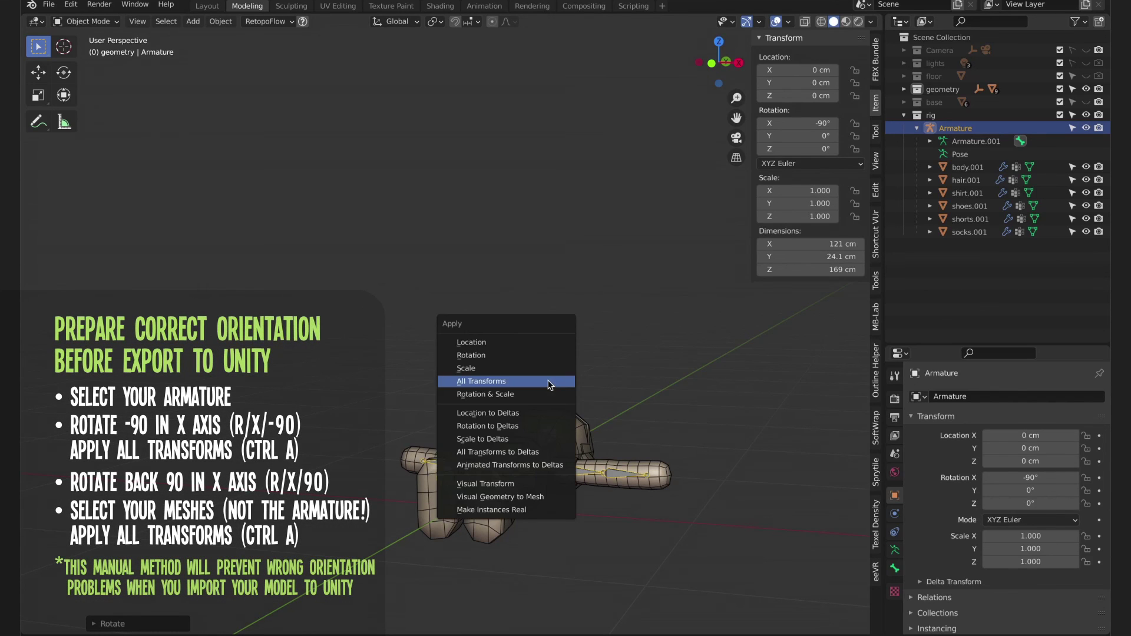
click(548, 385)
Rotate the armature back 90° about the X axis and apply all transforms to the meshes only, without the armature
text(rx90)
key(Return)
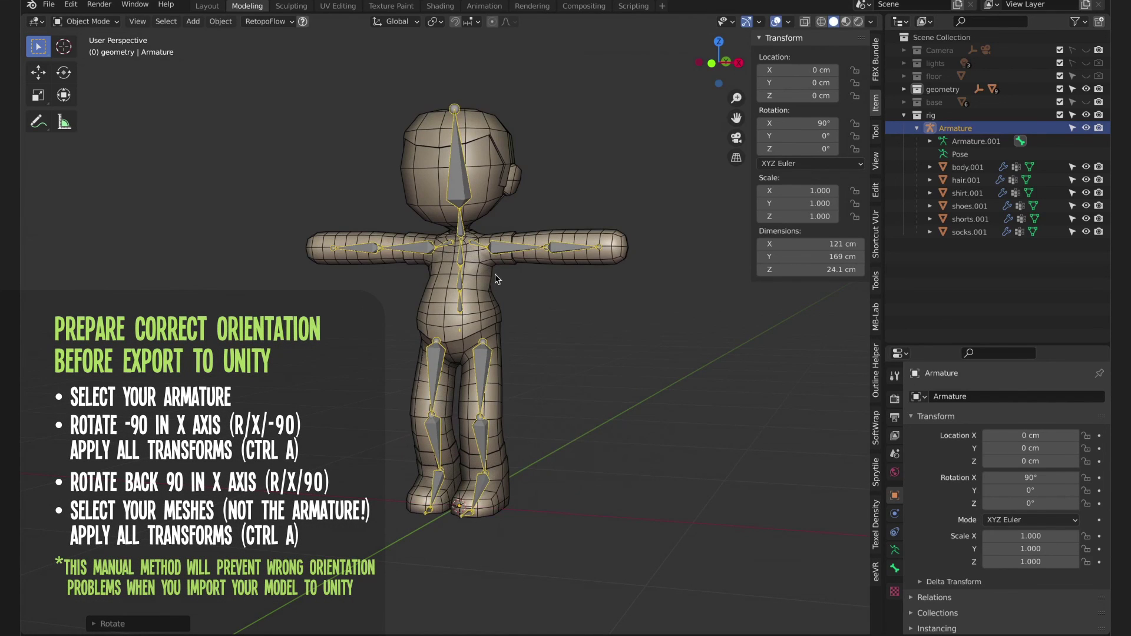
click(495, 278)
key(a)
ctrl+click(956, 128)
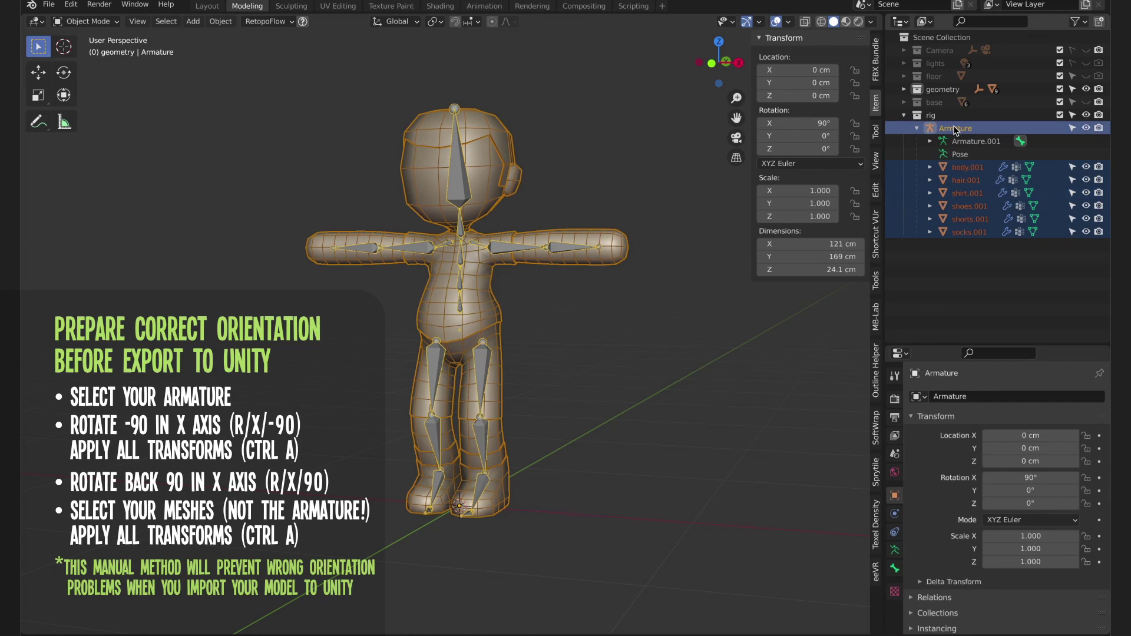
ctrl+click(956, 128)
key(ctrl+a)
click(569, 290)
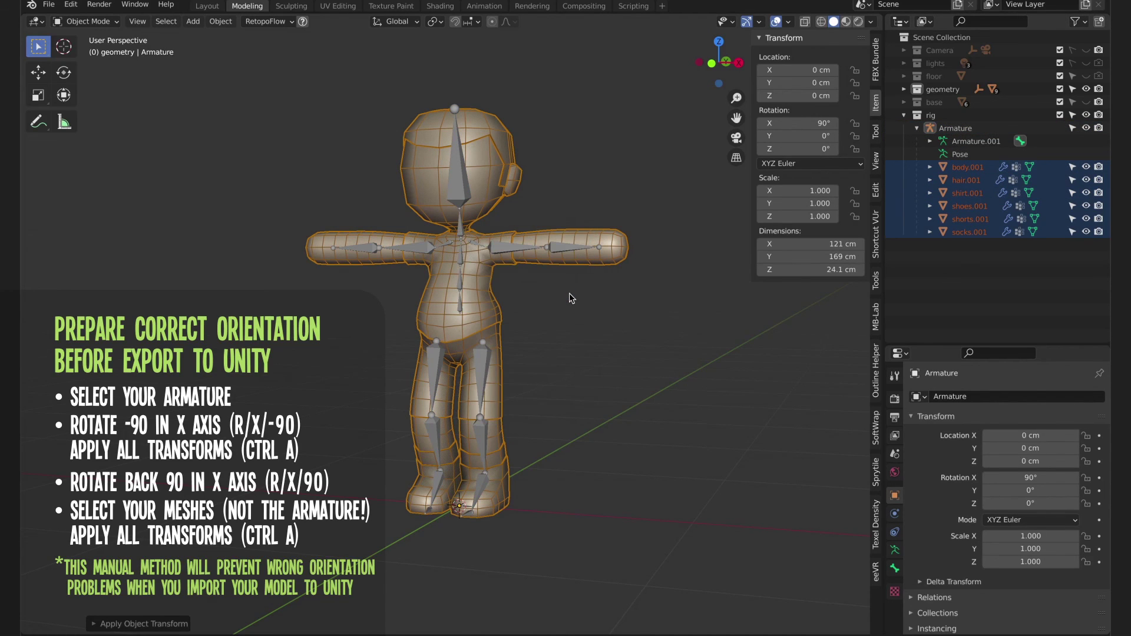
Select the armature and all meshes and export only the selected objects as FBX with FBX Units Scale, -Z Forward and Y Up
click(580, 262)
click(478, 264)
key(a)
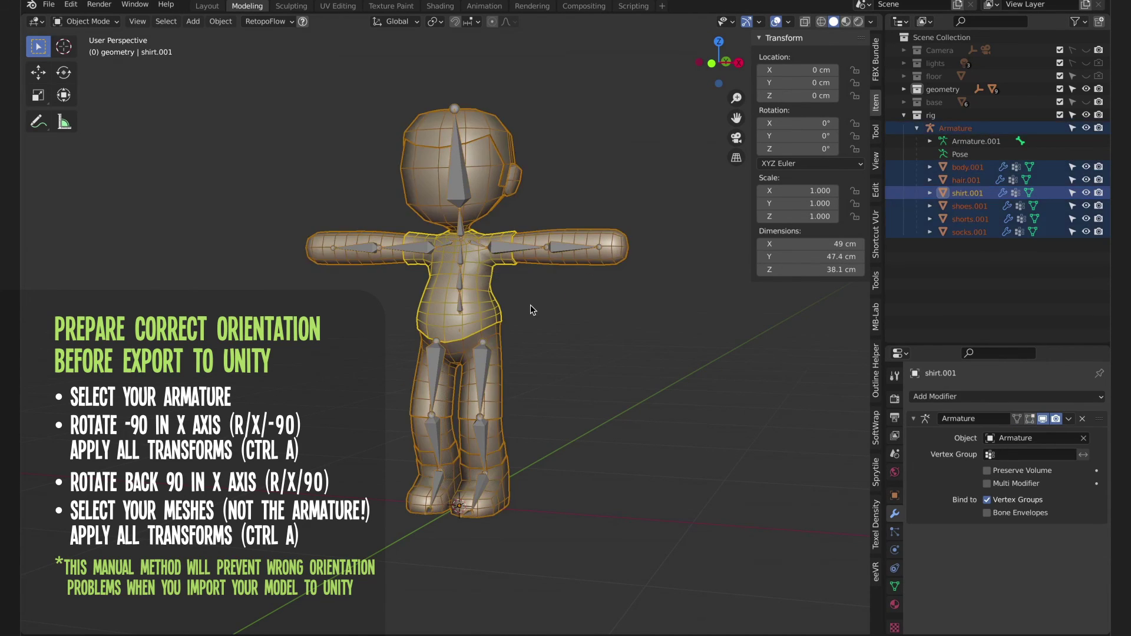
click(57, 5)
mouse_move(94, 194)
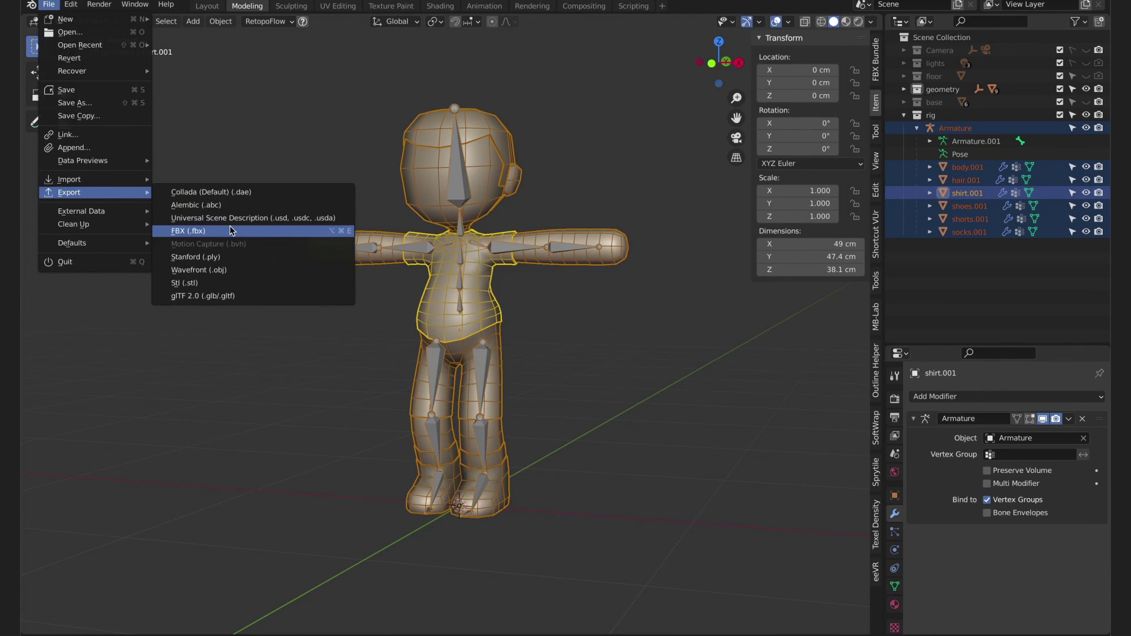
click(231, 230)
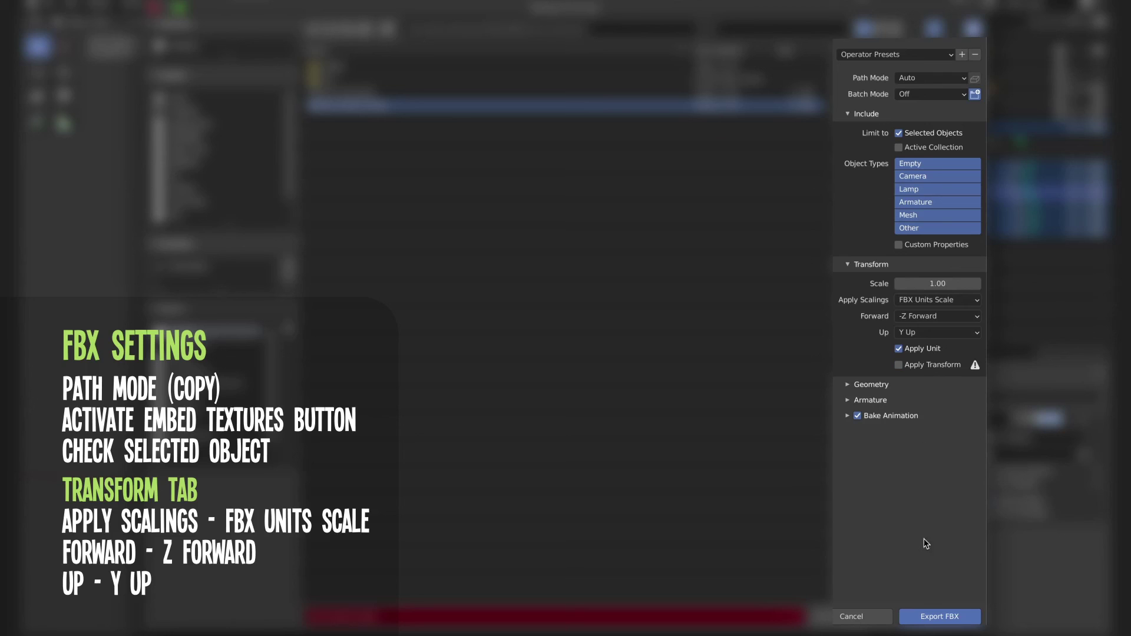
click(919, 617)
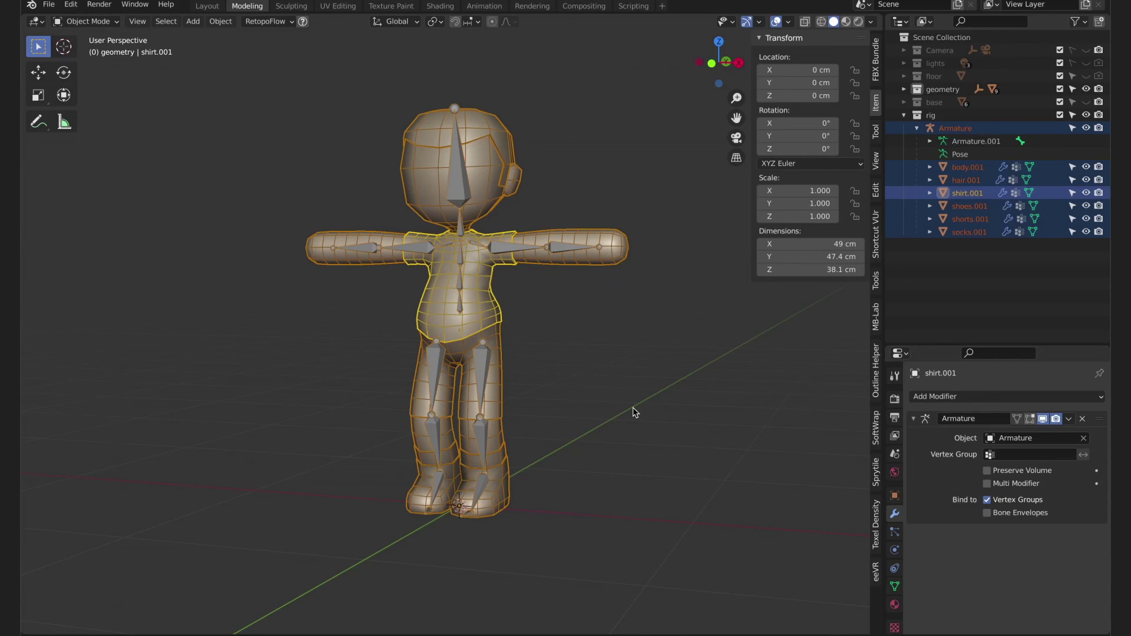
Select only the armature and show the character in Solid shading without the wireframe overlay
click(629, 154)
click(464, 192)
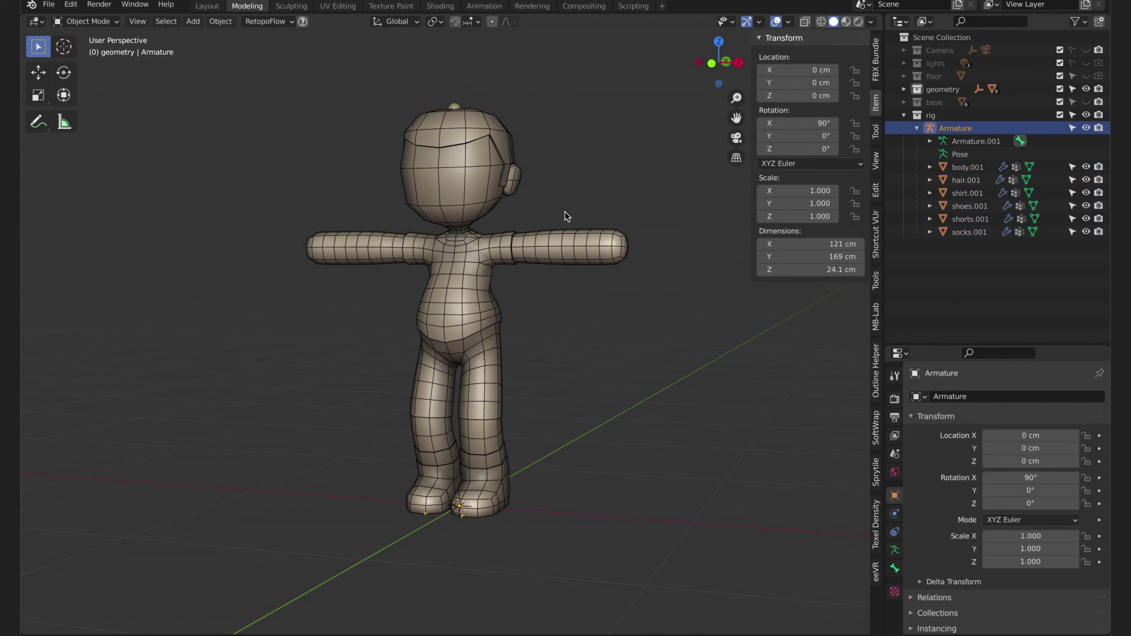
key(z)
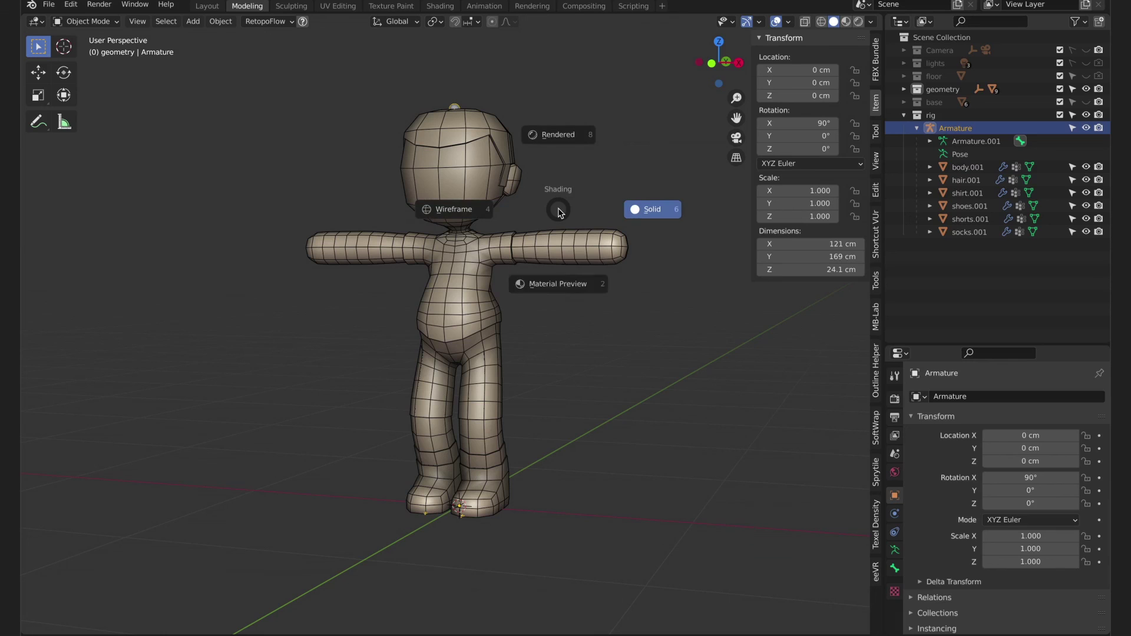
click(546, 286)
key(z)
click(672, 252)
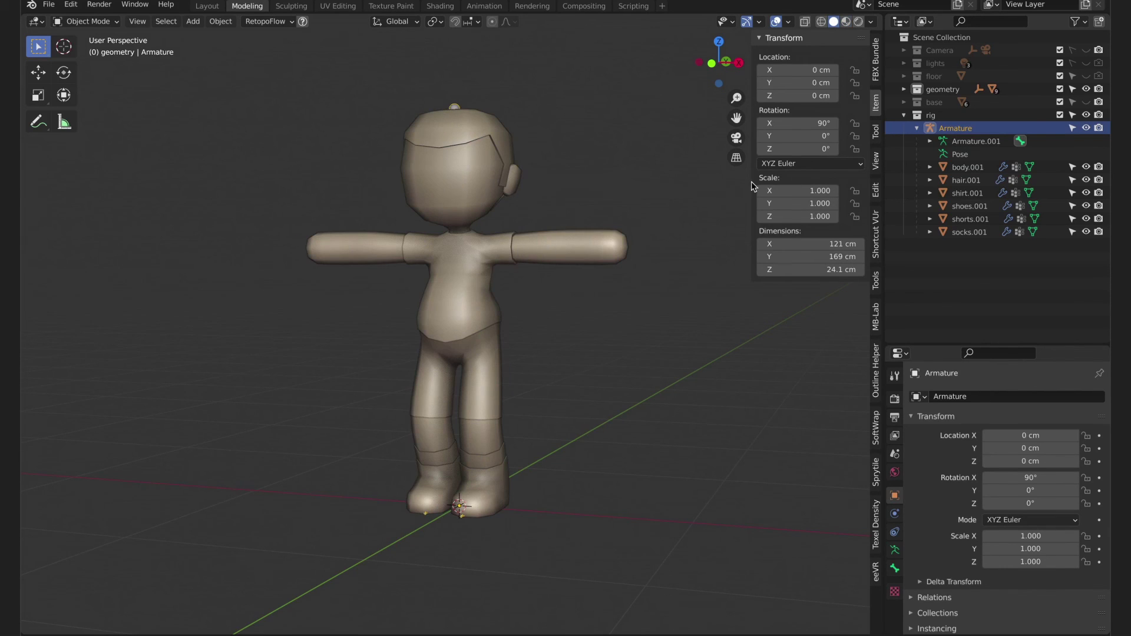
Set the solid viewport shading to Flat lighting with Texture color and check the textured character from the front
click(870, 21)
click(904, 84)
click(914, 183)
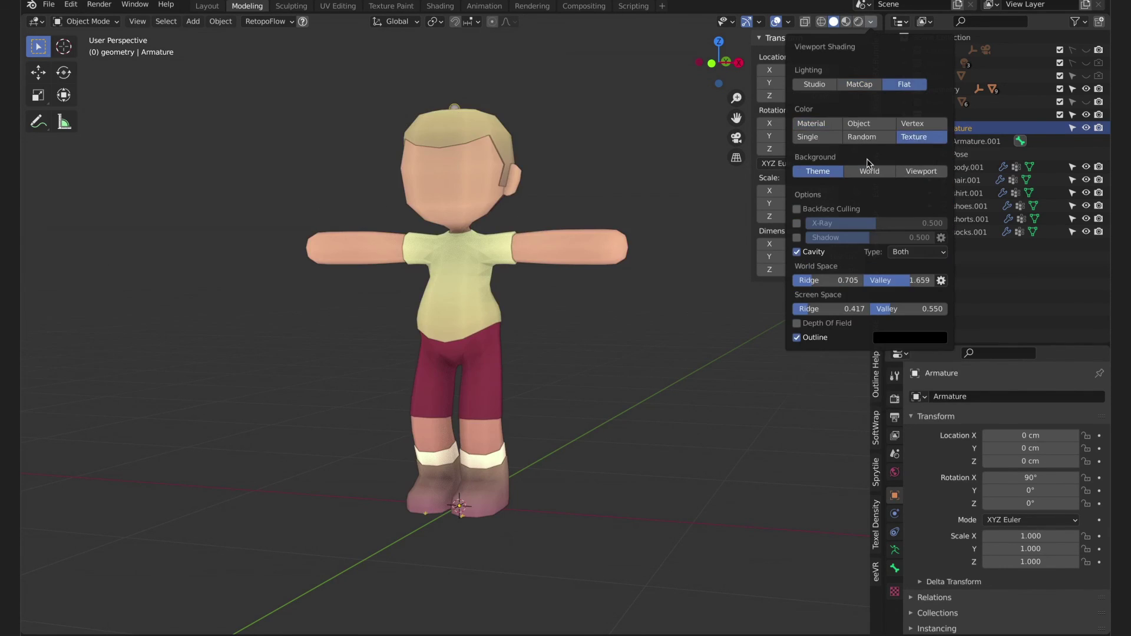
click(872, 22)
drag(913, 289, 899, 281)
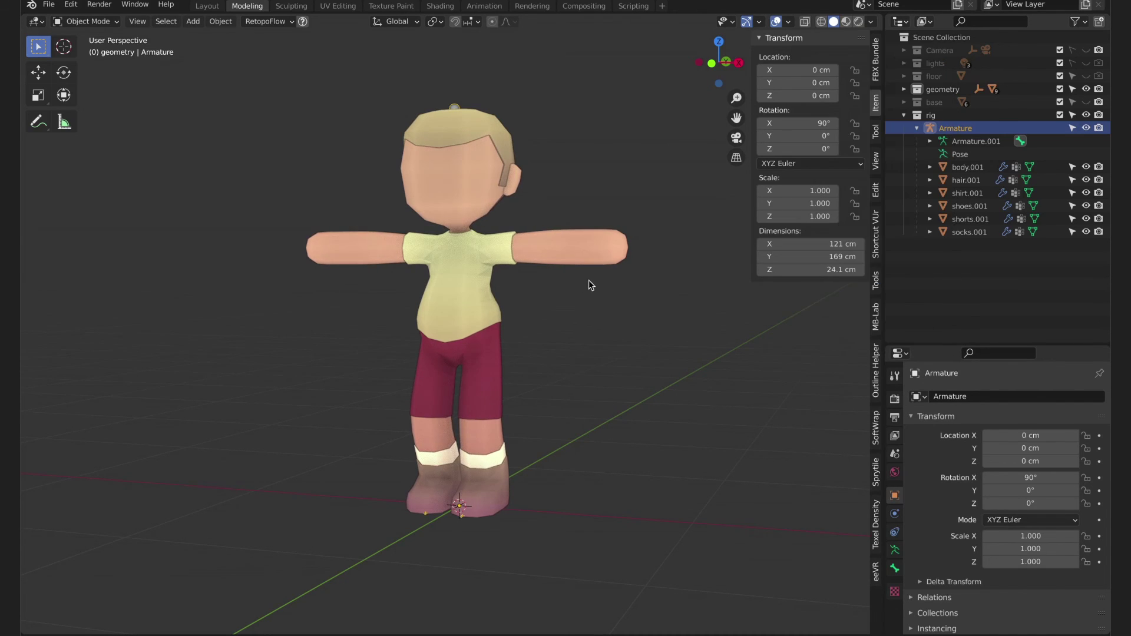
mouse_move(588, 283)
middle_down()
mouse_move(324, 354)
mouse_move(598, 318)
middle_up()
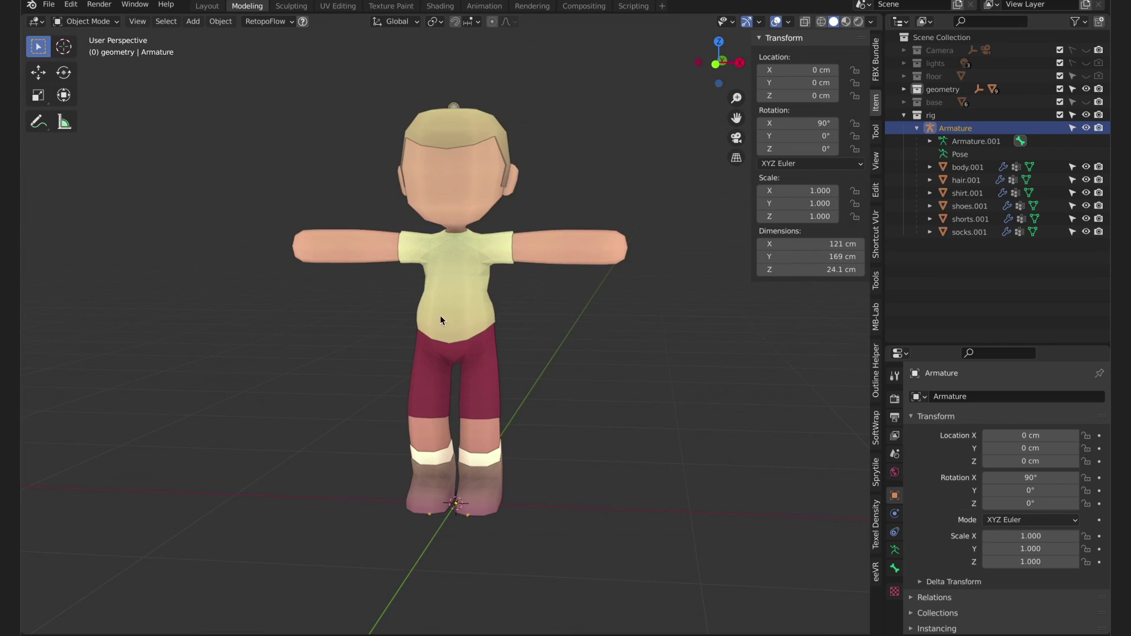
middle_drag(441, 320, 756, 323)
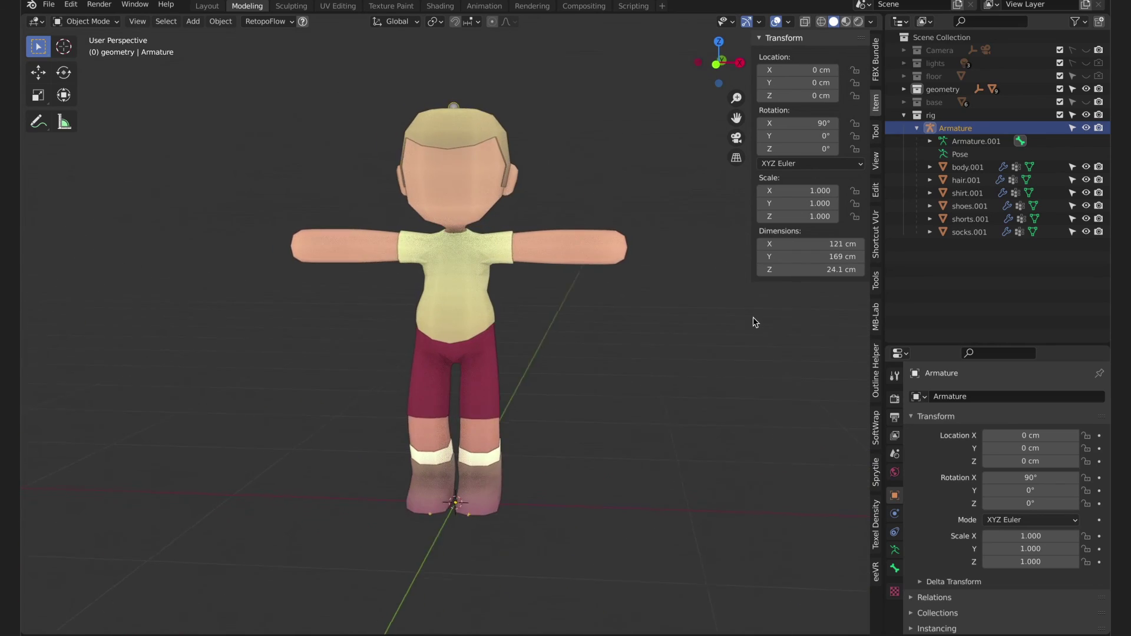